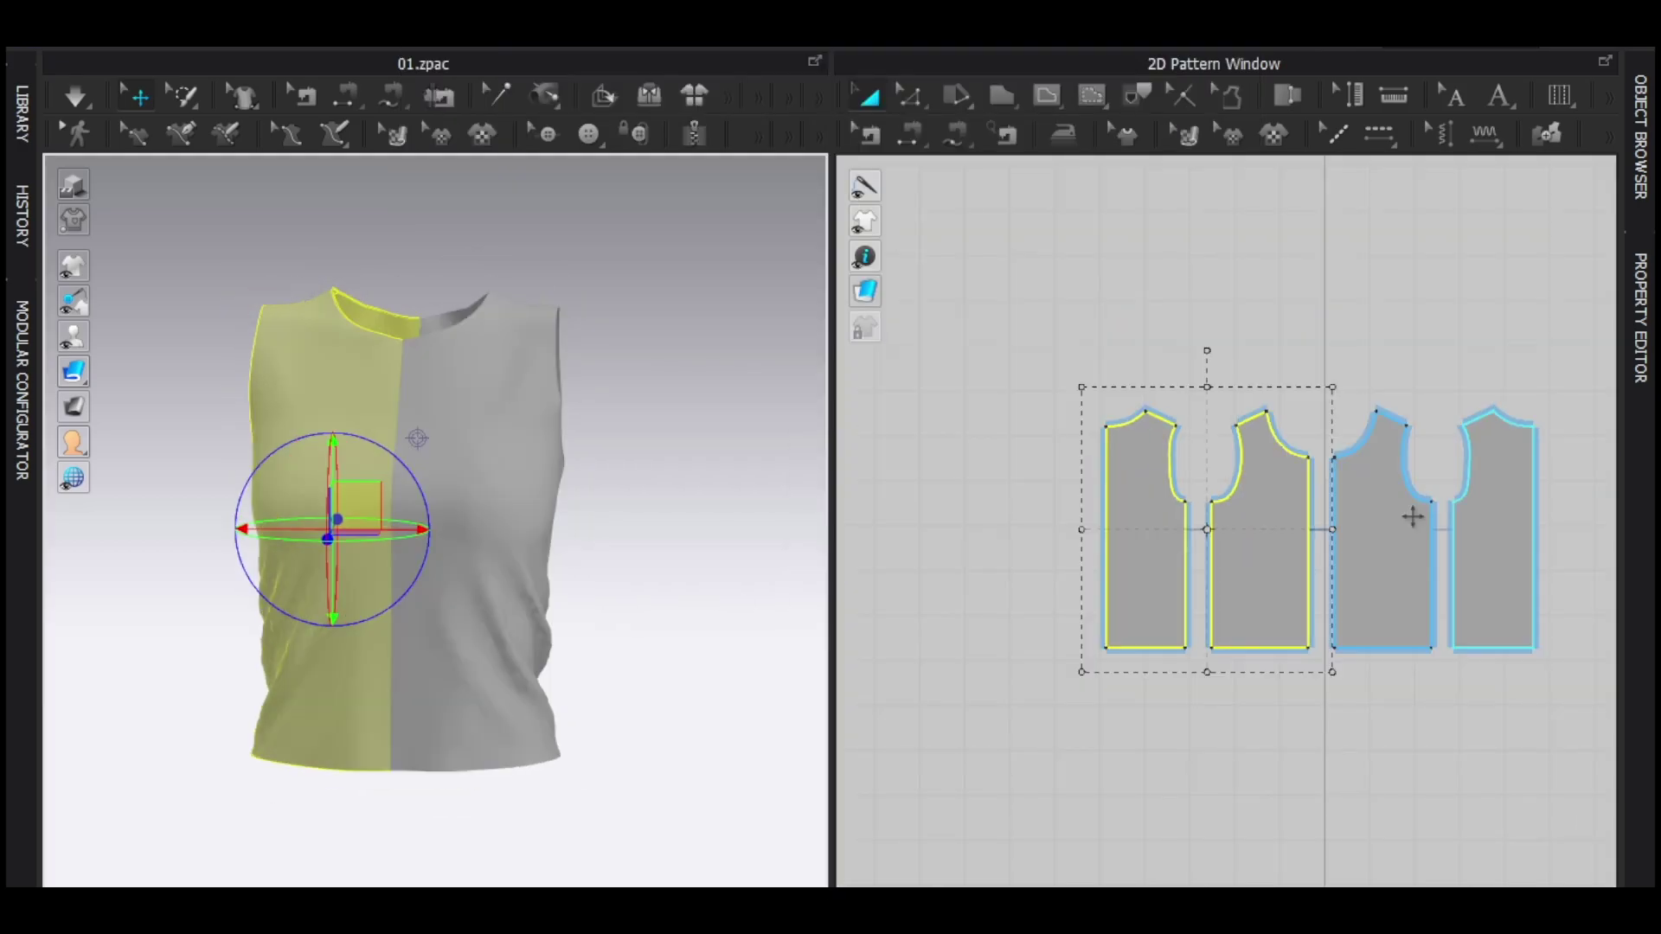
Draw a straight internal line on the front pattern piece from the shoulder seam down to the hem
scroll(1401, 526, up, 3)
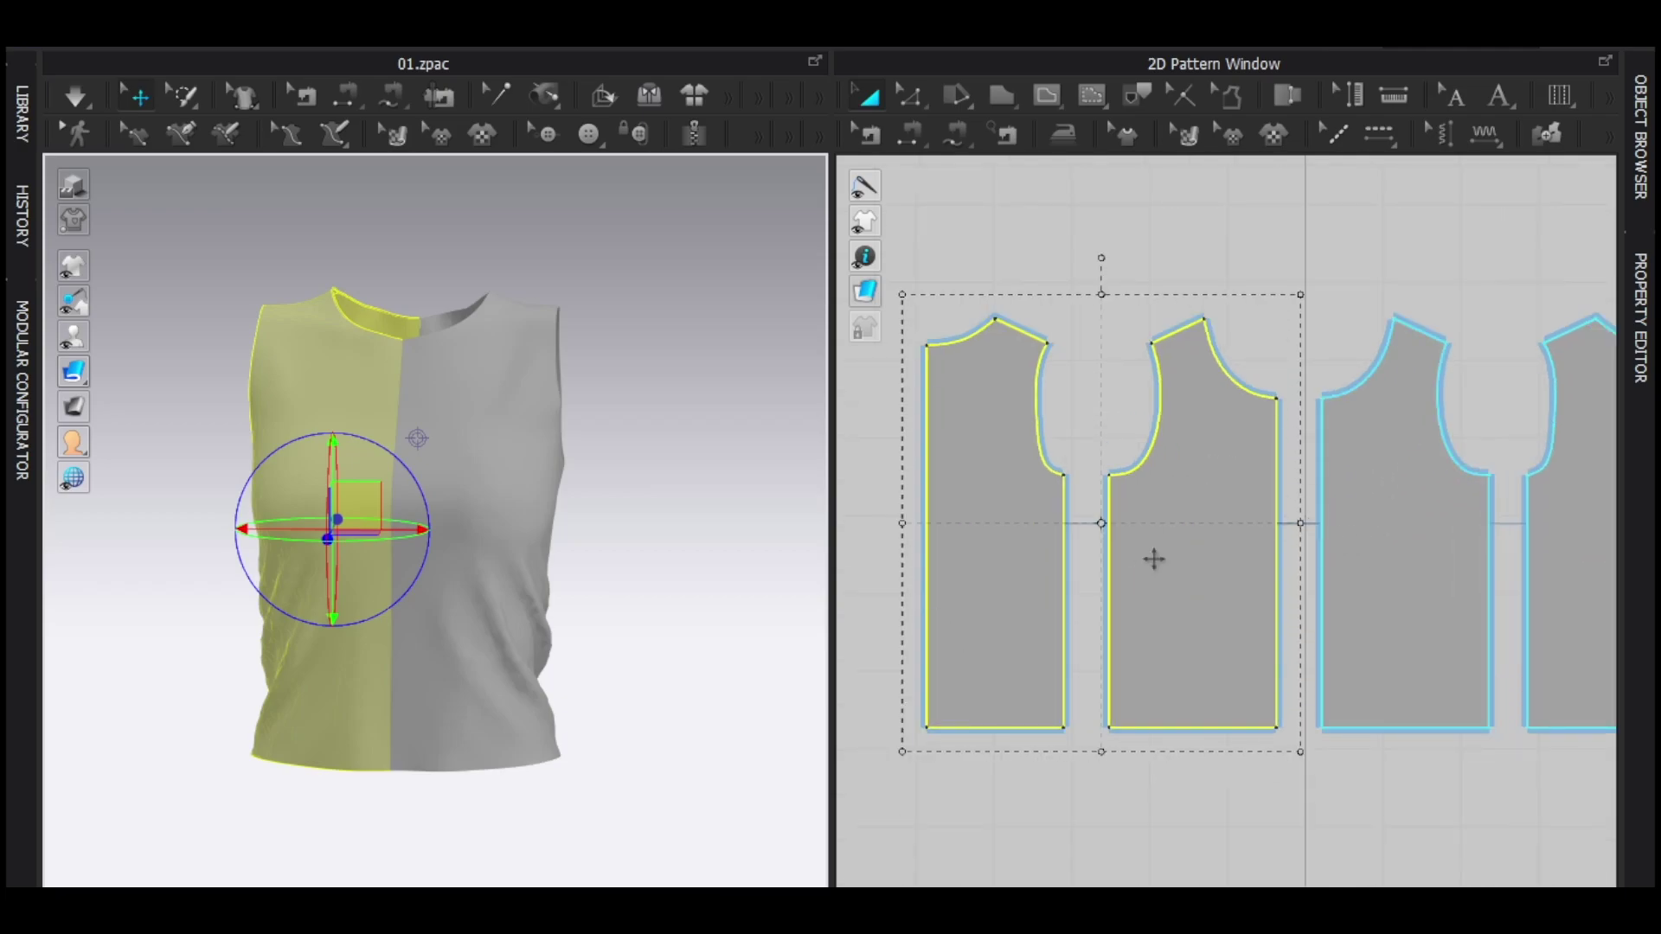
scroll(1154, 559, down, 2)
click(1157, 358)
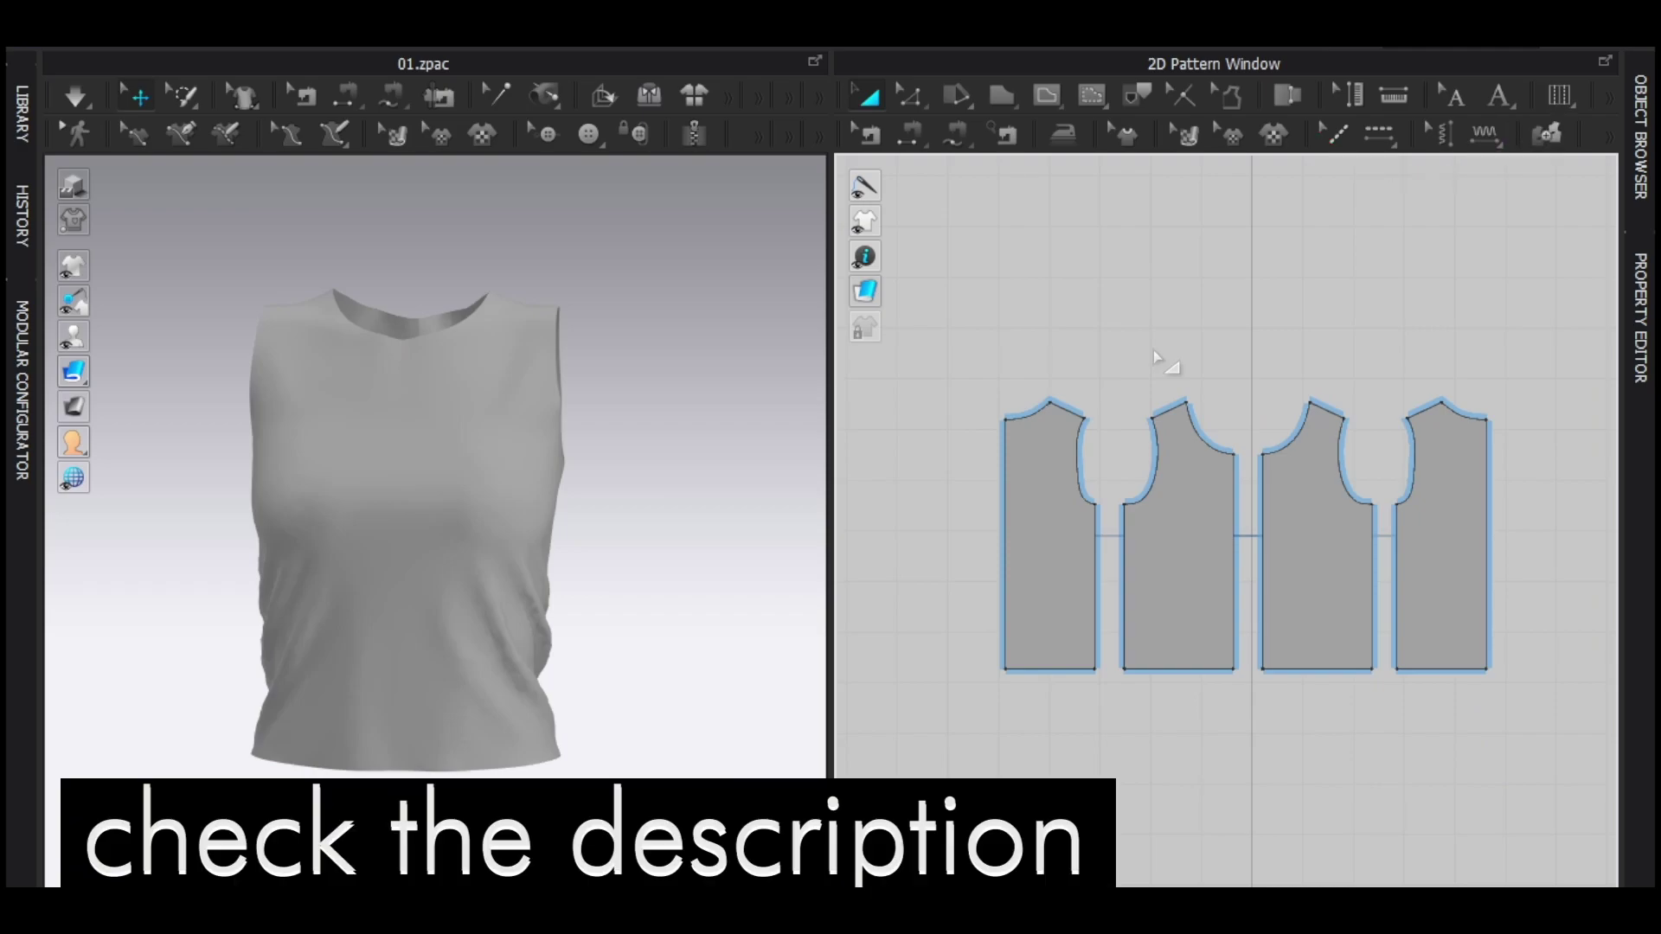
scroll(1053, 611, up, 3)
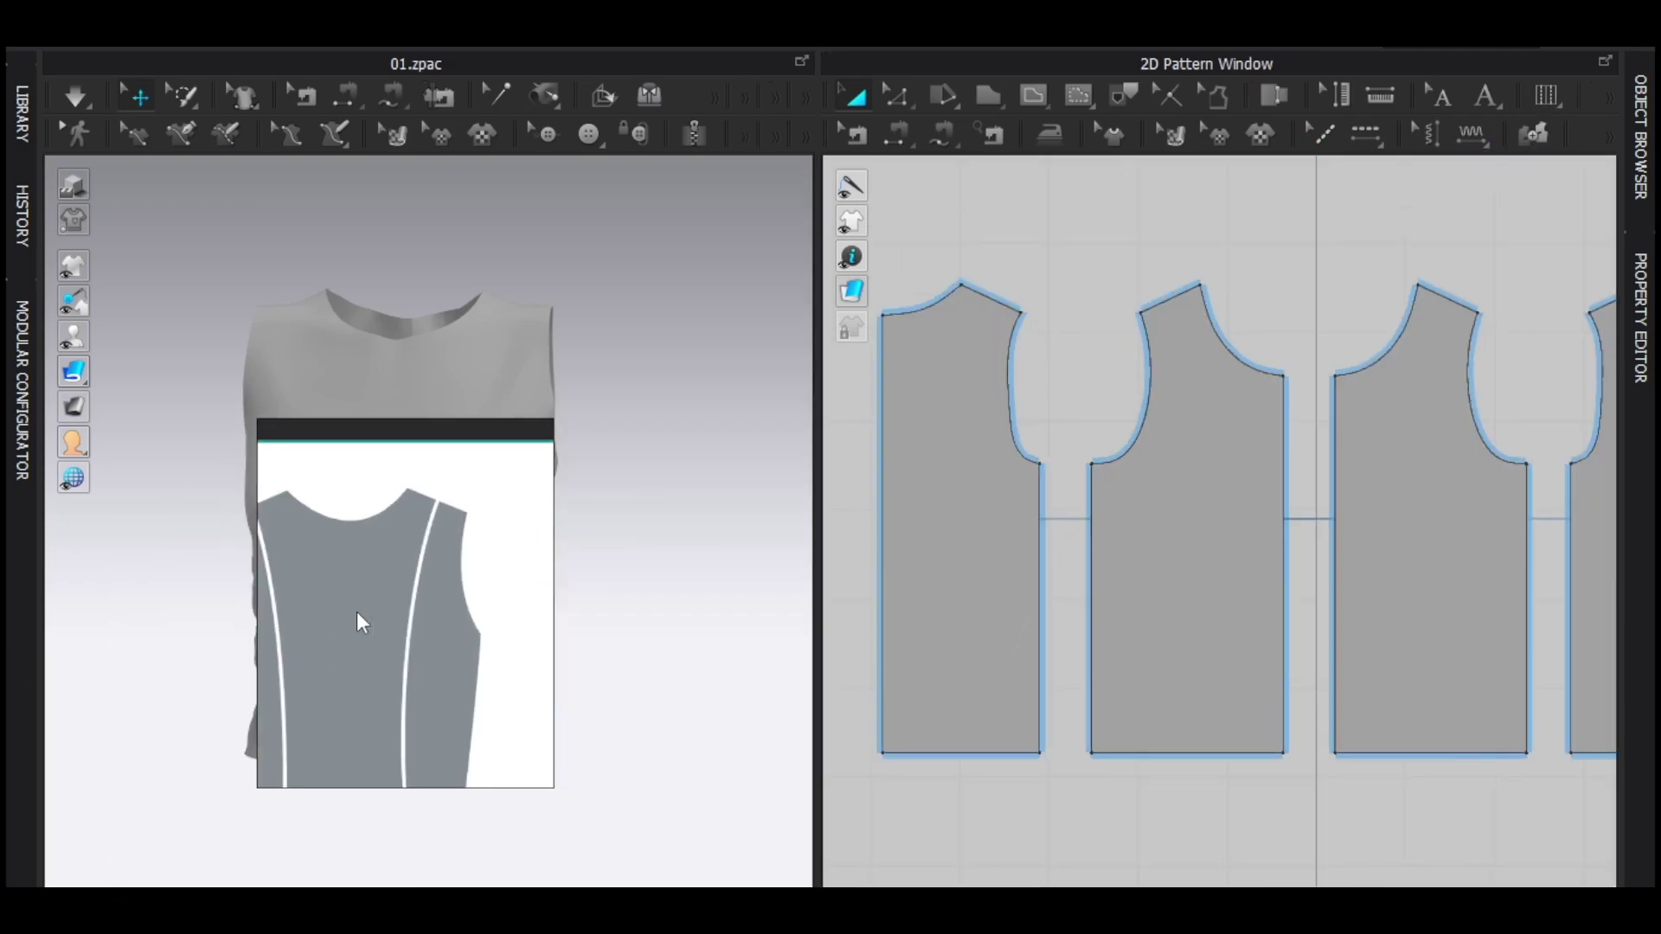
middle_drag(1277, 711, 1279, 656)
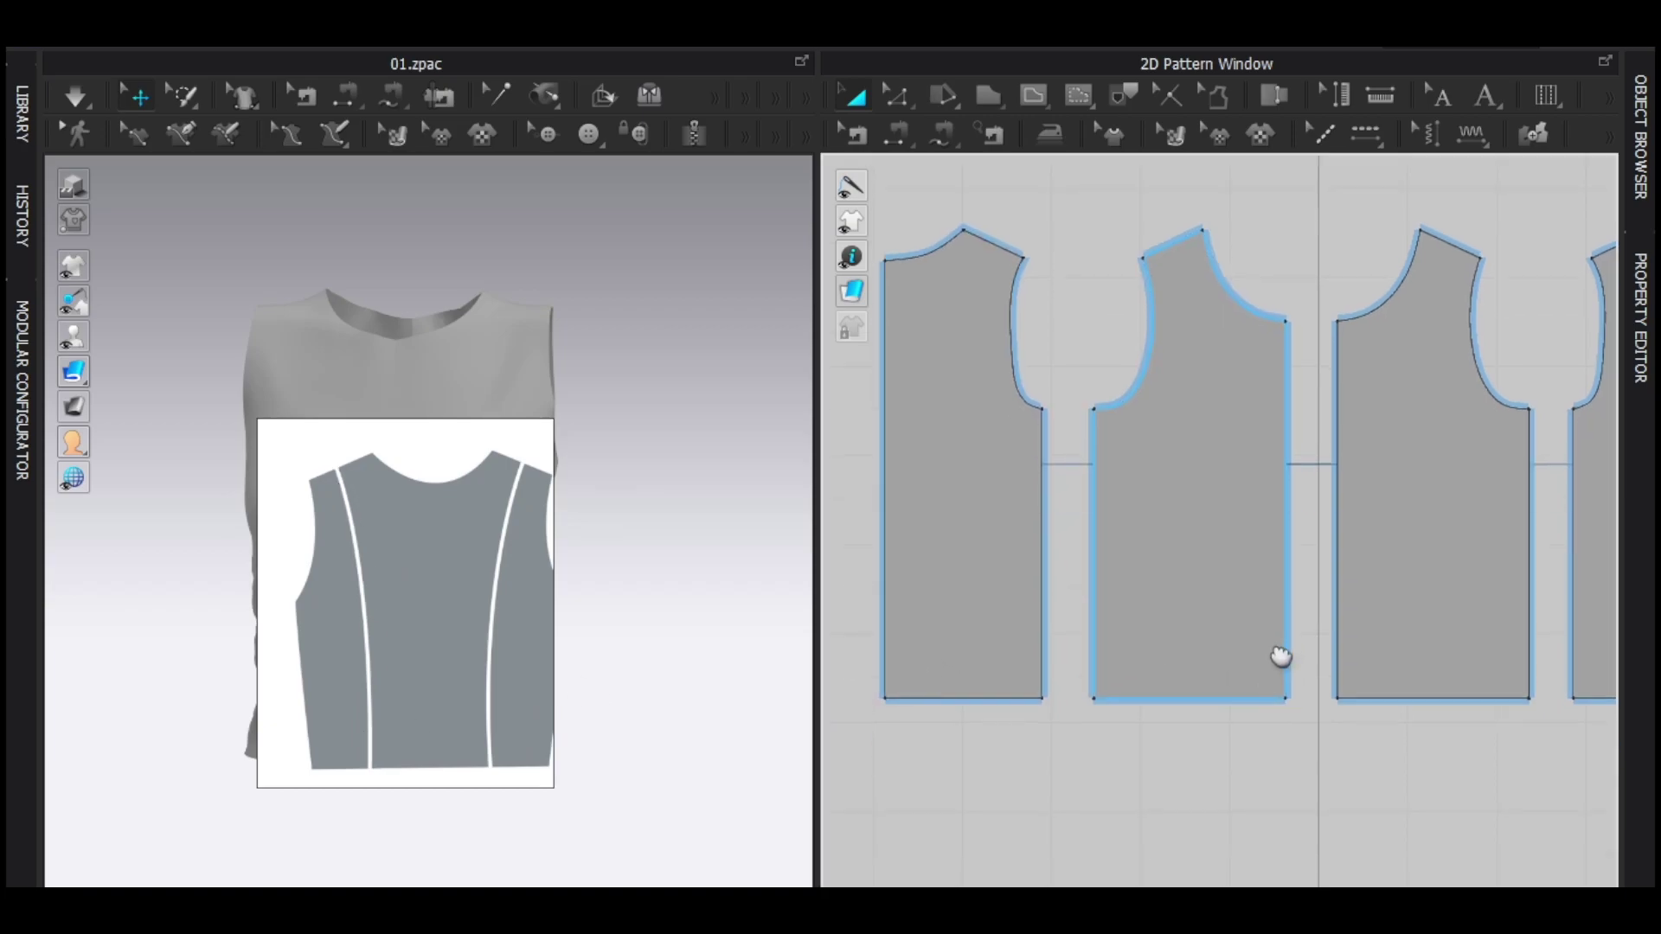
key(g)
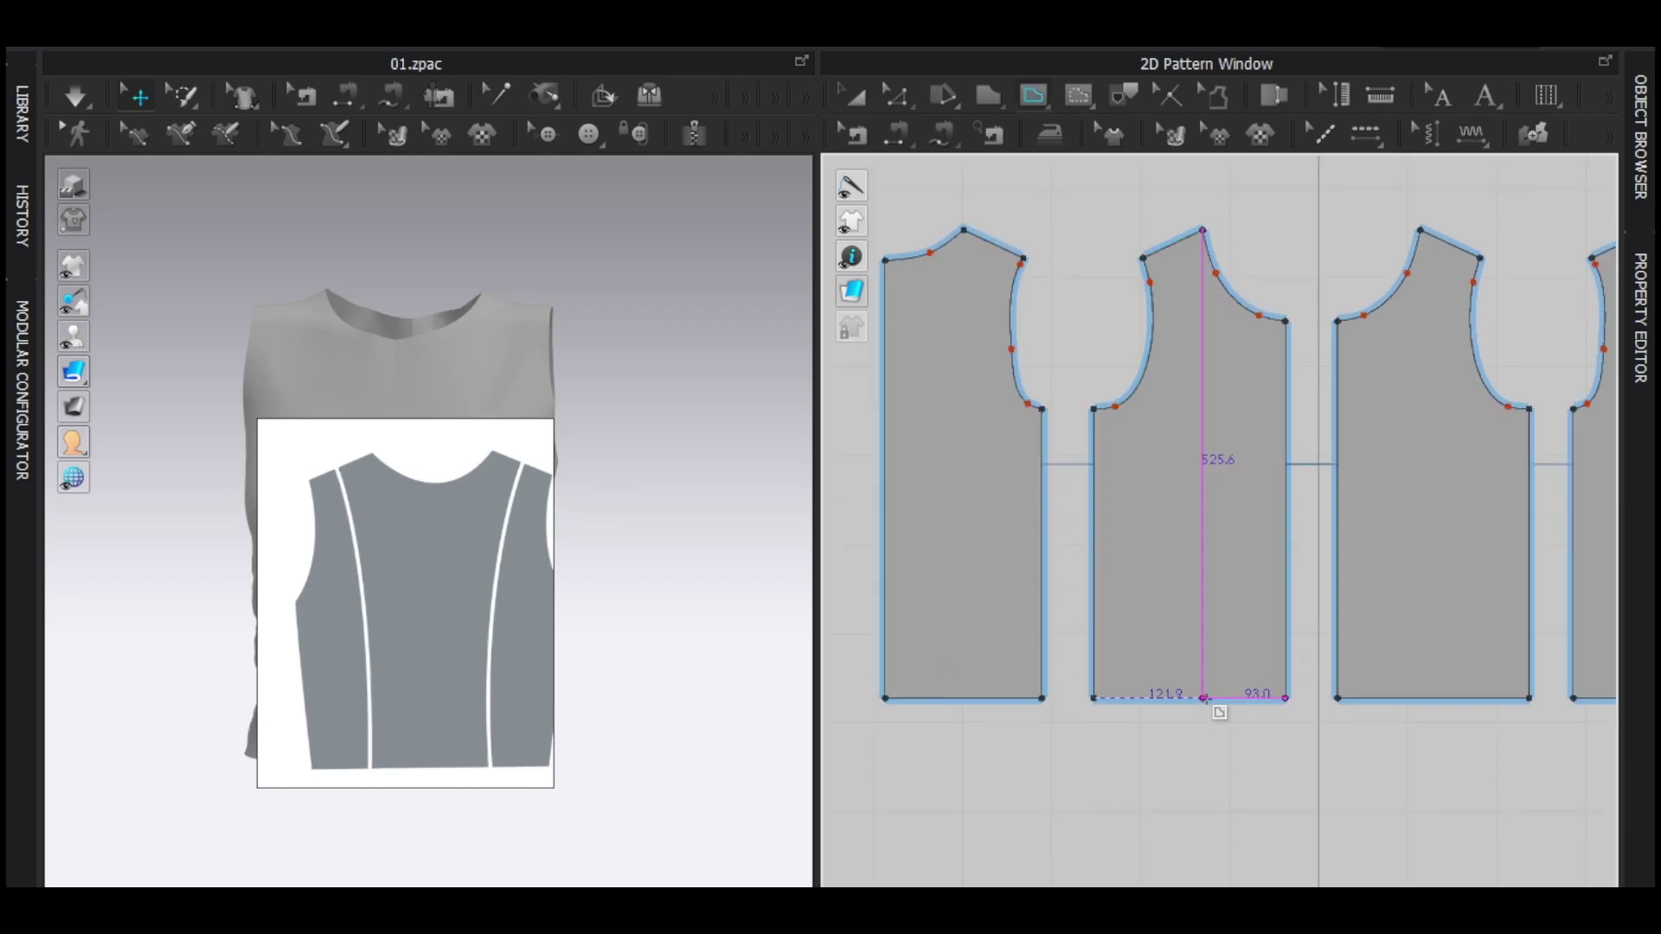
click(1203, 697)
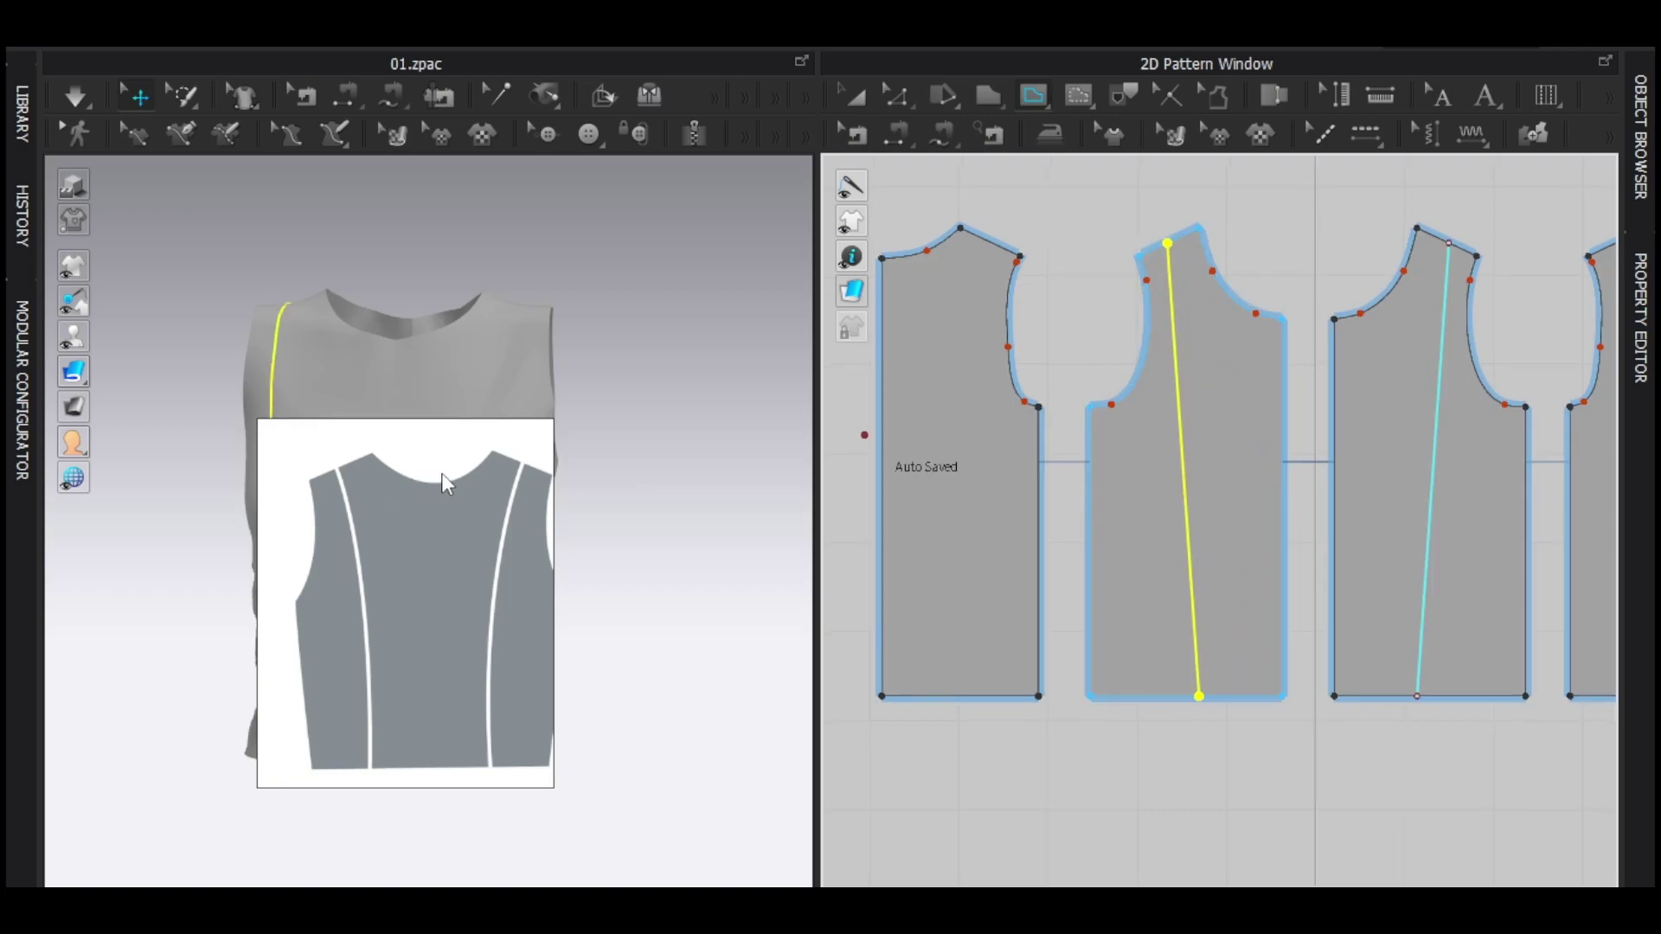
Turn on the display of internal lines on the 3D garment
right_drag(363, 511, 415, 521)
scroll(417, 519, down, 3)
middle_drag(389, 506, 448, 527)
mouse_move(73, 265)
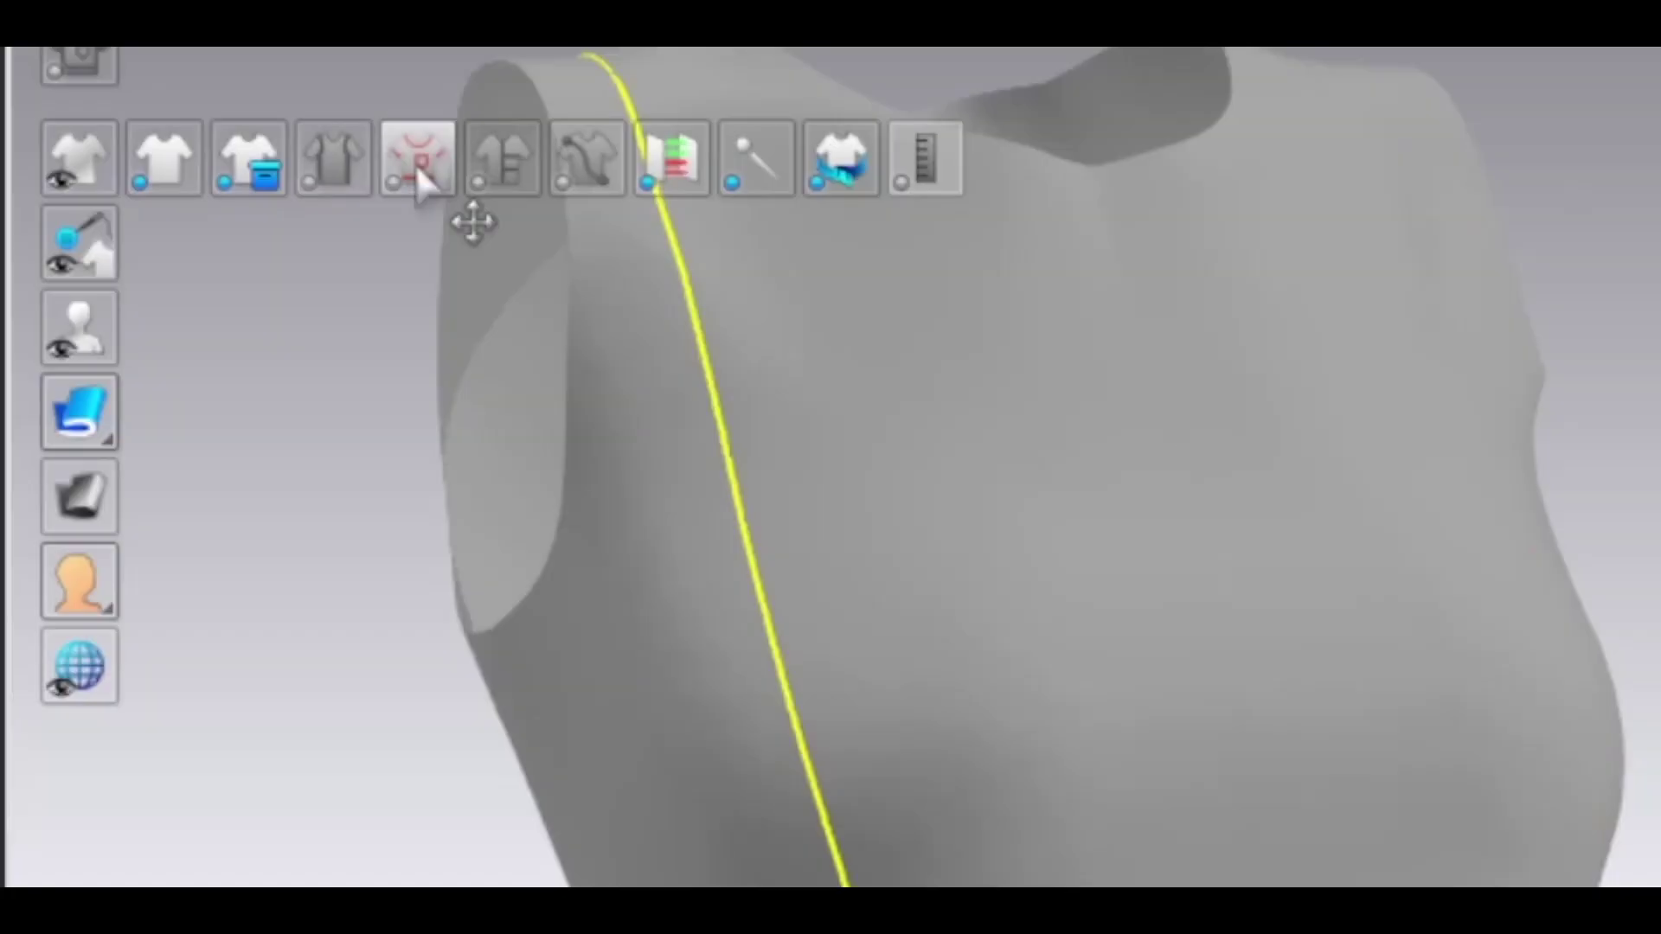
click(415, 163)
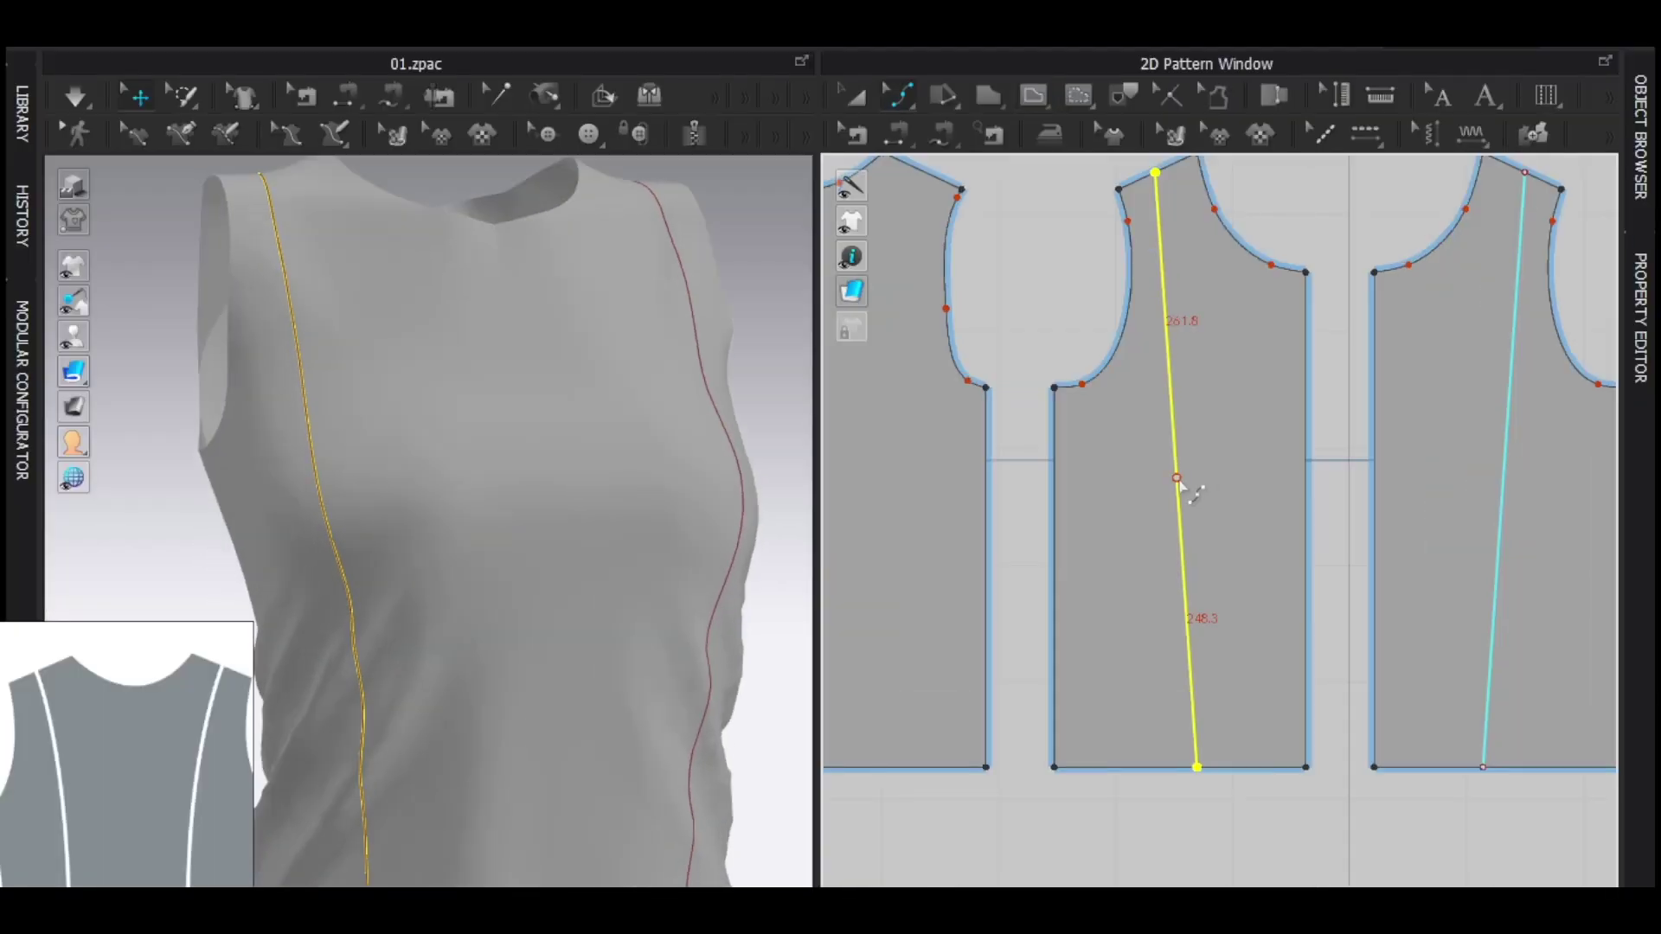
Bend the middle of the front internal line slightly toward the center front to form a princess curve
drag(1177, 478, 1194, 458)
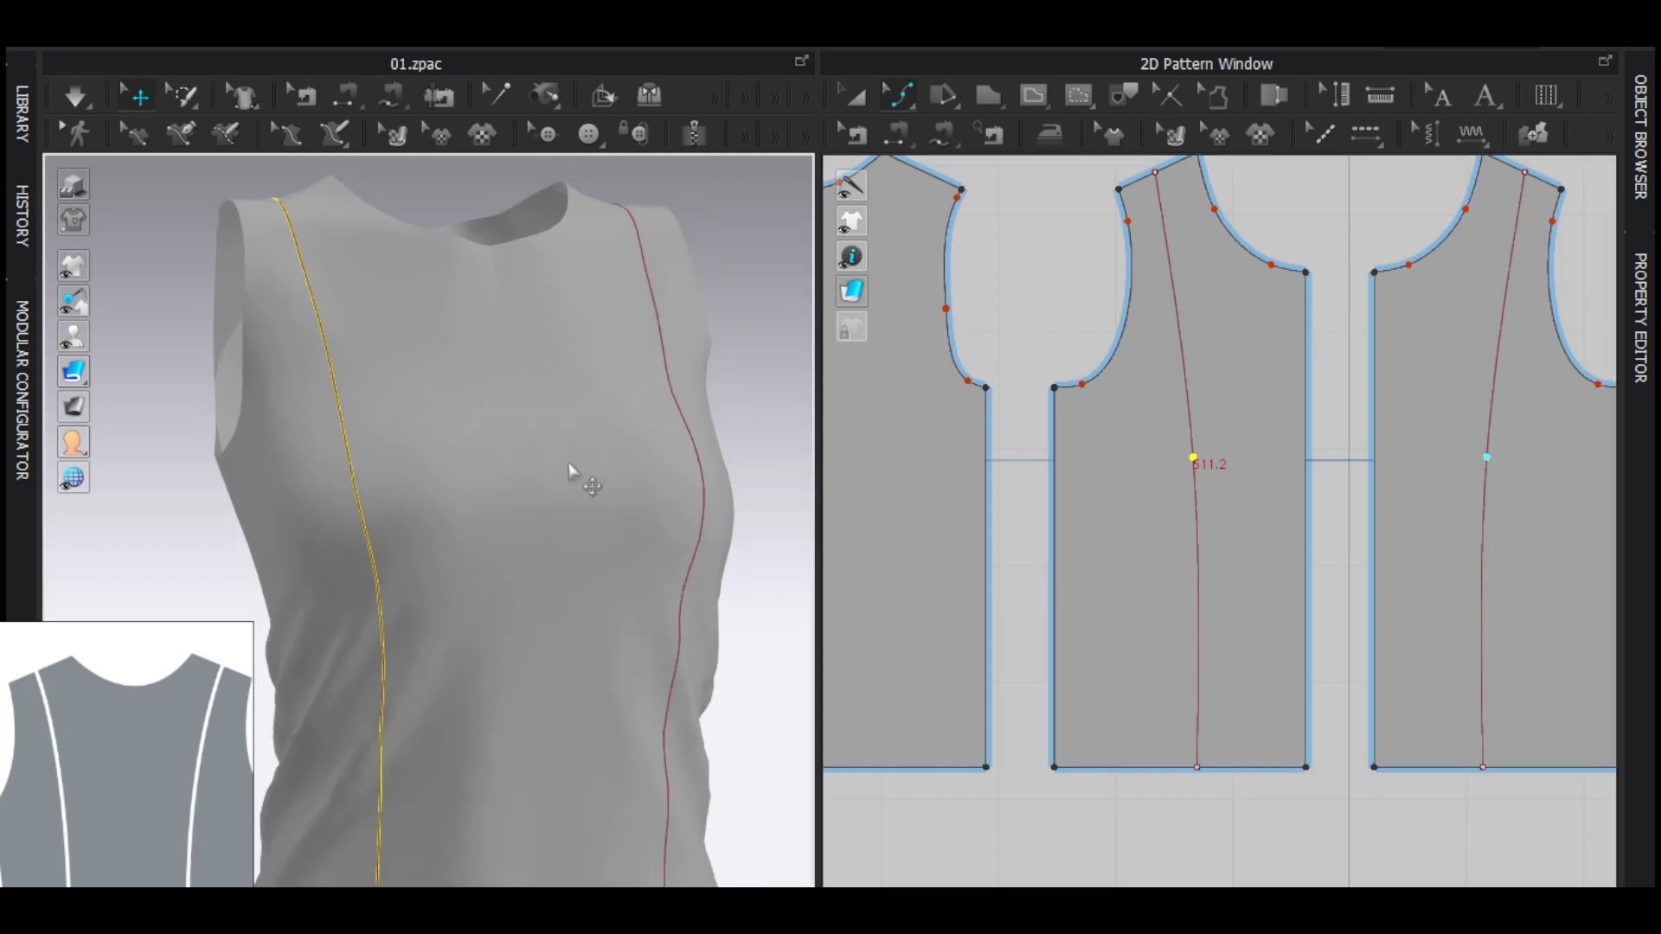
scroll(569, 465, down, 1)
mouse_move(375, 475)
right_down()
mouse_move(458, 505)
mouse_move(379, 481)
right_up()
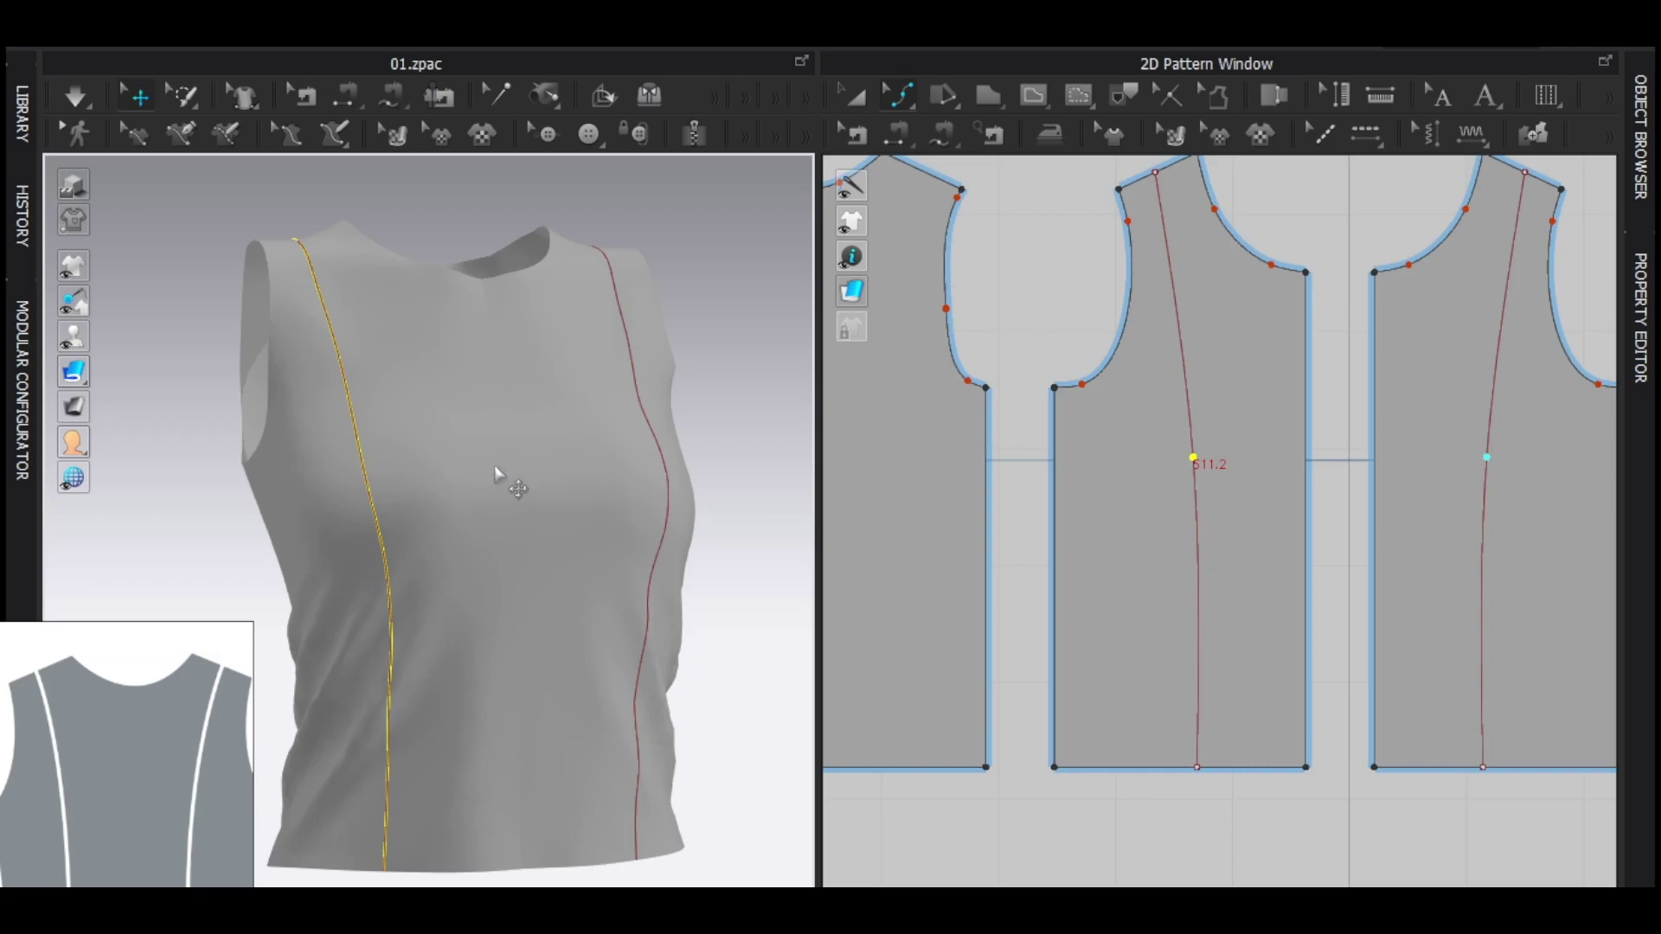
right_drag(495, 467, 456, 456)
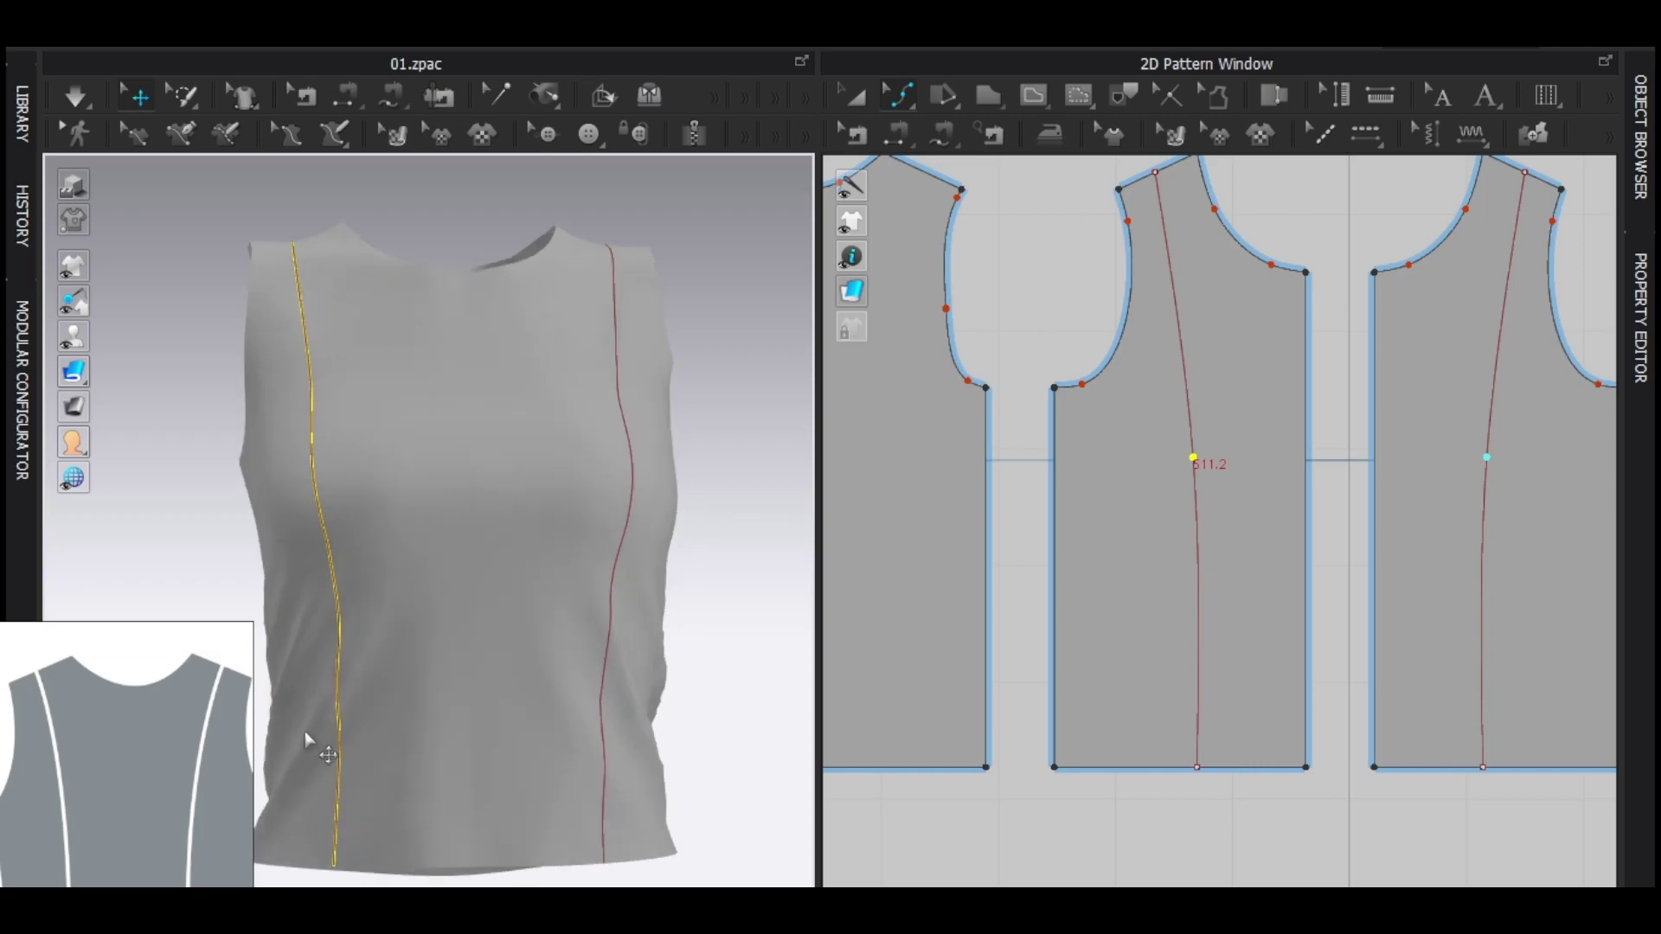
click(1005, 294)
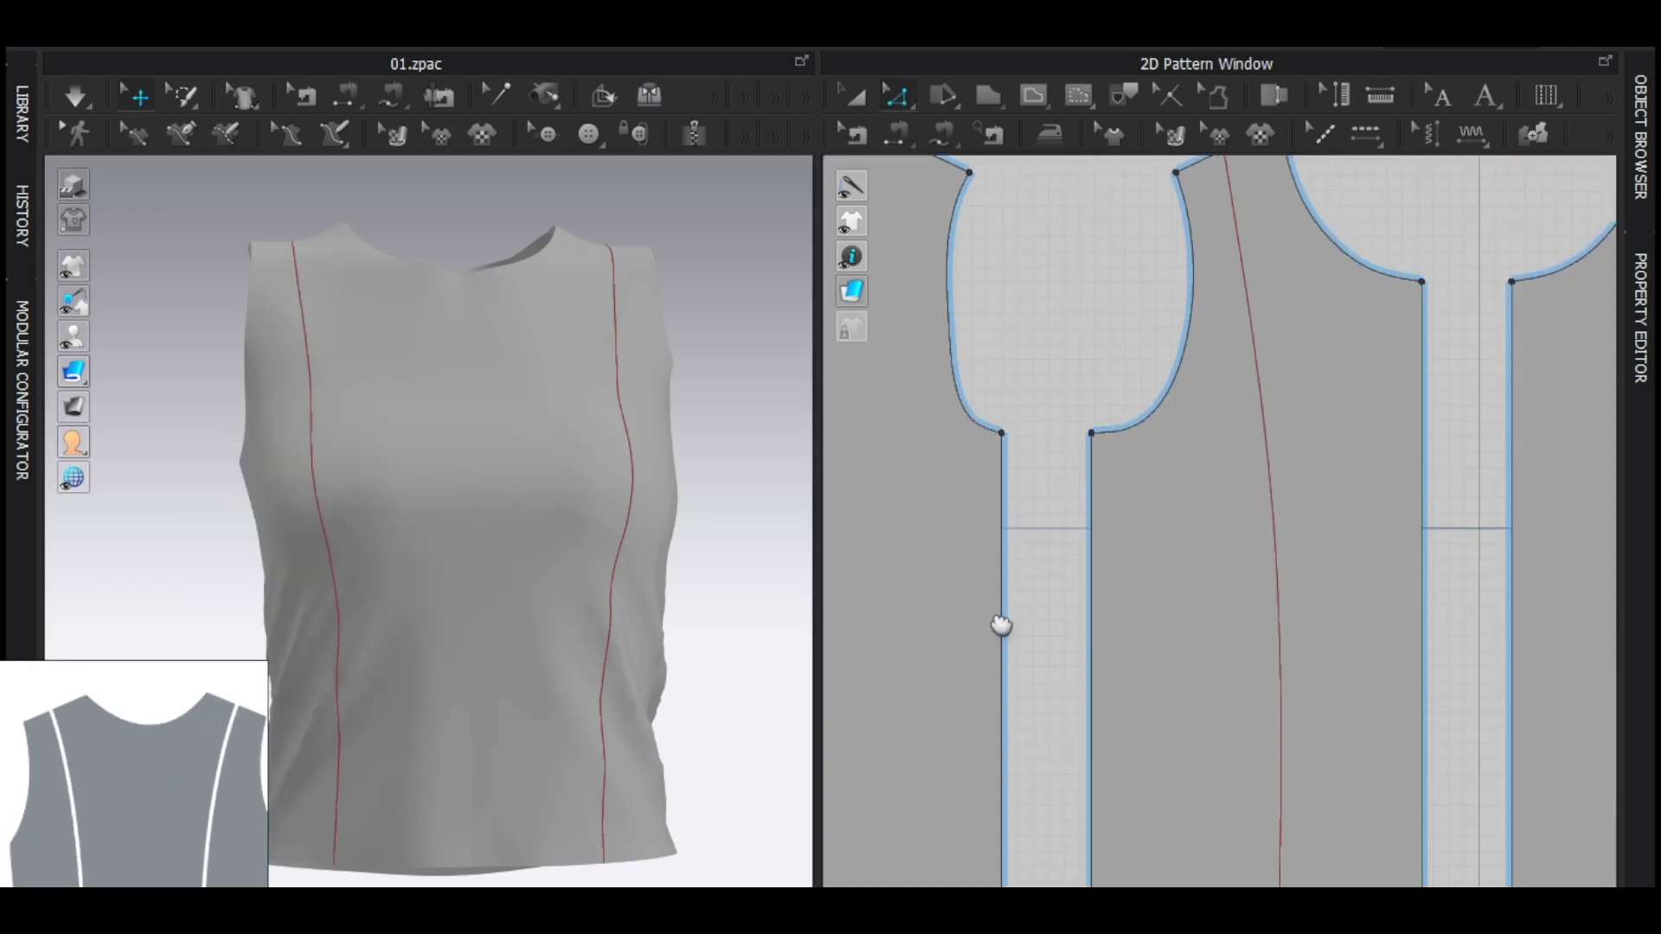
Cut and sew the front pattern piece along the curved internal line
scroll(1173, 589, down, 3)
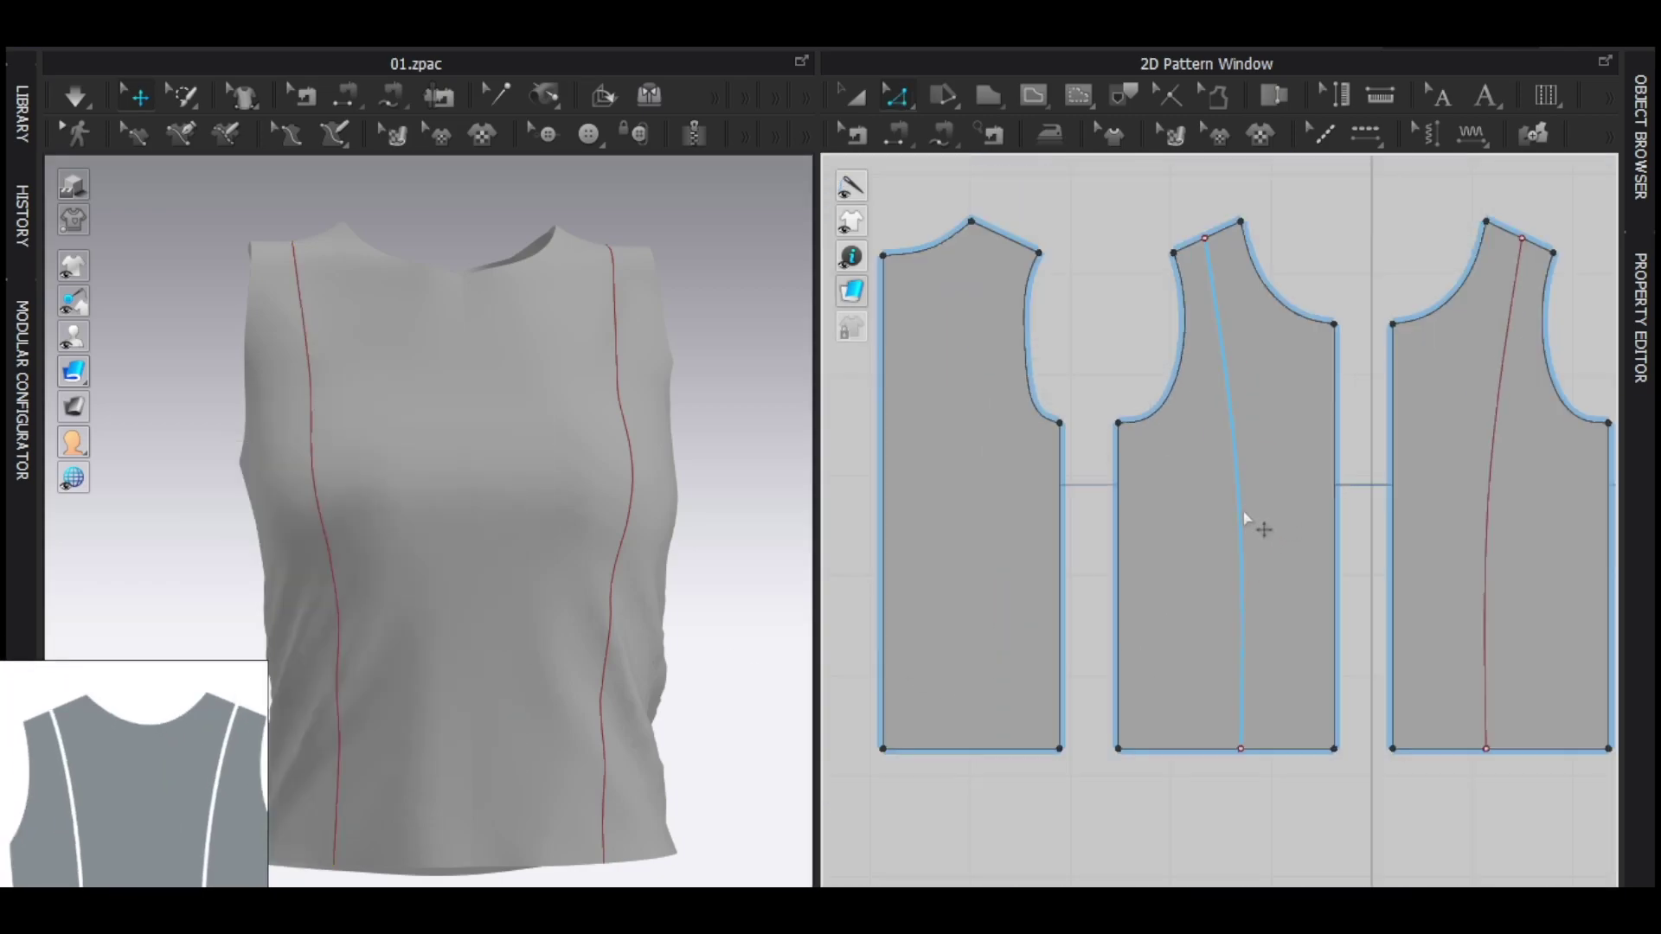
click(1243, 517)
right_click(1235, 461)
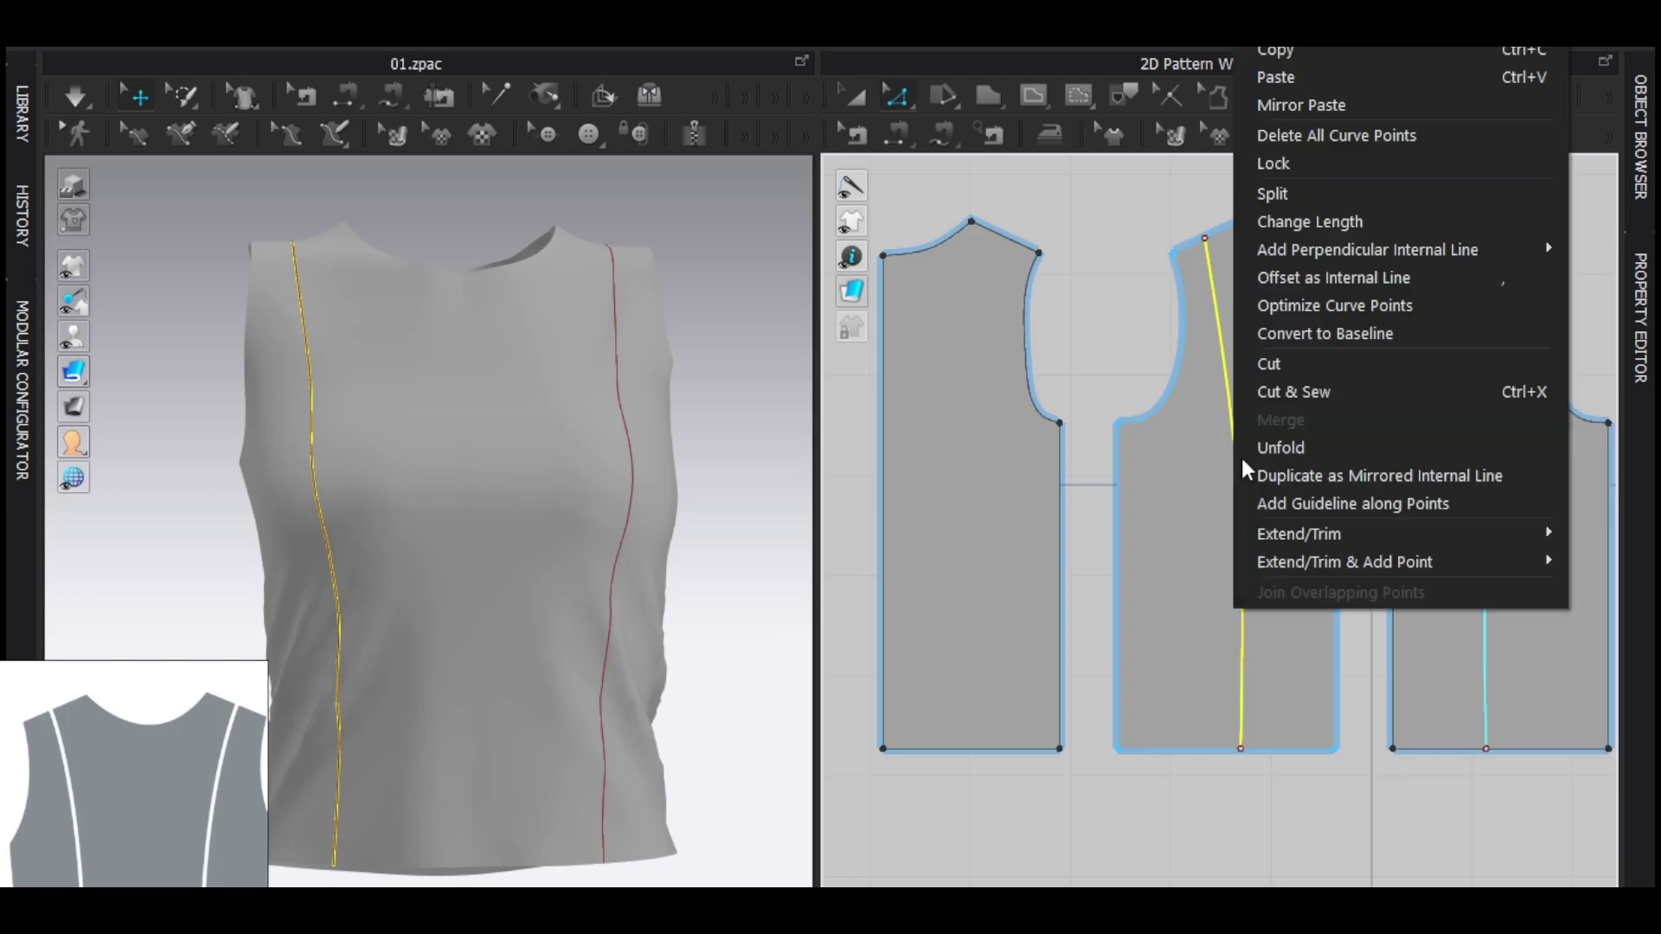
click(1307, 388)
Move the back and side front pieces together away from the center front piece to open a gap at the cut
scroll(1216, 601, down, 1)
middle_drag(1142, 629, 1254, 615)
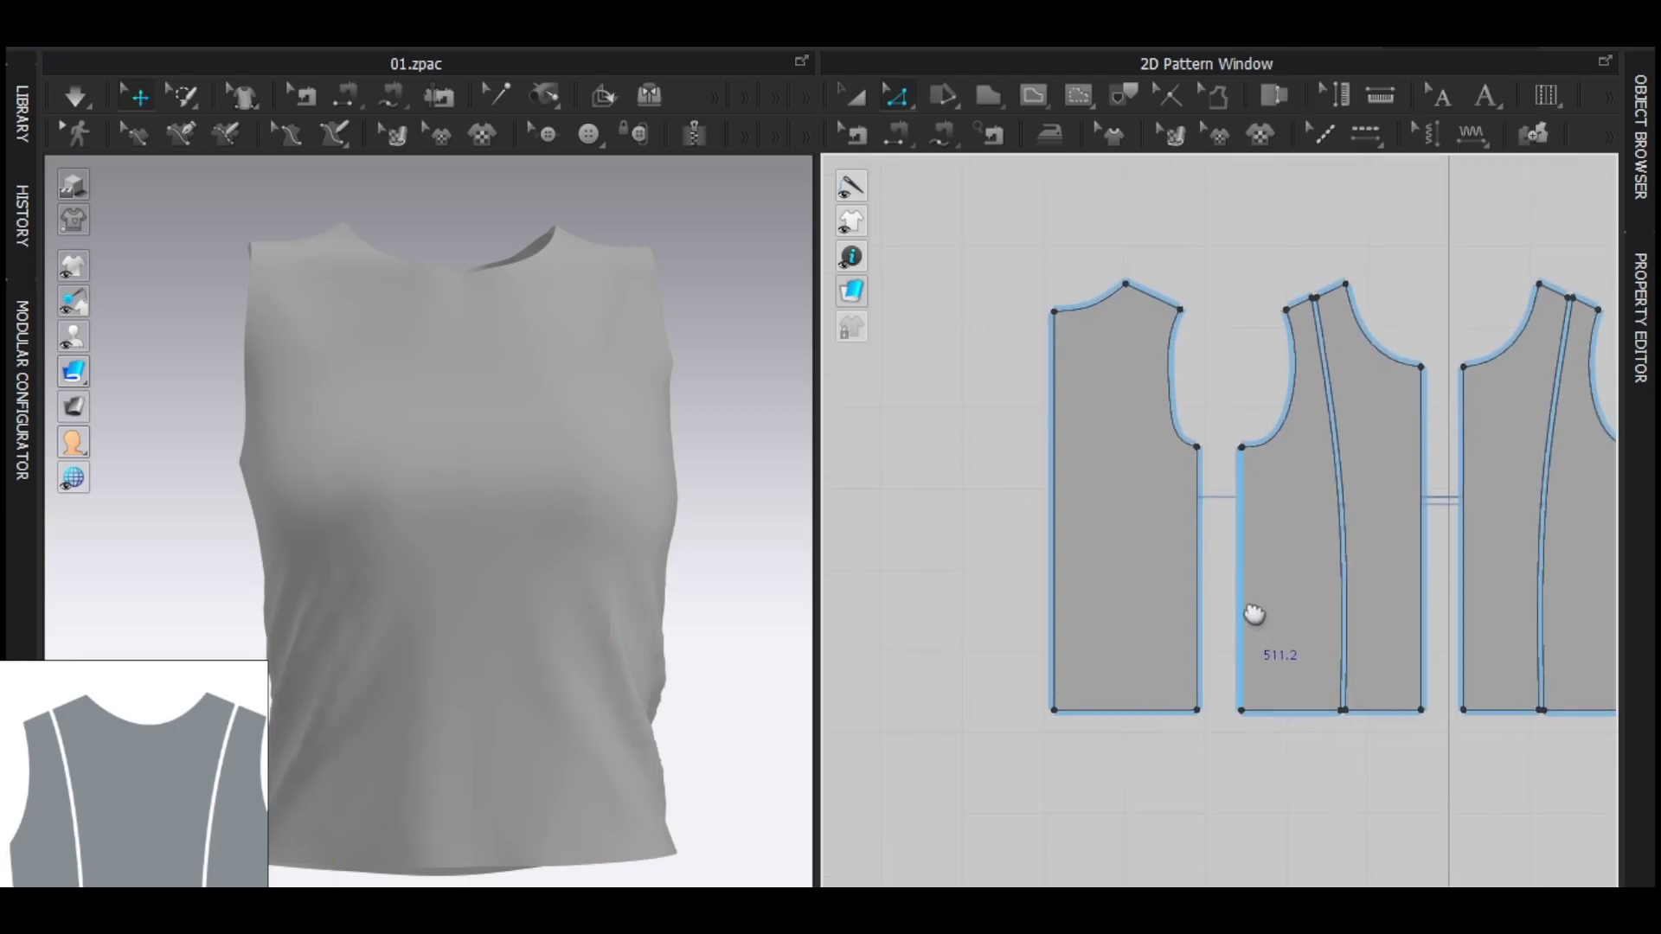
key(a)
click(1173, 601)
shift+click(1285, 576)
drag(1291, 571, 1193, 568)
middle_drag(1289, 412, 1249, 460)
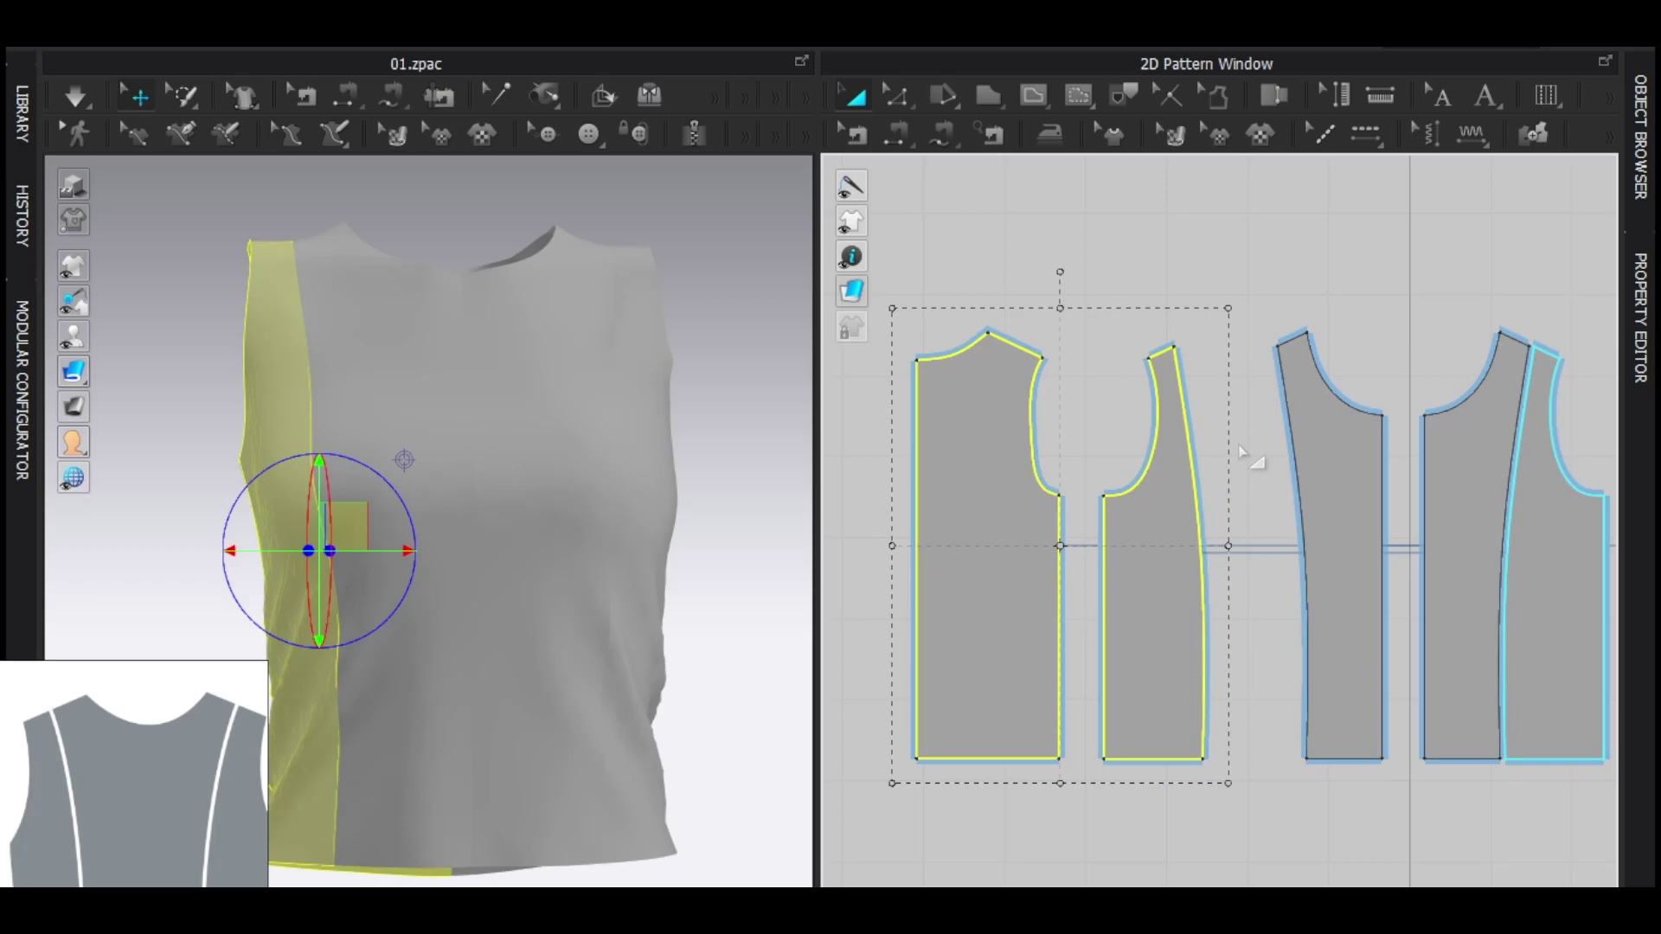
click(1249, 460)
Offset both princess seam edges of the side front and center front pieces as internal lines at 10 mm
scroll(1202, 534, up, 3)
mouse_move(1203, 535)
middle_down()
mouse_move(1181, 547)
mouse_move(1207, 549)
middle_up()
key(z)
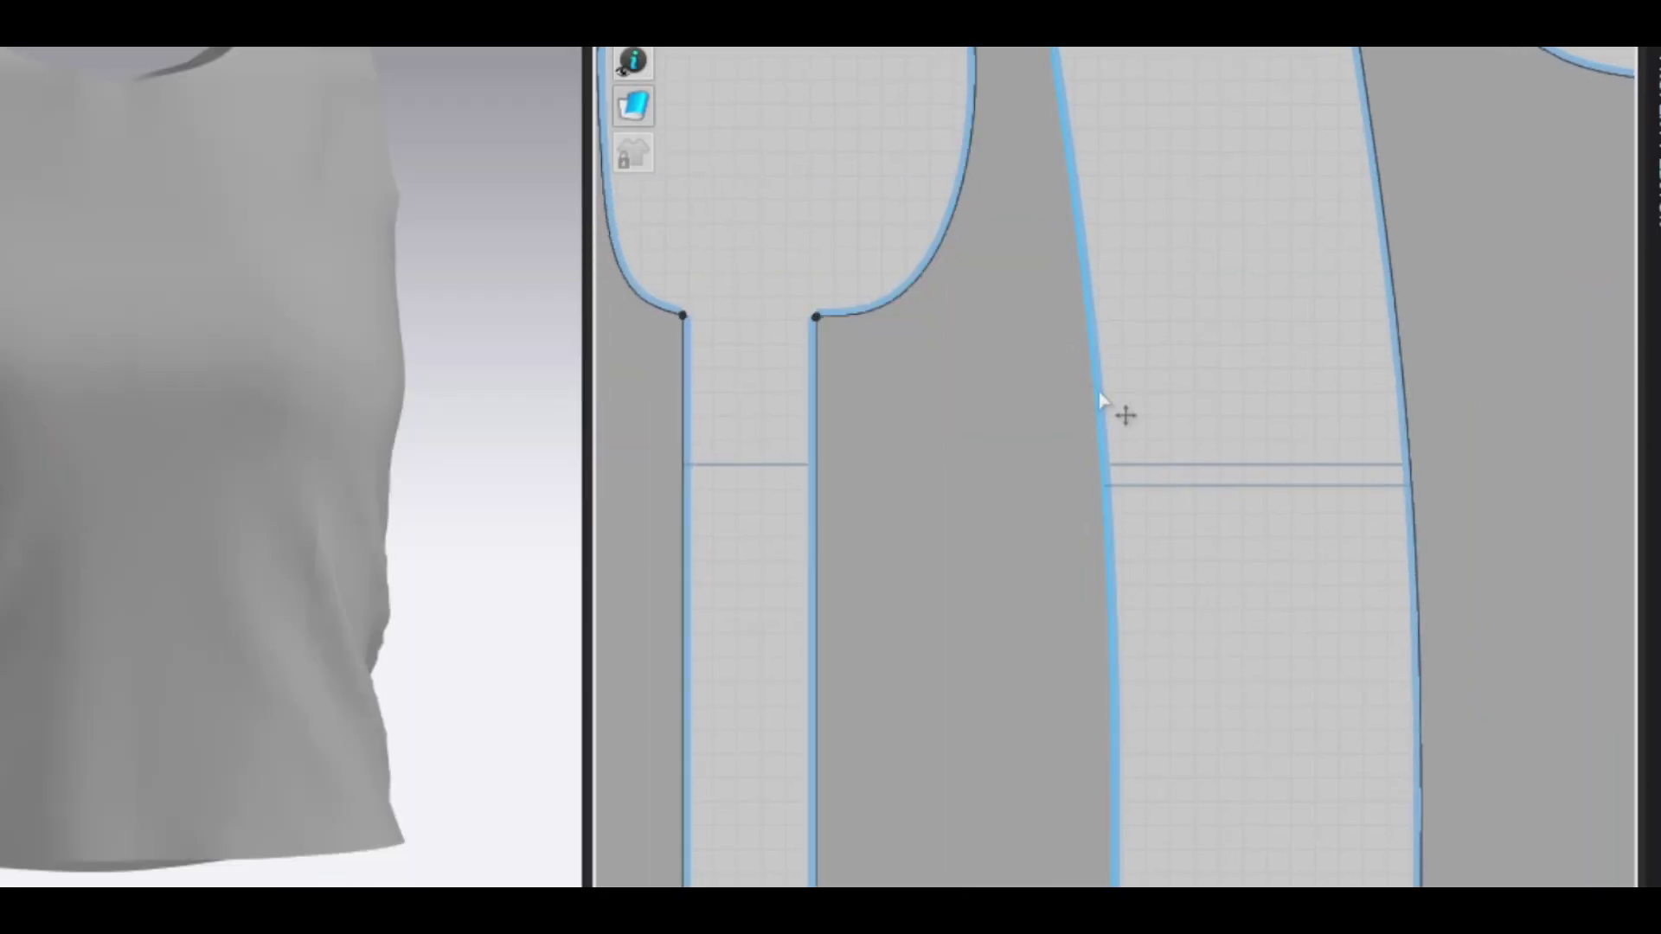
click(1099, 400)
scroll(1099, 400, down, 2)
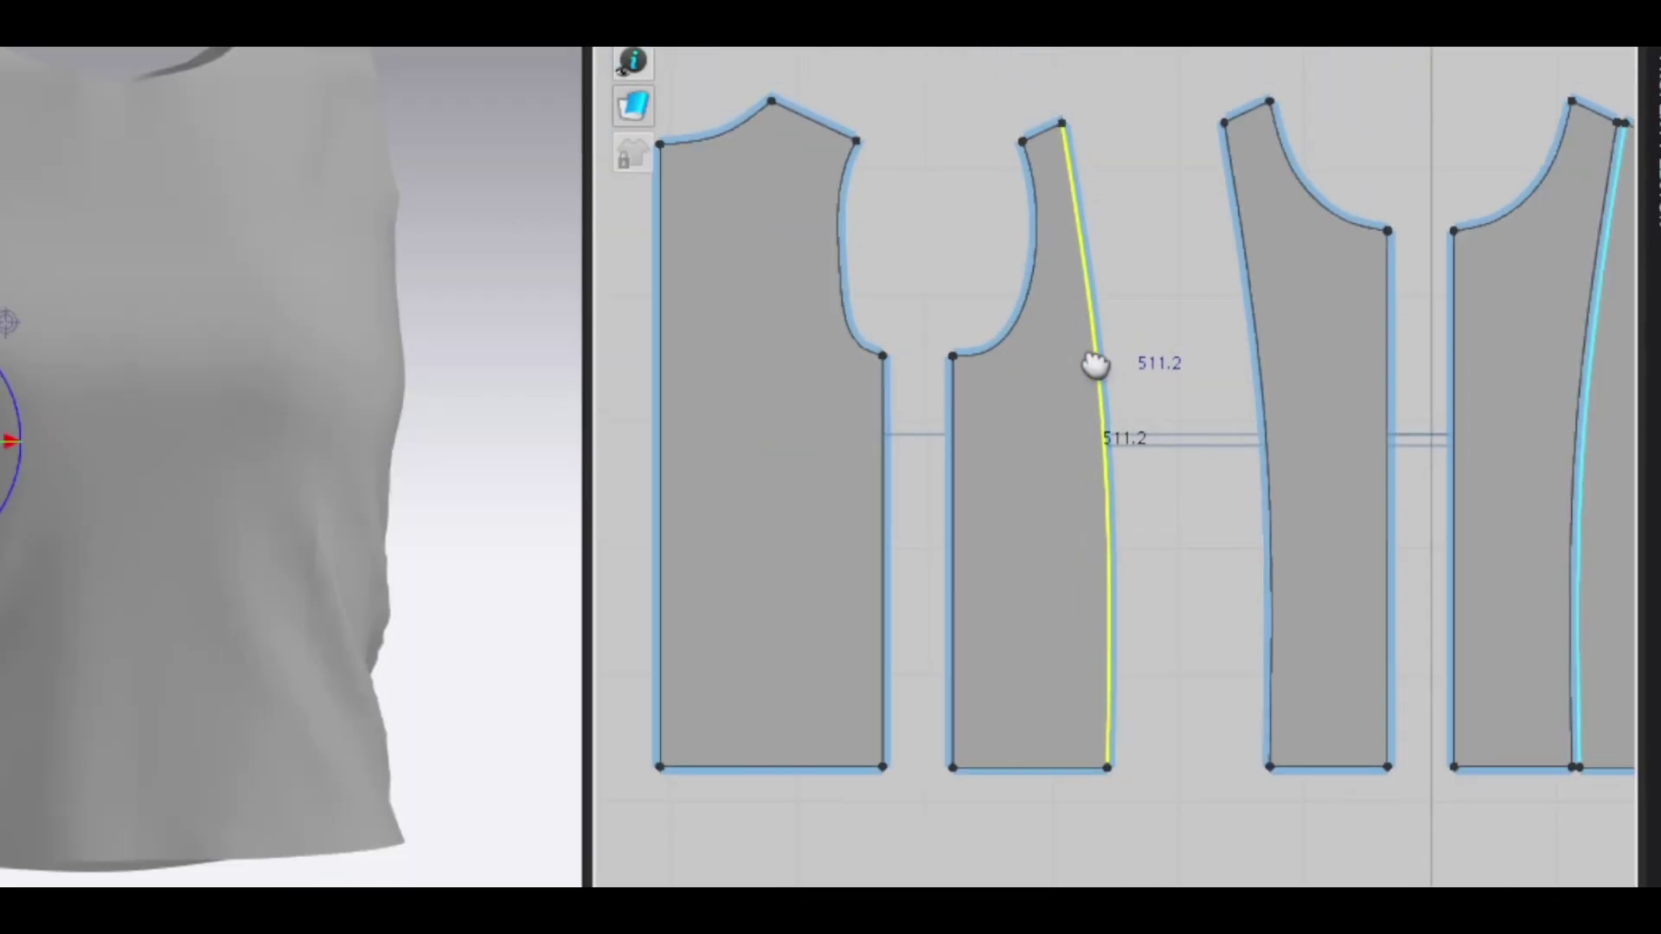
middle_drag(1096, 366, 1058, 433)
shift+click(1214, 360)
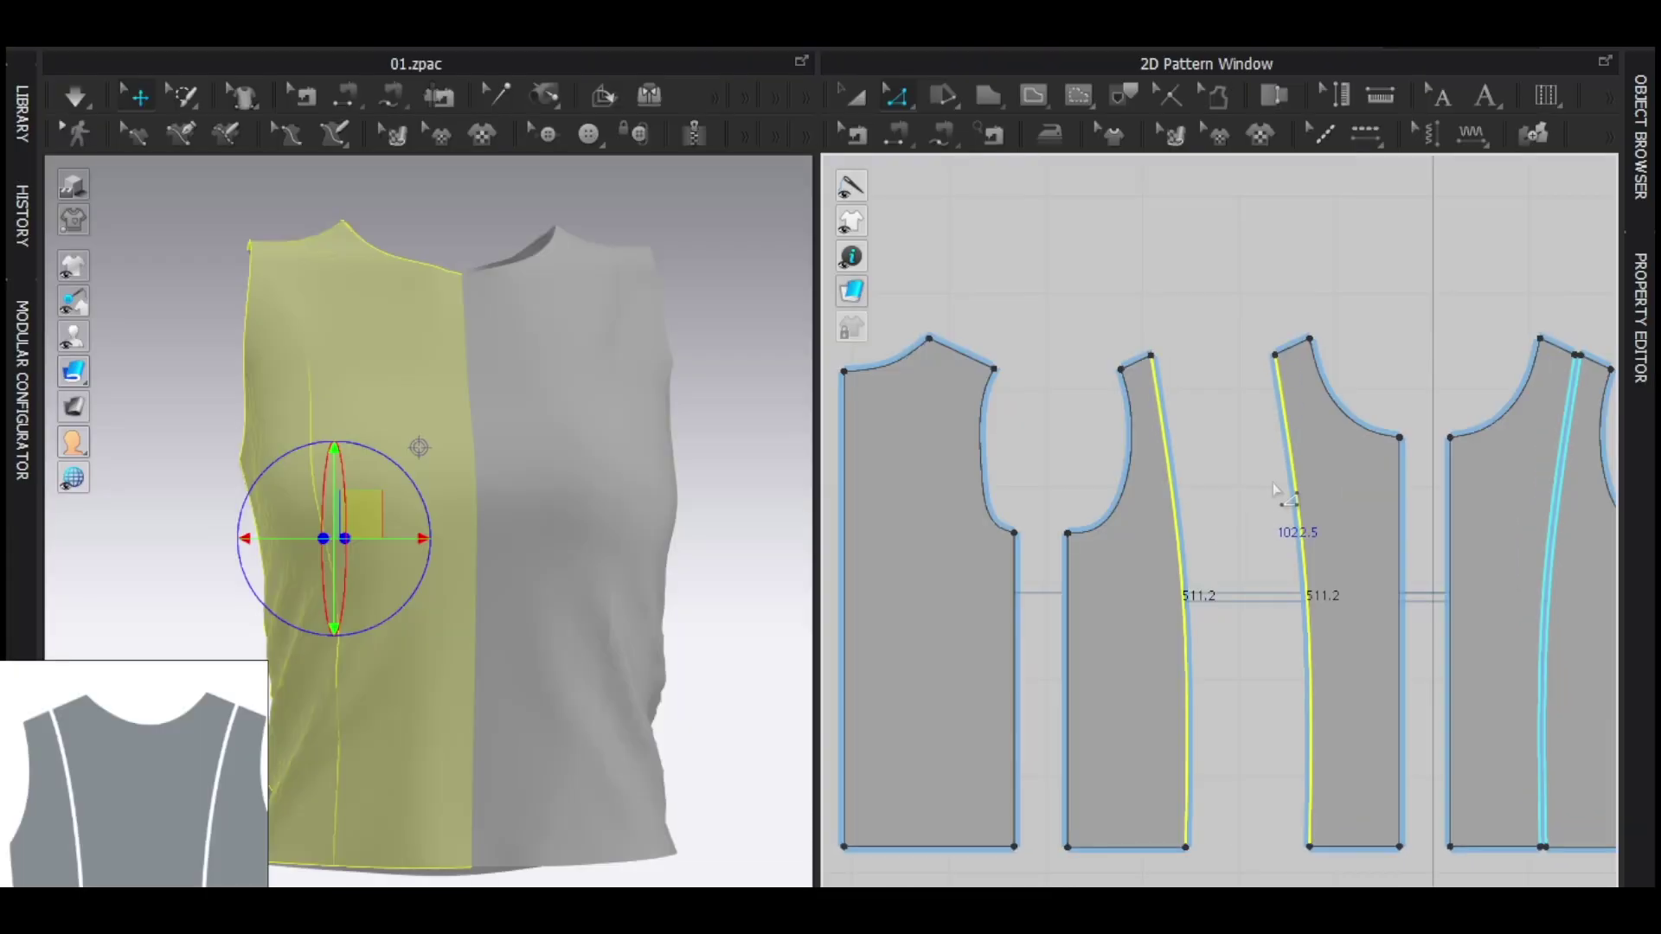
right_click(1300, 485)
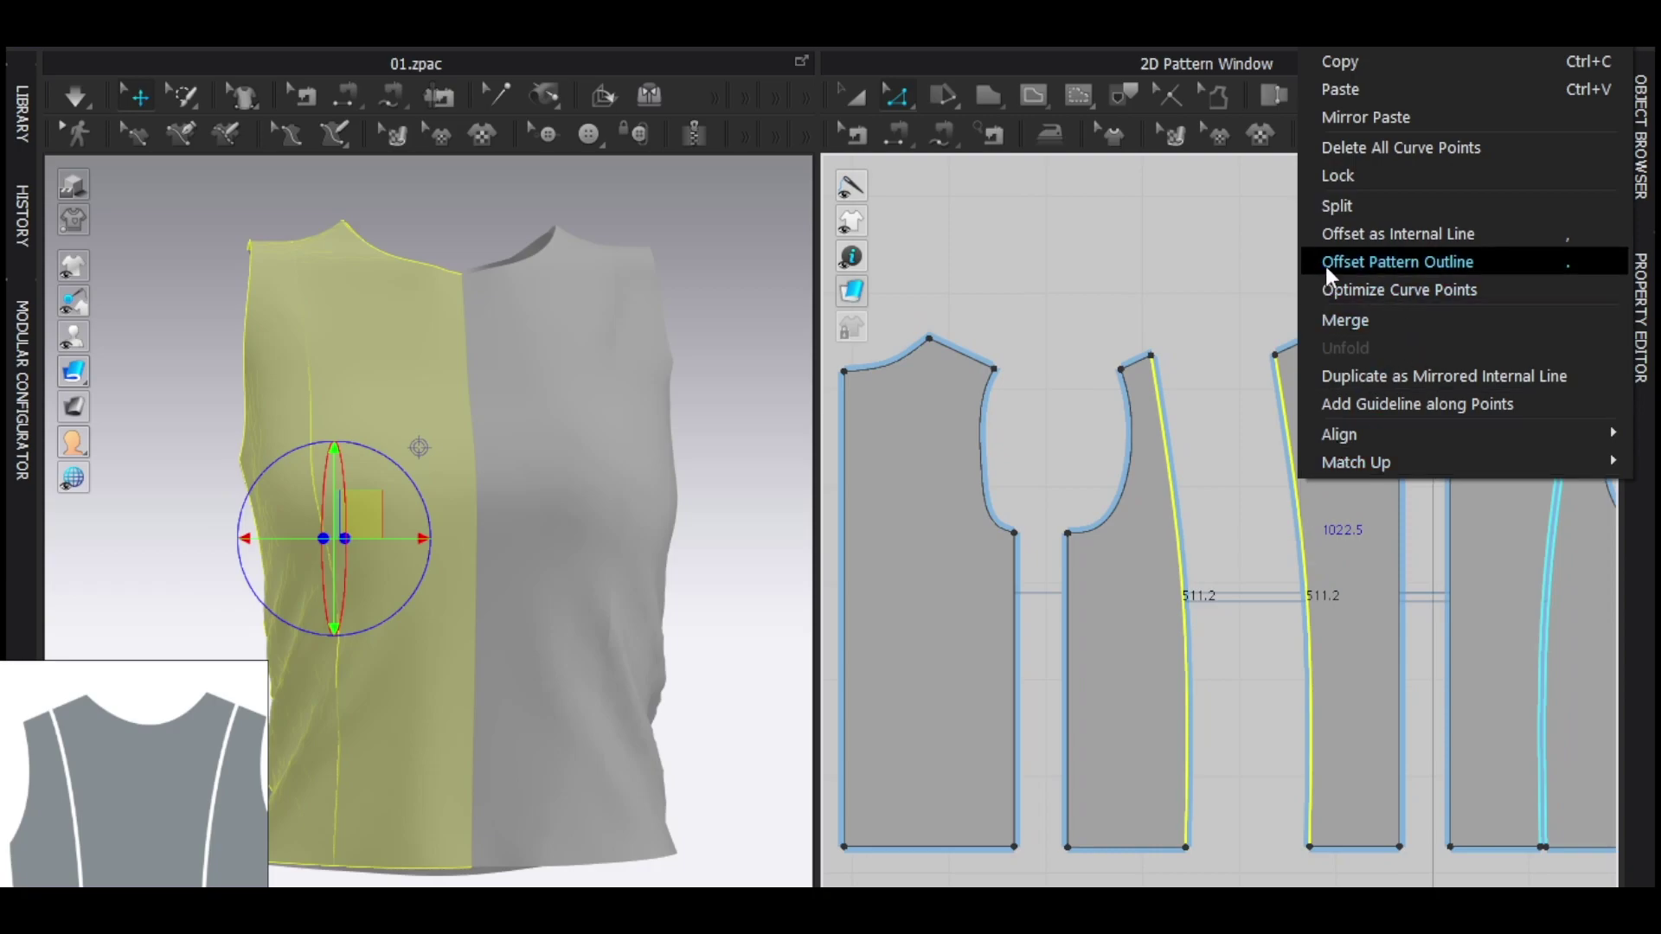
click(1364, 236)
drag(835, 231, 750, 231)
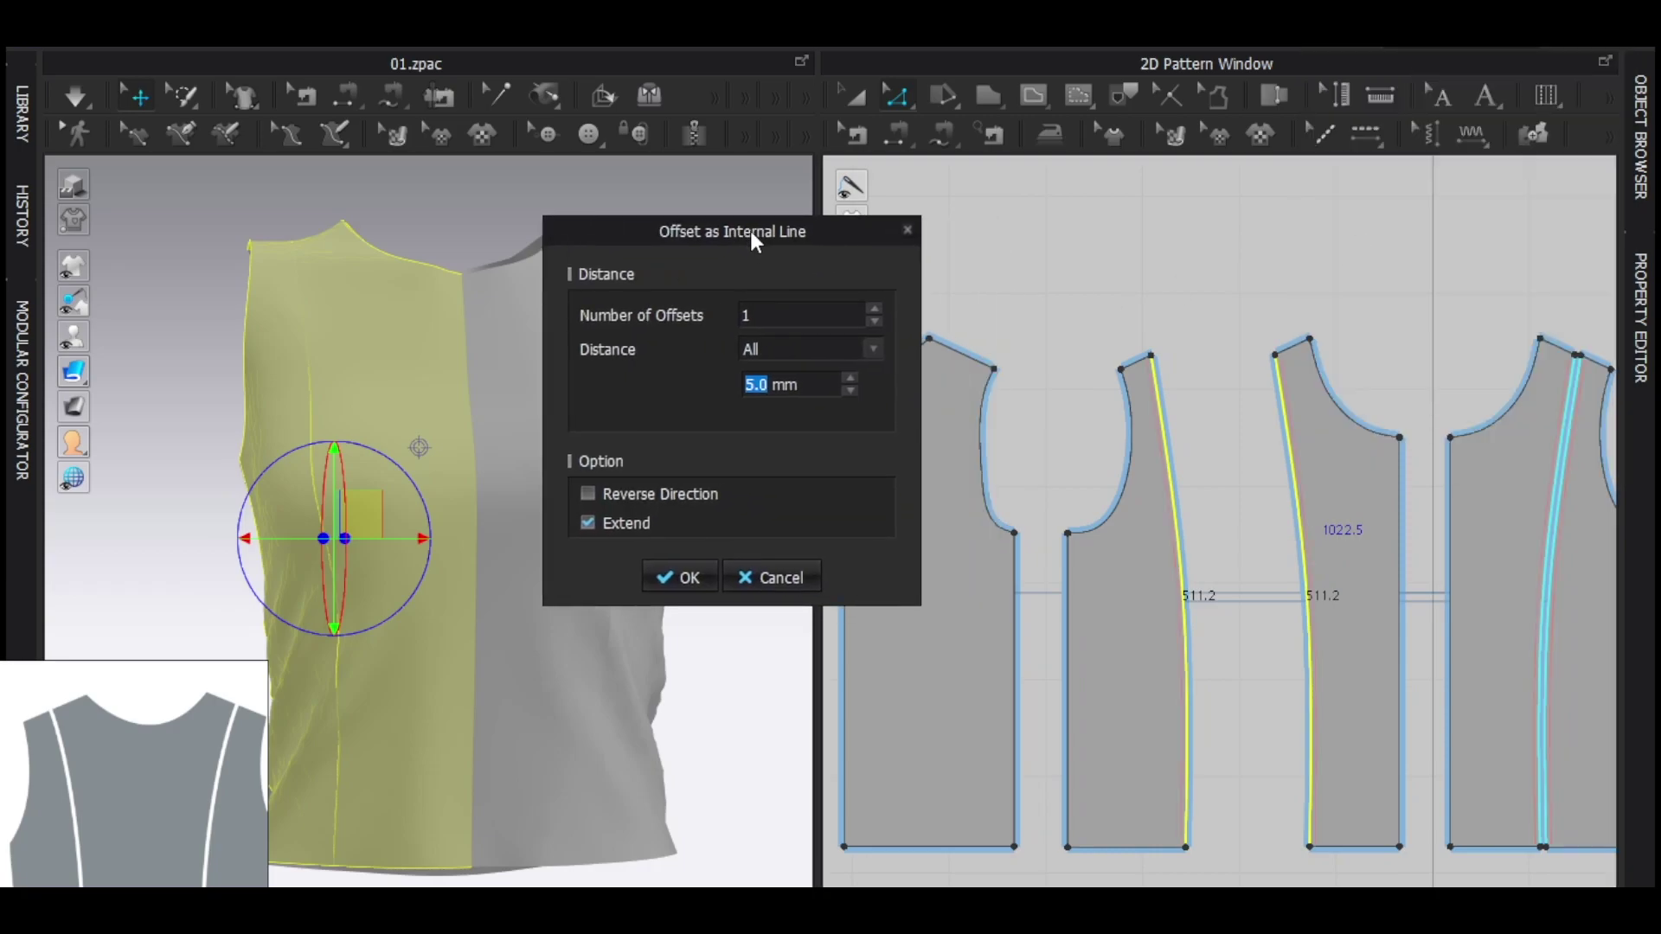
text(10)
click(682, 578)
Trace the narrow strip along the side front piece's princess seam as a separate pattern beside that seam
scroll(1216, 505, up, 4)
middle_drag(1213, 596, 1228, 623)
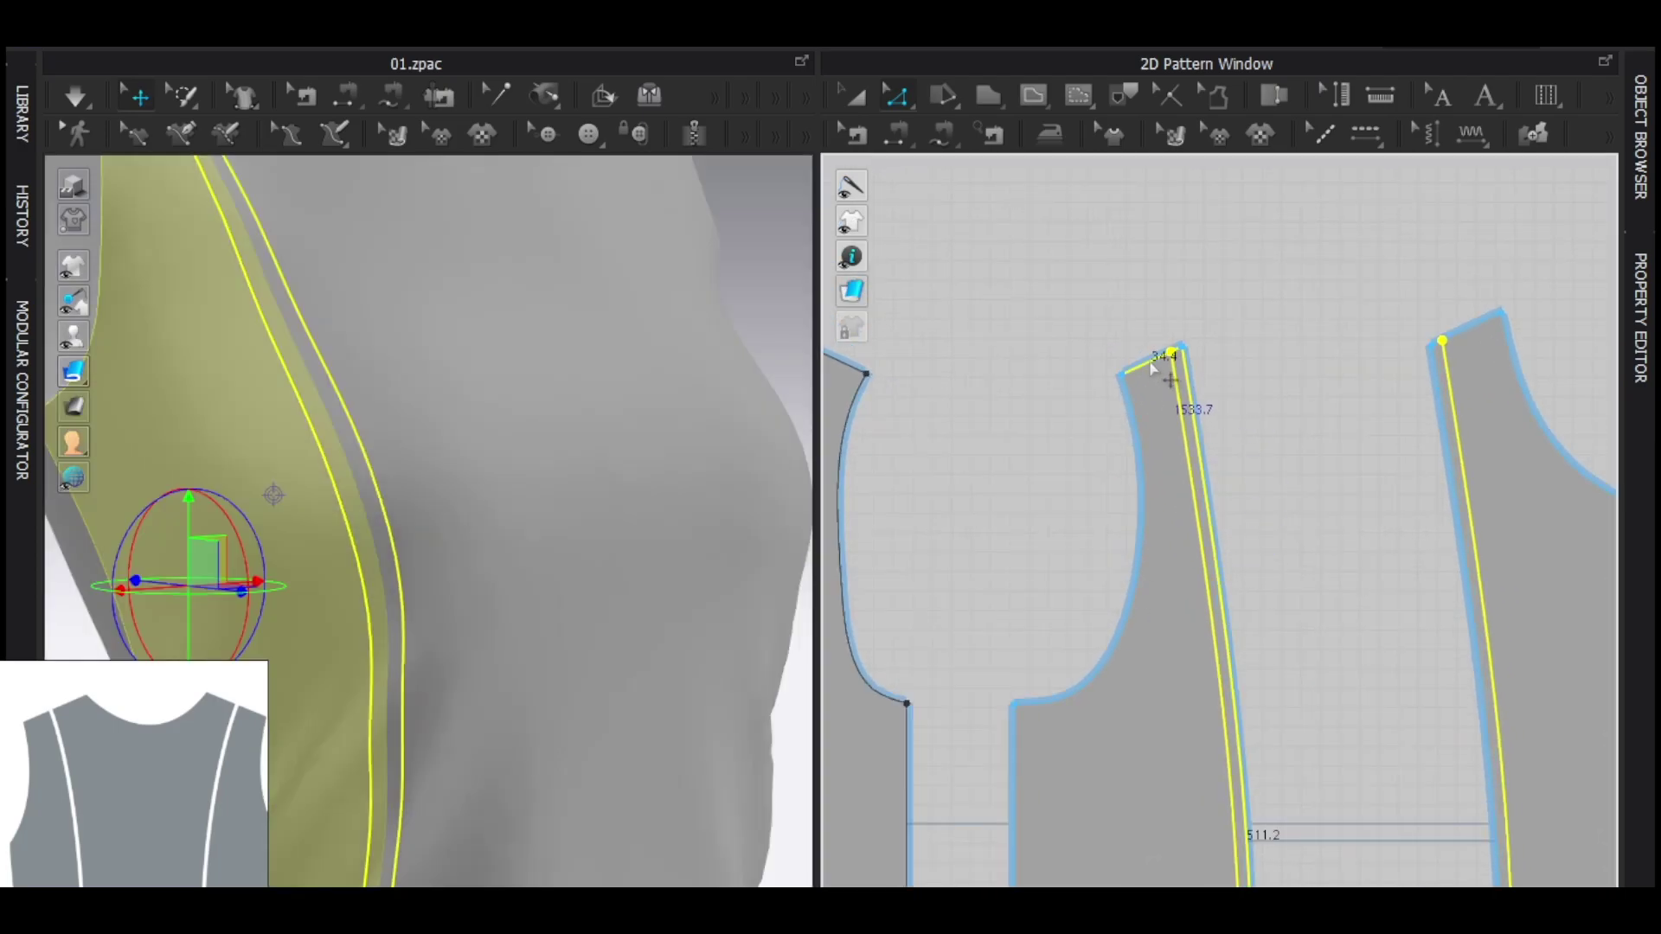
scroll(1229, 486, down, 5)
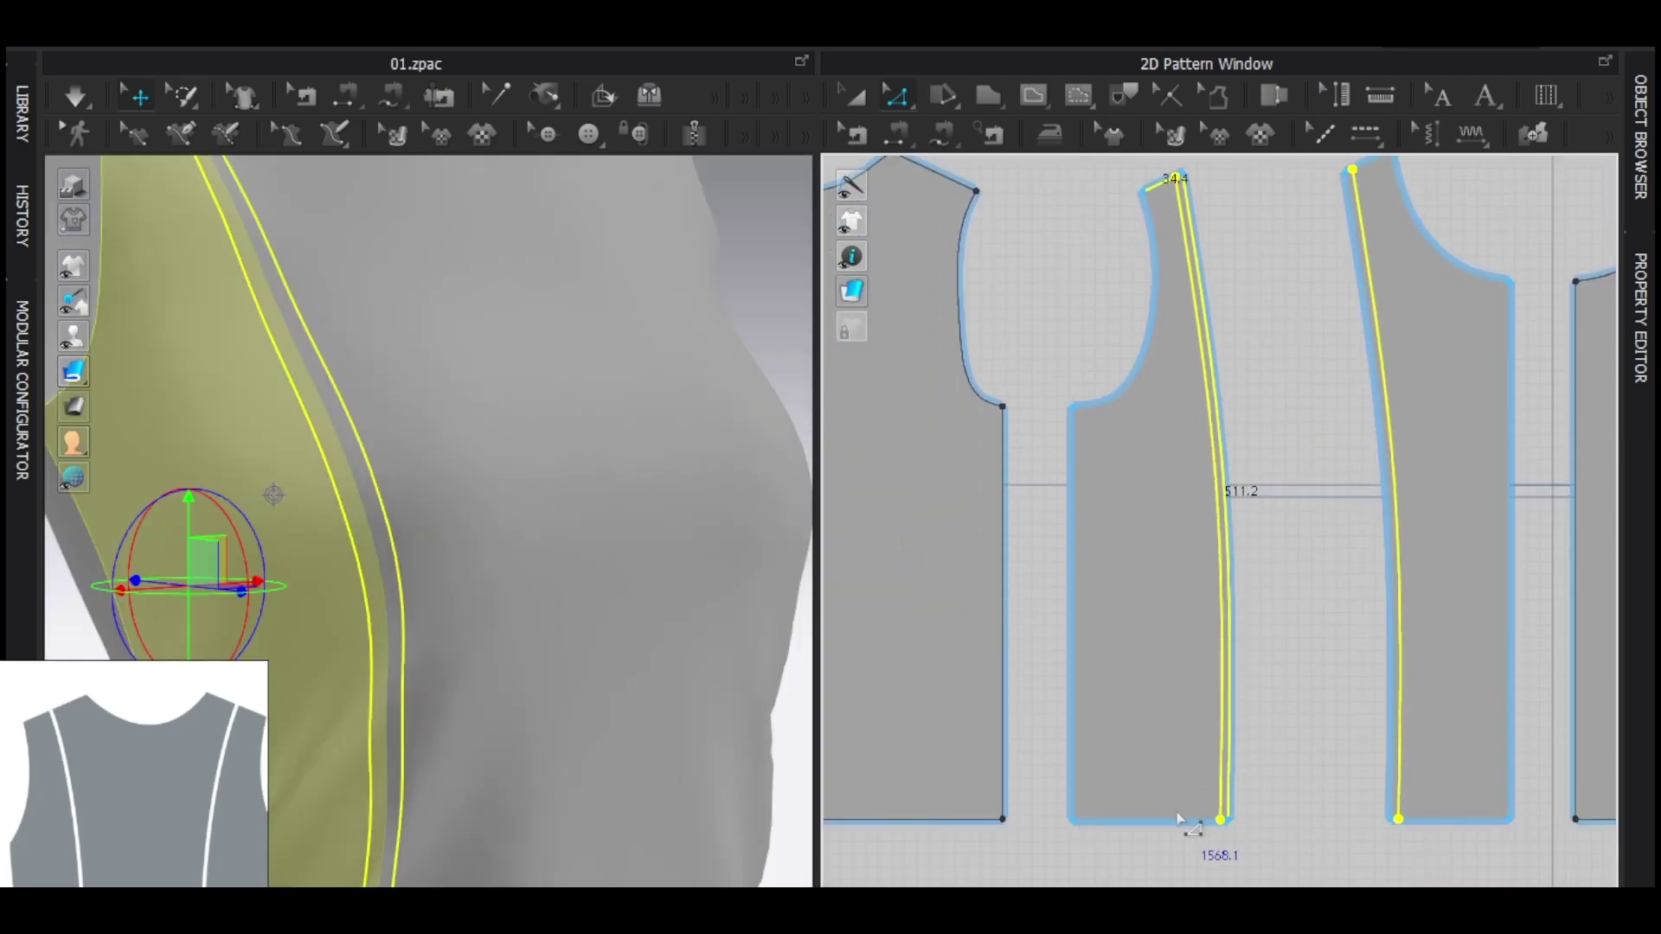
scroll(1194, 433, up, 4)
middle_drag(1243, 606, 1208, 344)
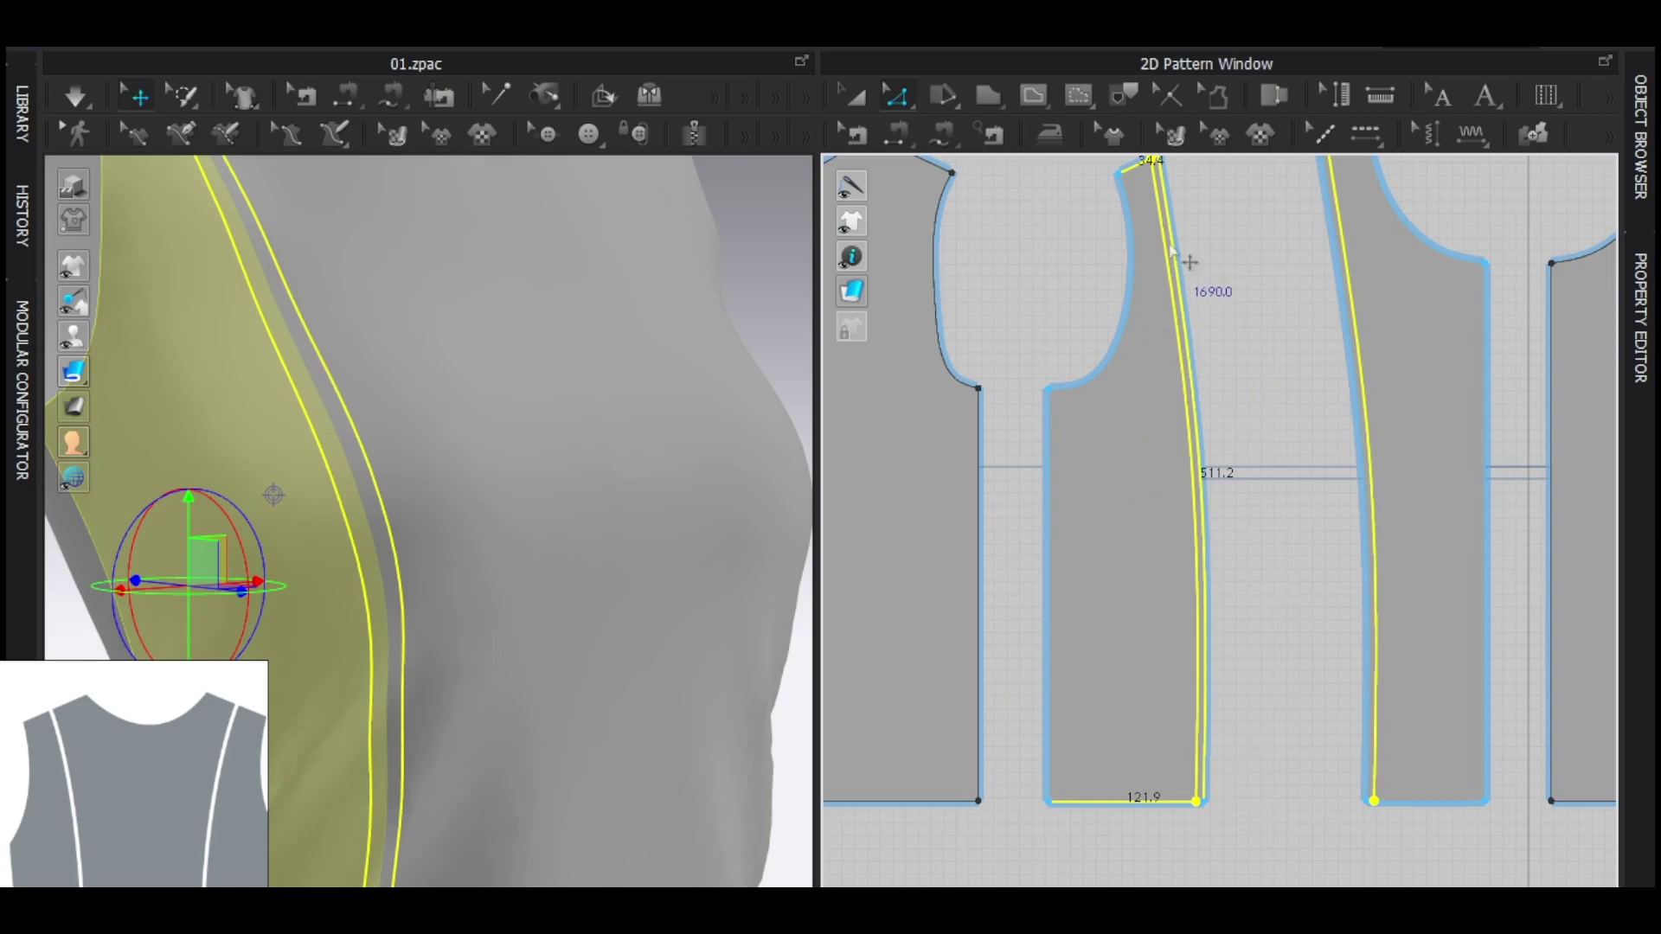
middle_drag(1167, 252, 1139, 351)
click(1127, 97)
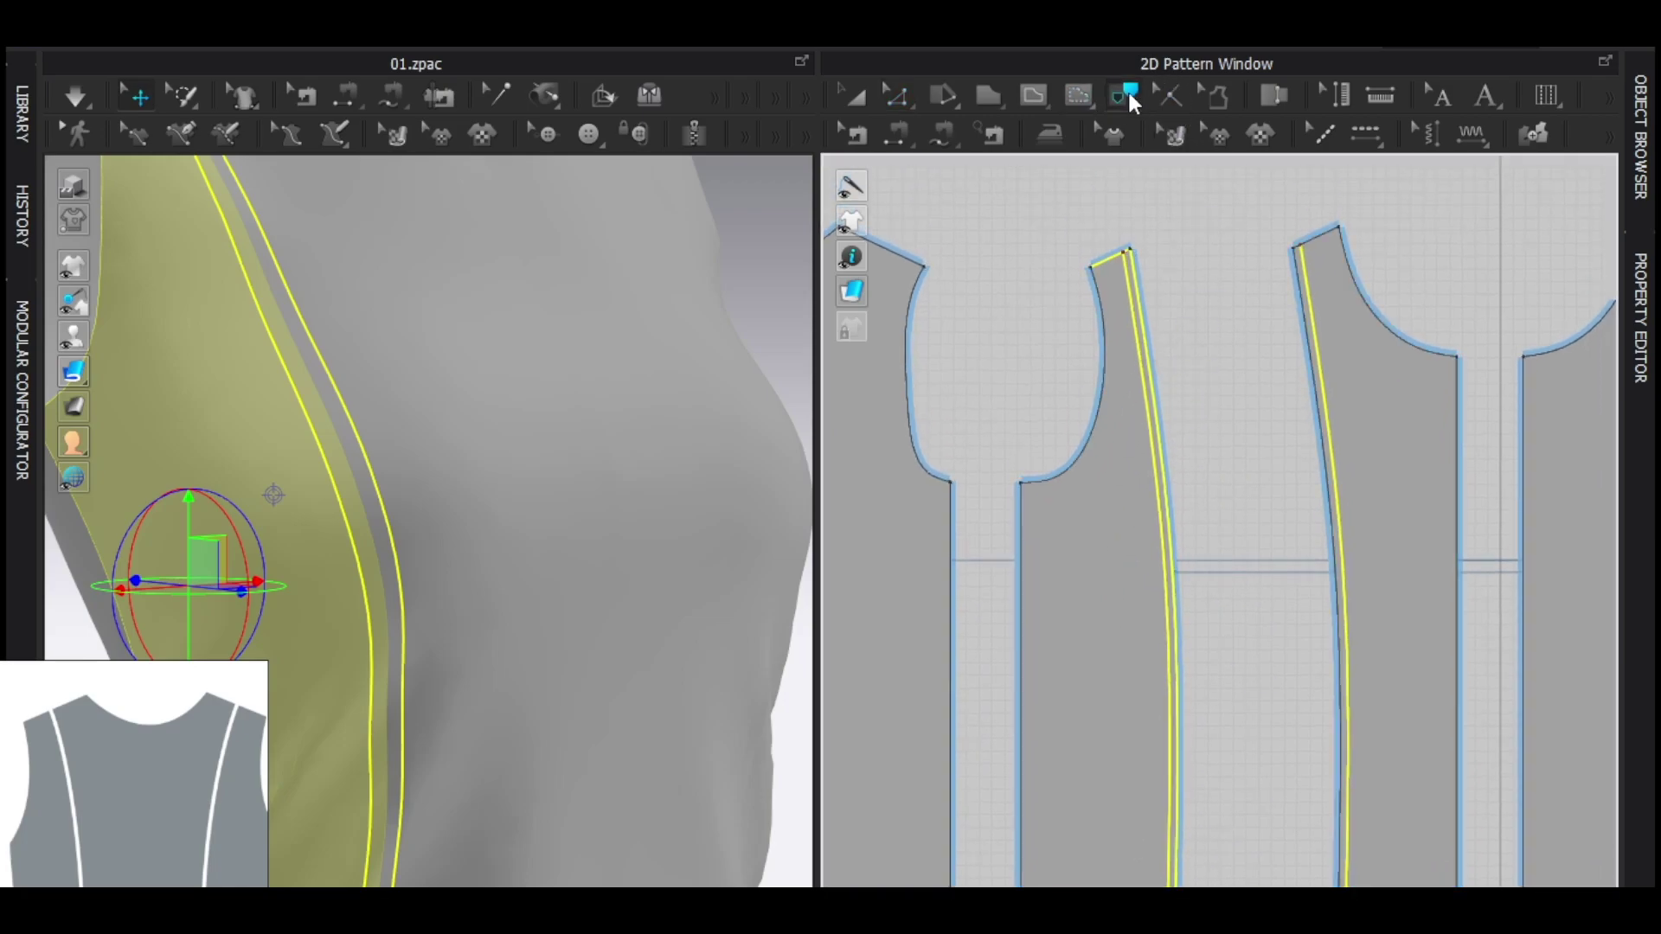
right_click(1136, 331)
click(1178, 341)
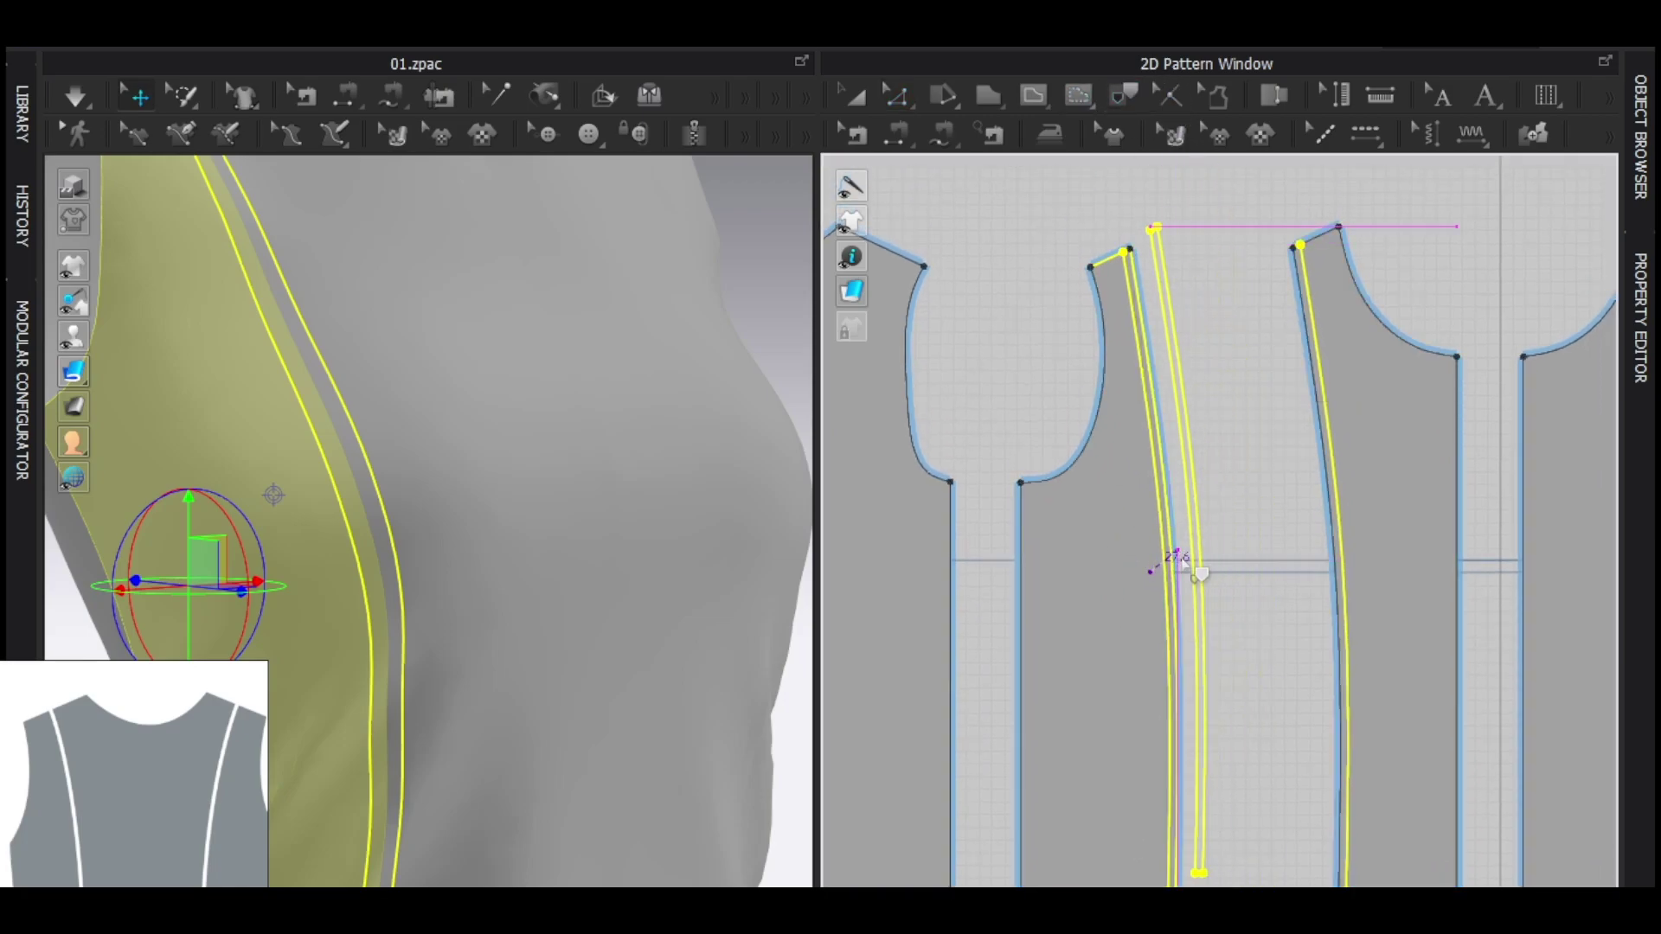
click(1174, 569)
Trace the narrow strip along the center front piece's princess seam as a second separate pattern beside it
scroll(1328, 443, down, 2)
middle_drag(1328, 443, 1237, 375)
drag(1138, 198, 1289, 799)
key(Return)
click(1200, 488)
Delete the overlapping internal lines copied onto the long edges of both strip patterns
scroll(1170, 193, up, 3)
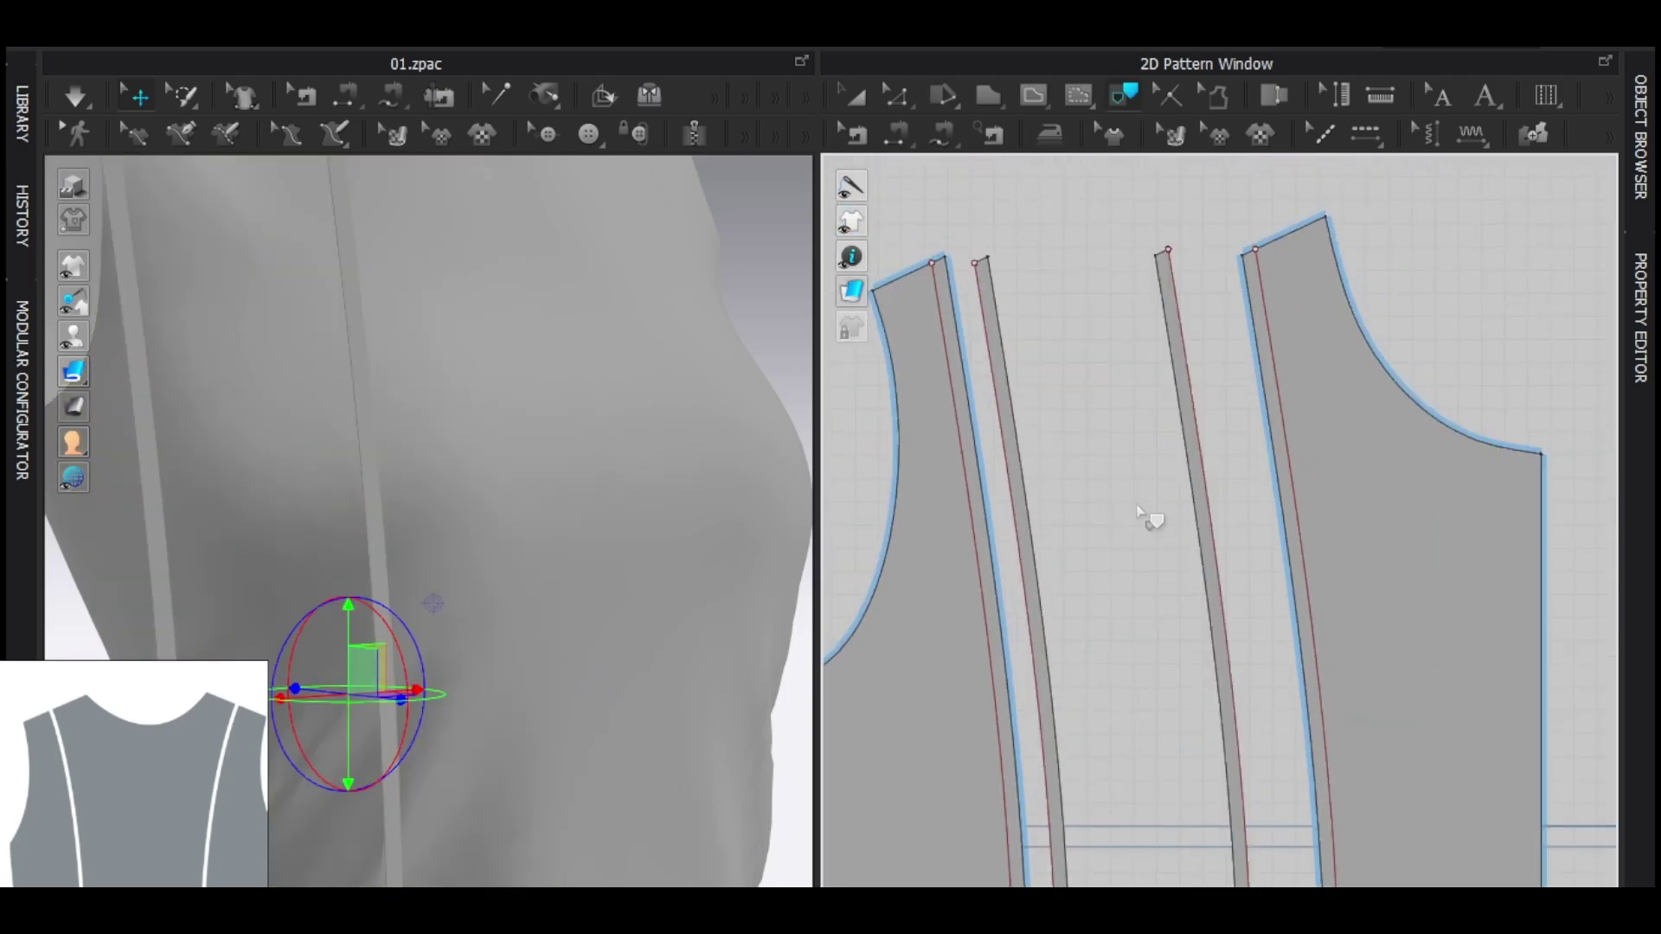
middle_drag(1025, 597, 1121, 543)
click(1134, 547)
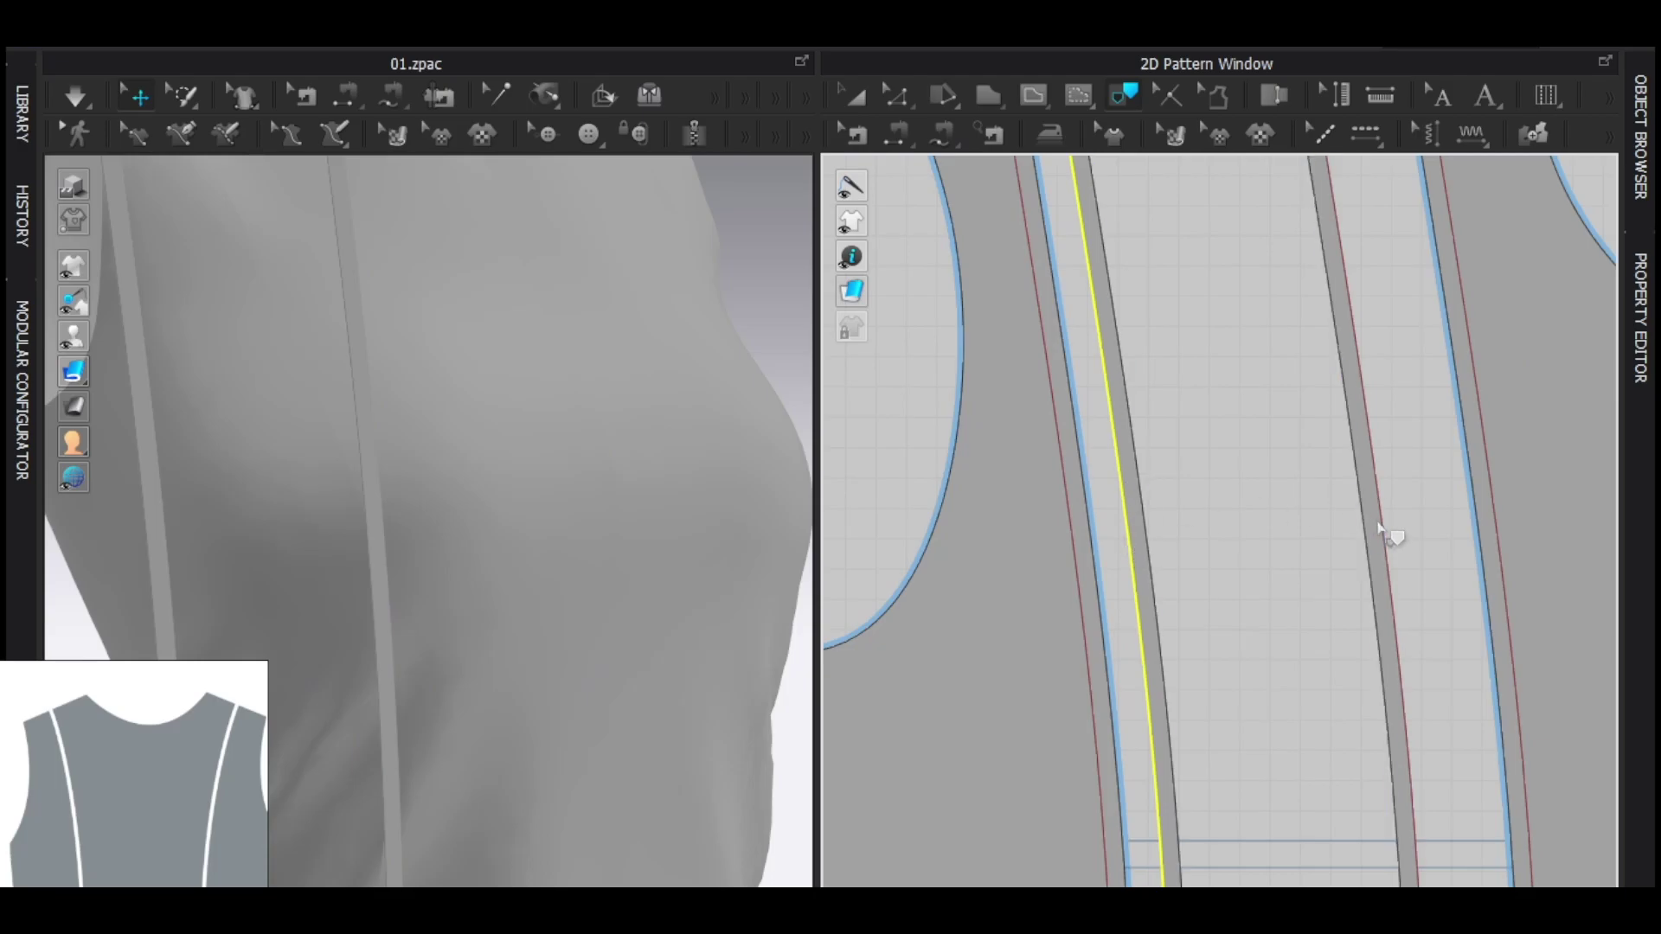
click(1384, 531)
scroll(1379, 549, down, 3)
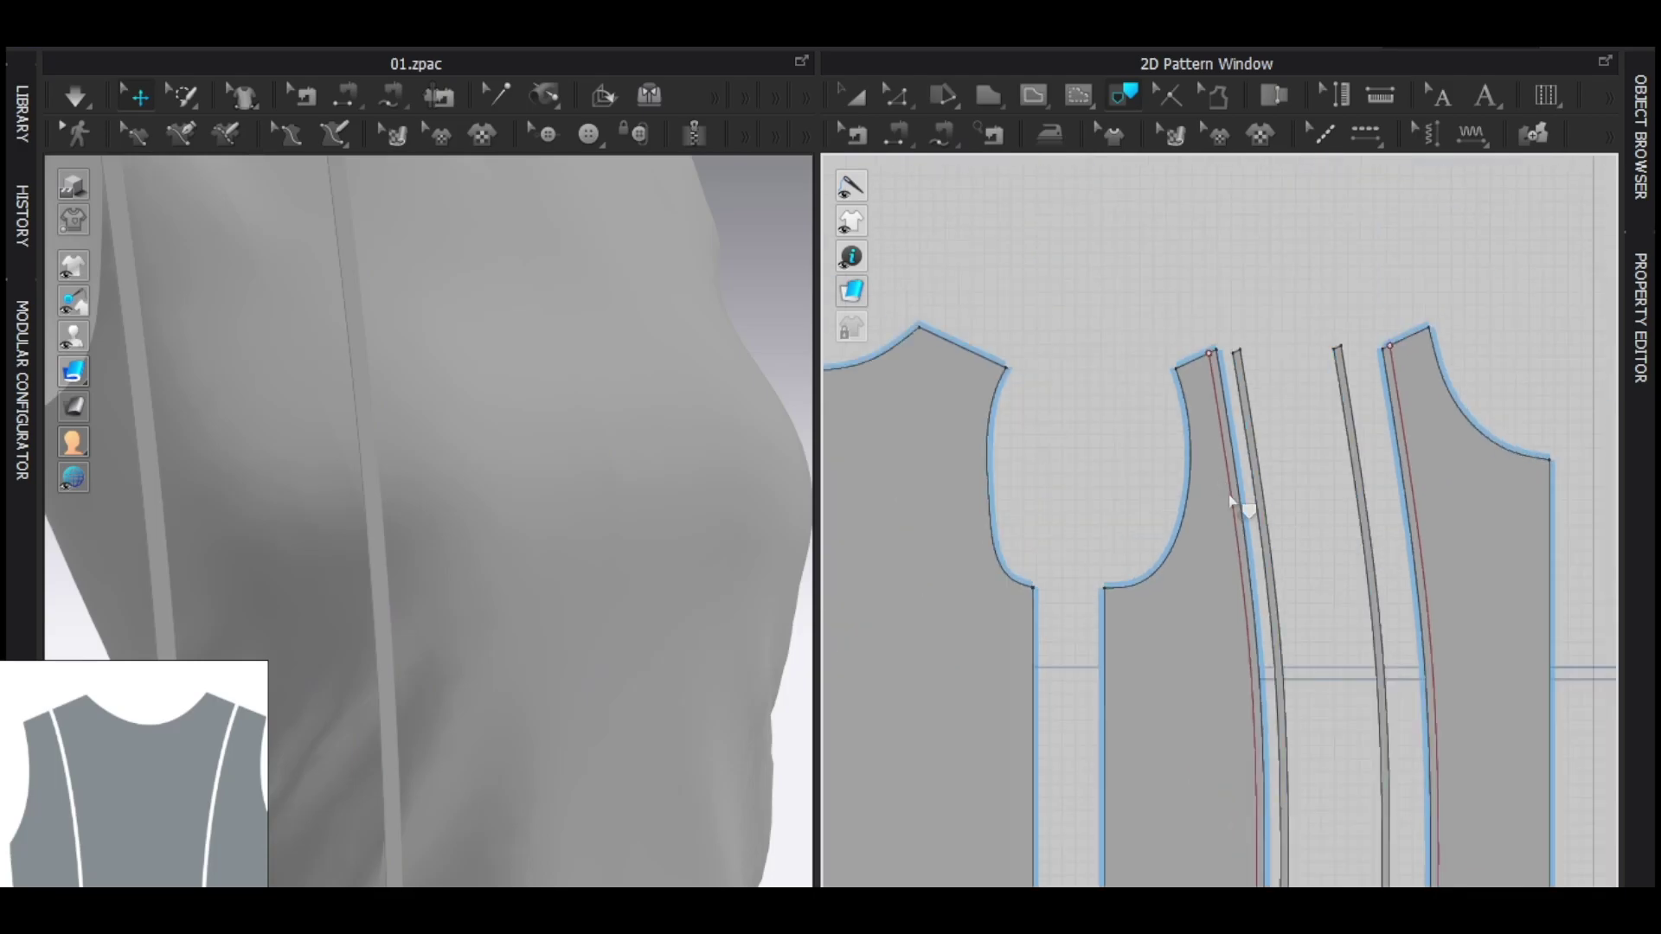
Sew the first strip's long edges to the side front piece's offset internal line and its princess seam edge
scroll(1235, 500, up, 2)
scroll(1298, 484, up, 1)
key(n)
click(1328, 452)
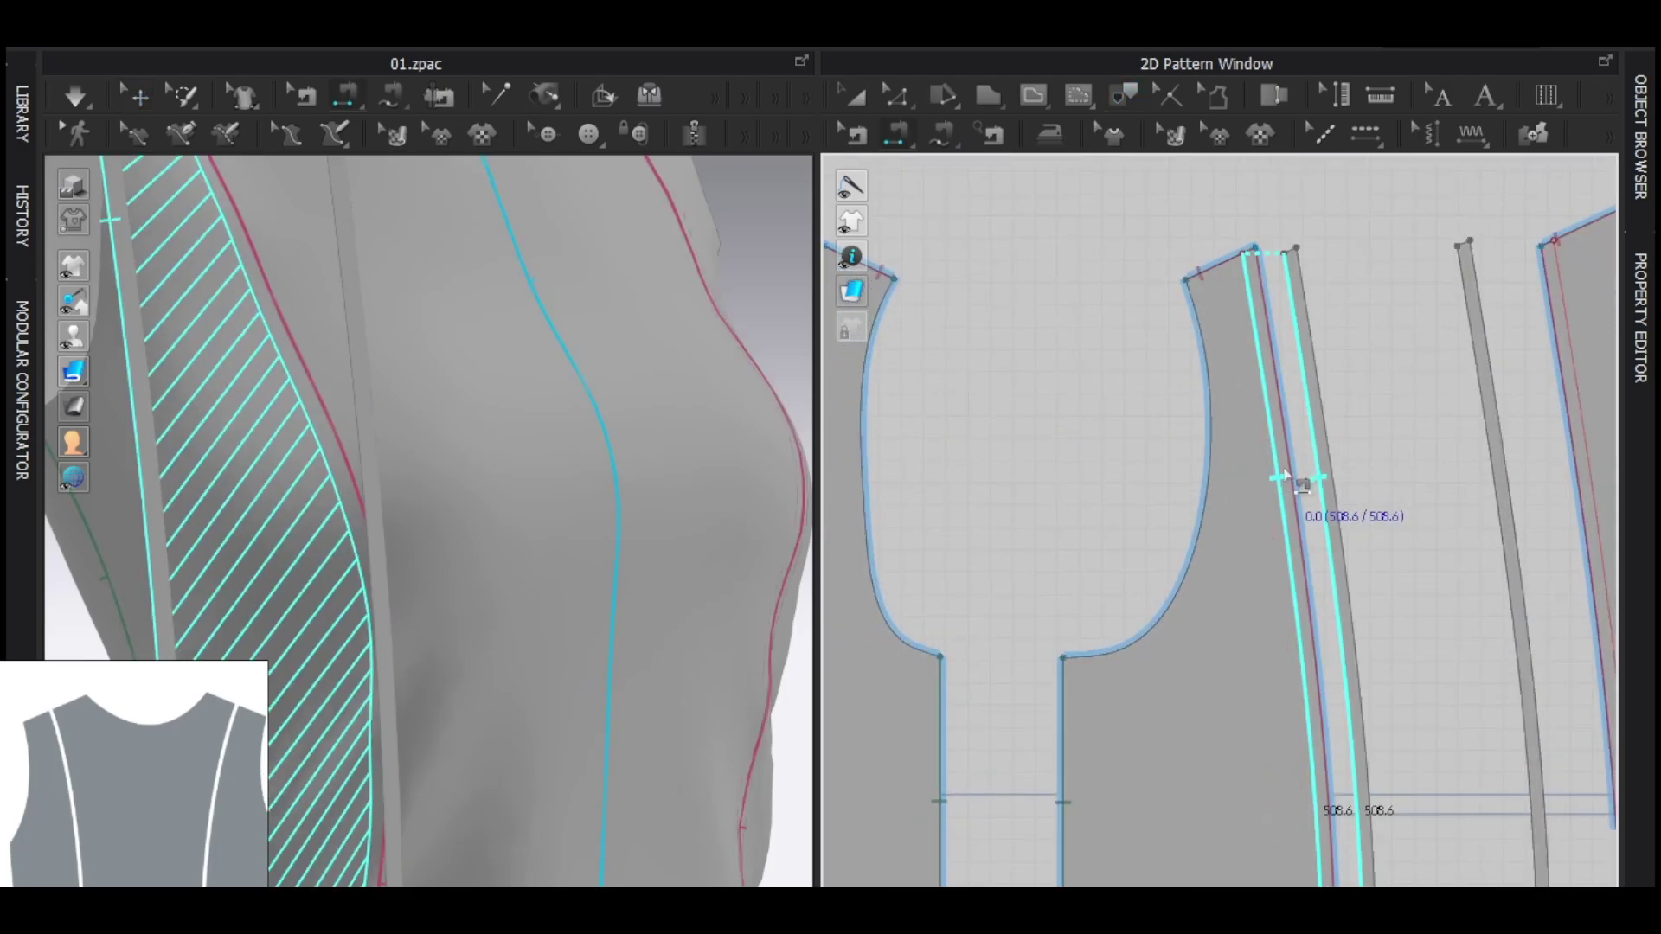
click(1287, 472)
click(1334, 448)
Sew the second strip's long edges to the center front piece's offset internal line and its princess seam edge
middle_drag(1420, 508, 1086, 500)
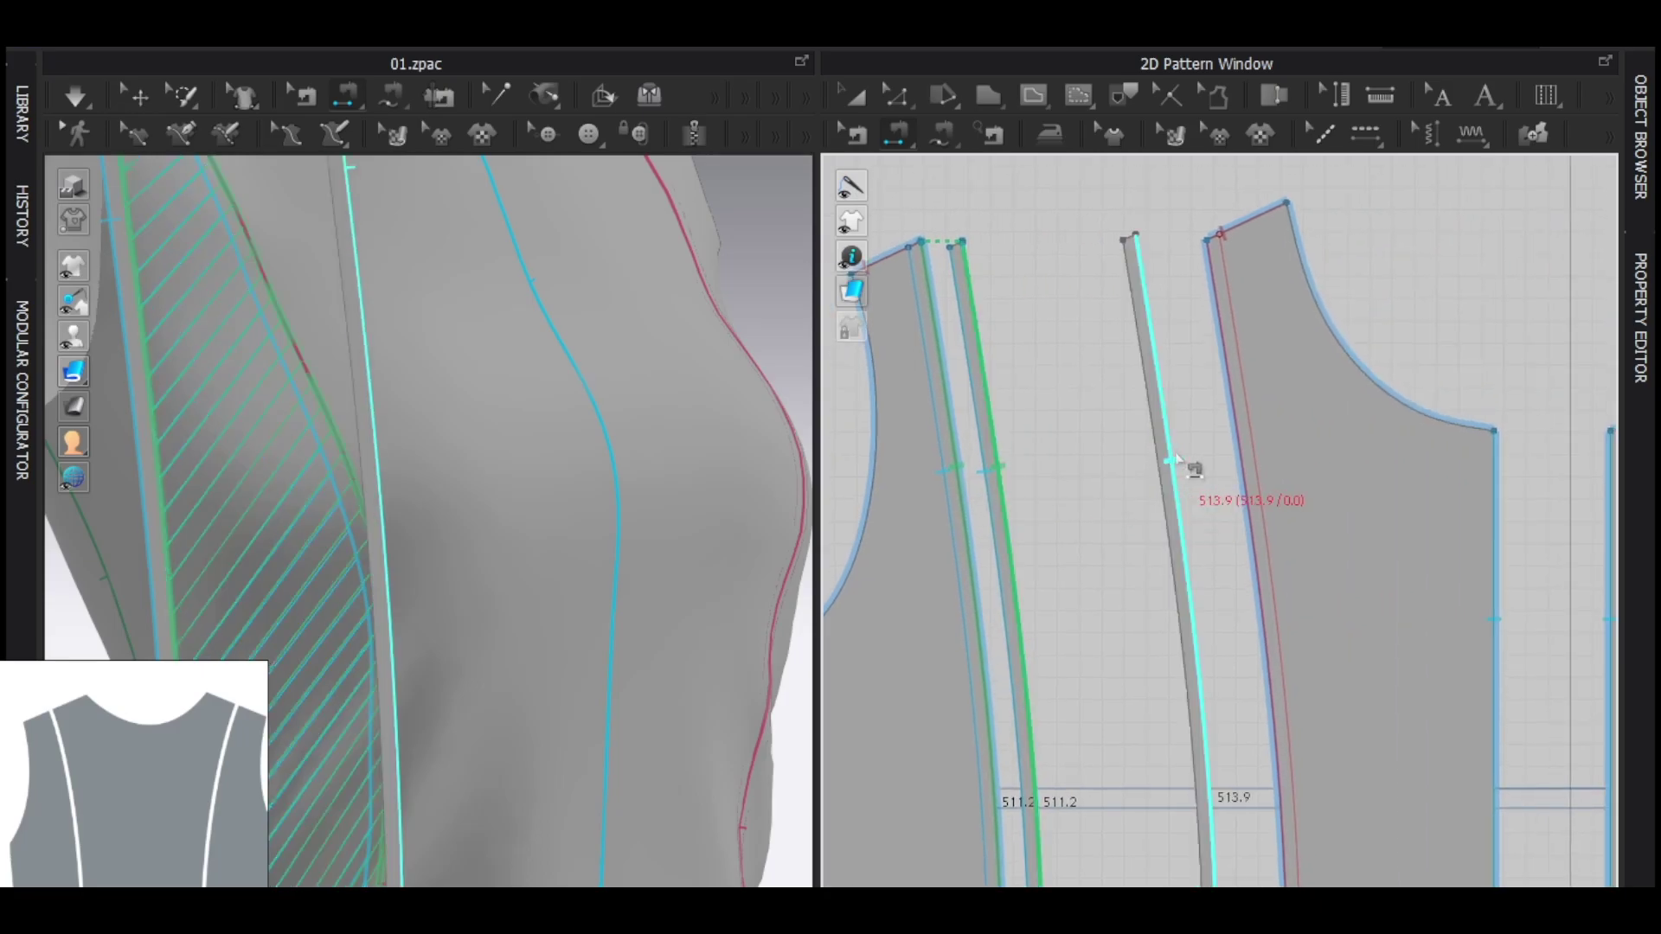
click(1171, 460)
click(1256, 461)
click(1256, 476)
scroll(1211, 485, down, 3)
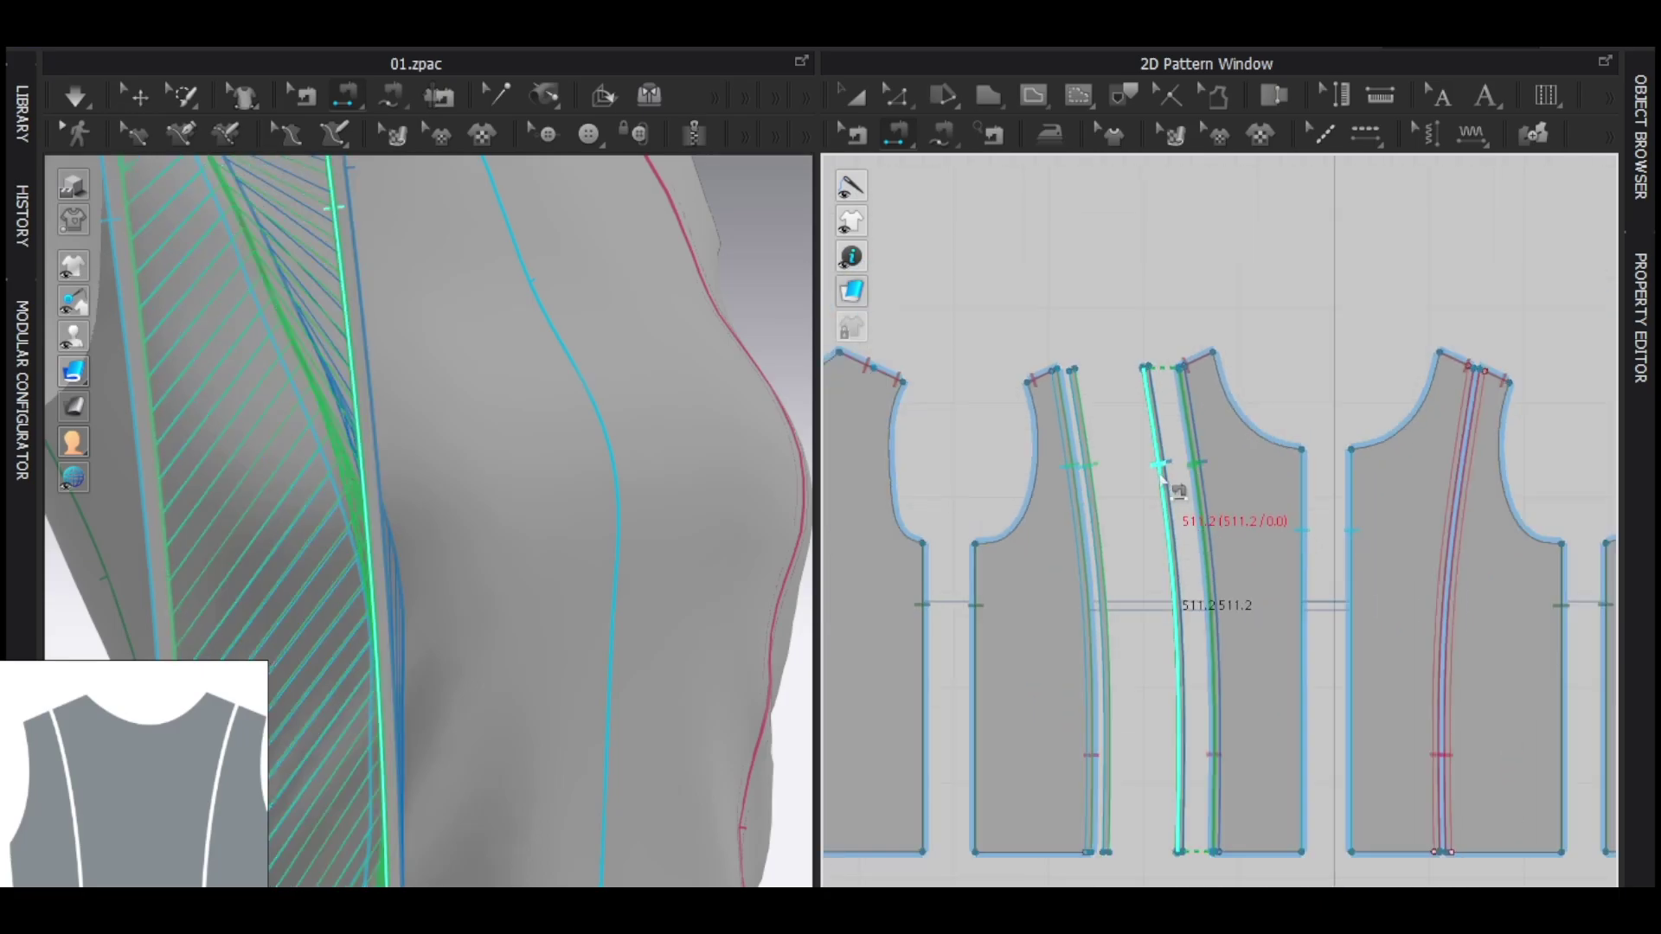
Select both strip patterns and superimpose them under the front pieces in the 3D garment
key(a)
click(1161, 463)
shift+click(1086, 458)
scroll(490, 419, down, 5)
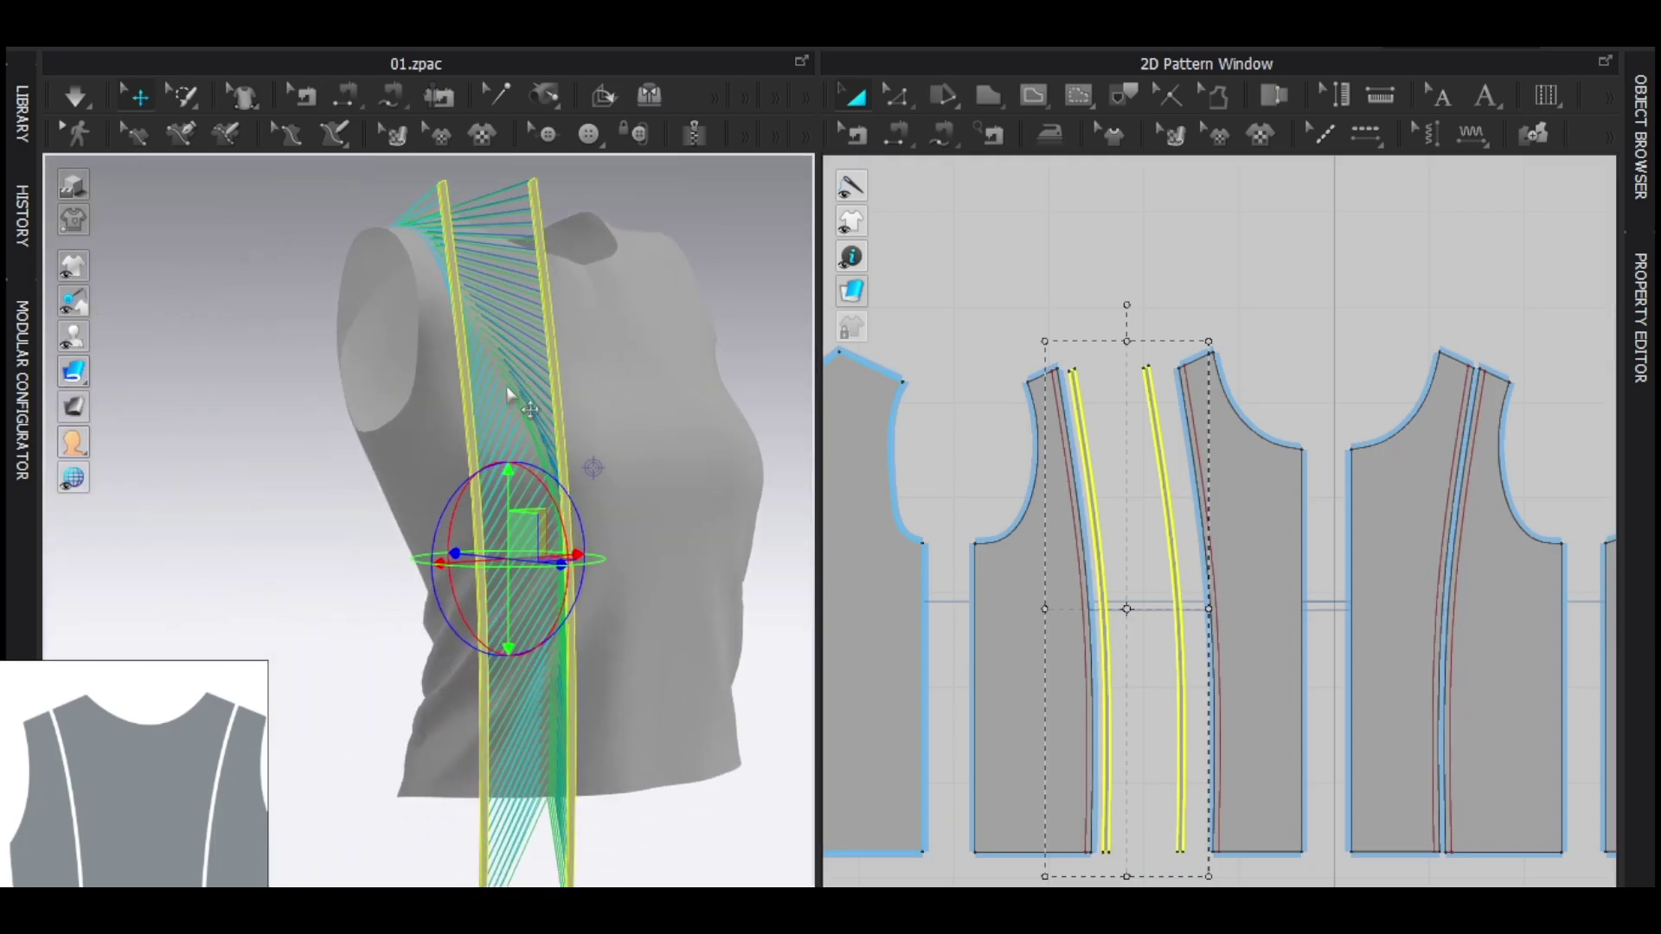
right_drag(512, 394, 591, 452)
right_click(508, 529)
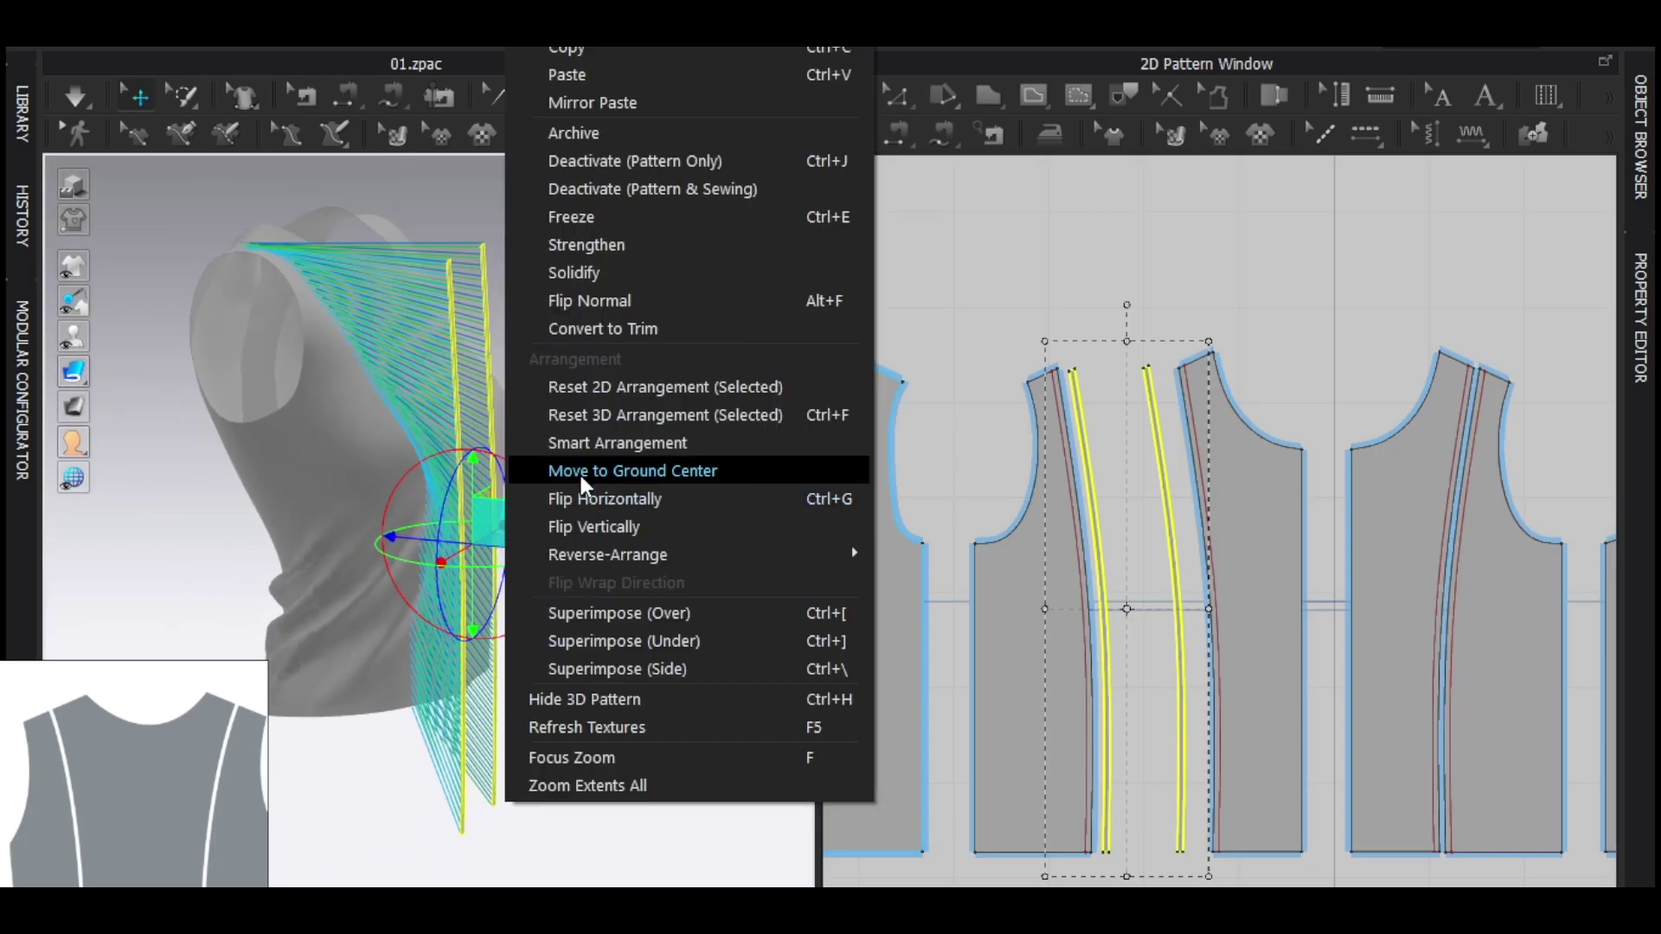
click(640, 649)
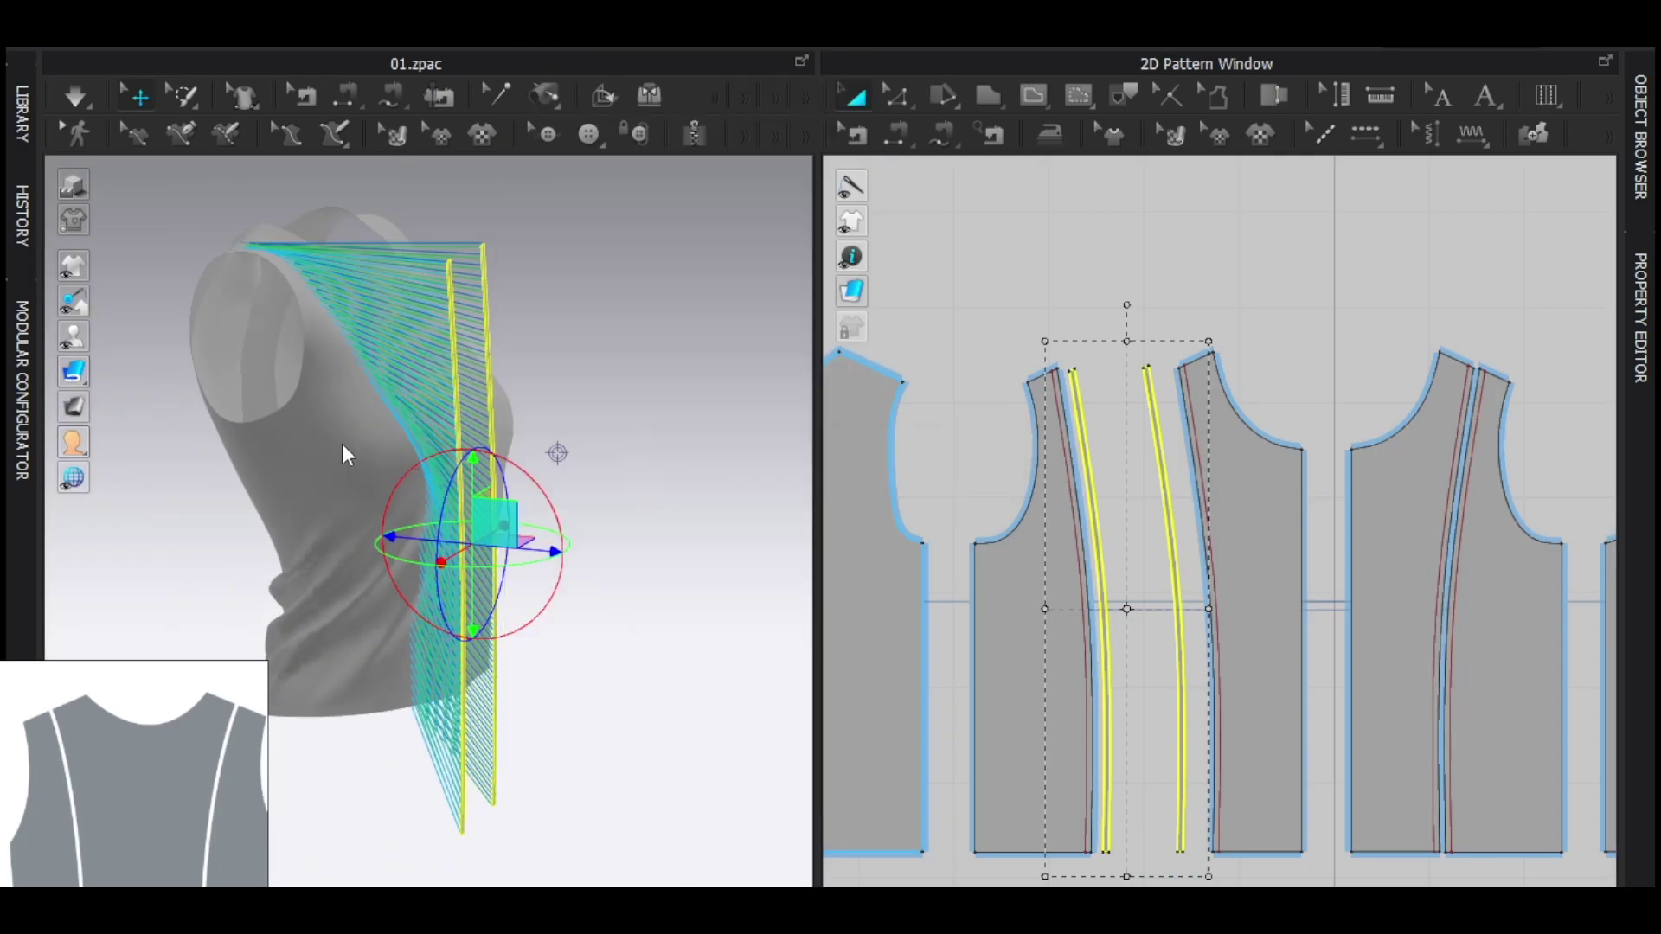
Hide both back pieces of the top in the 3D garment view
right_drag(363, 476, 527, 497)
middle_drag(186, 502, 512, 501)
scroll(513, 501, up, 3)
right_drag(513, 500, 485, 527)
scroll(603, 498, up, 1)
scroll(612, 517, down, 3)
right_drag(611, 517, 578, 450)
right_drag(632, 578, 406, 485)
click(563, 350)
shift+click(435, 361)
key(shift+q)
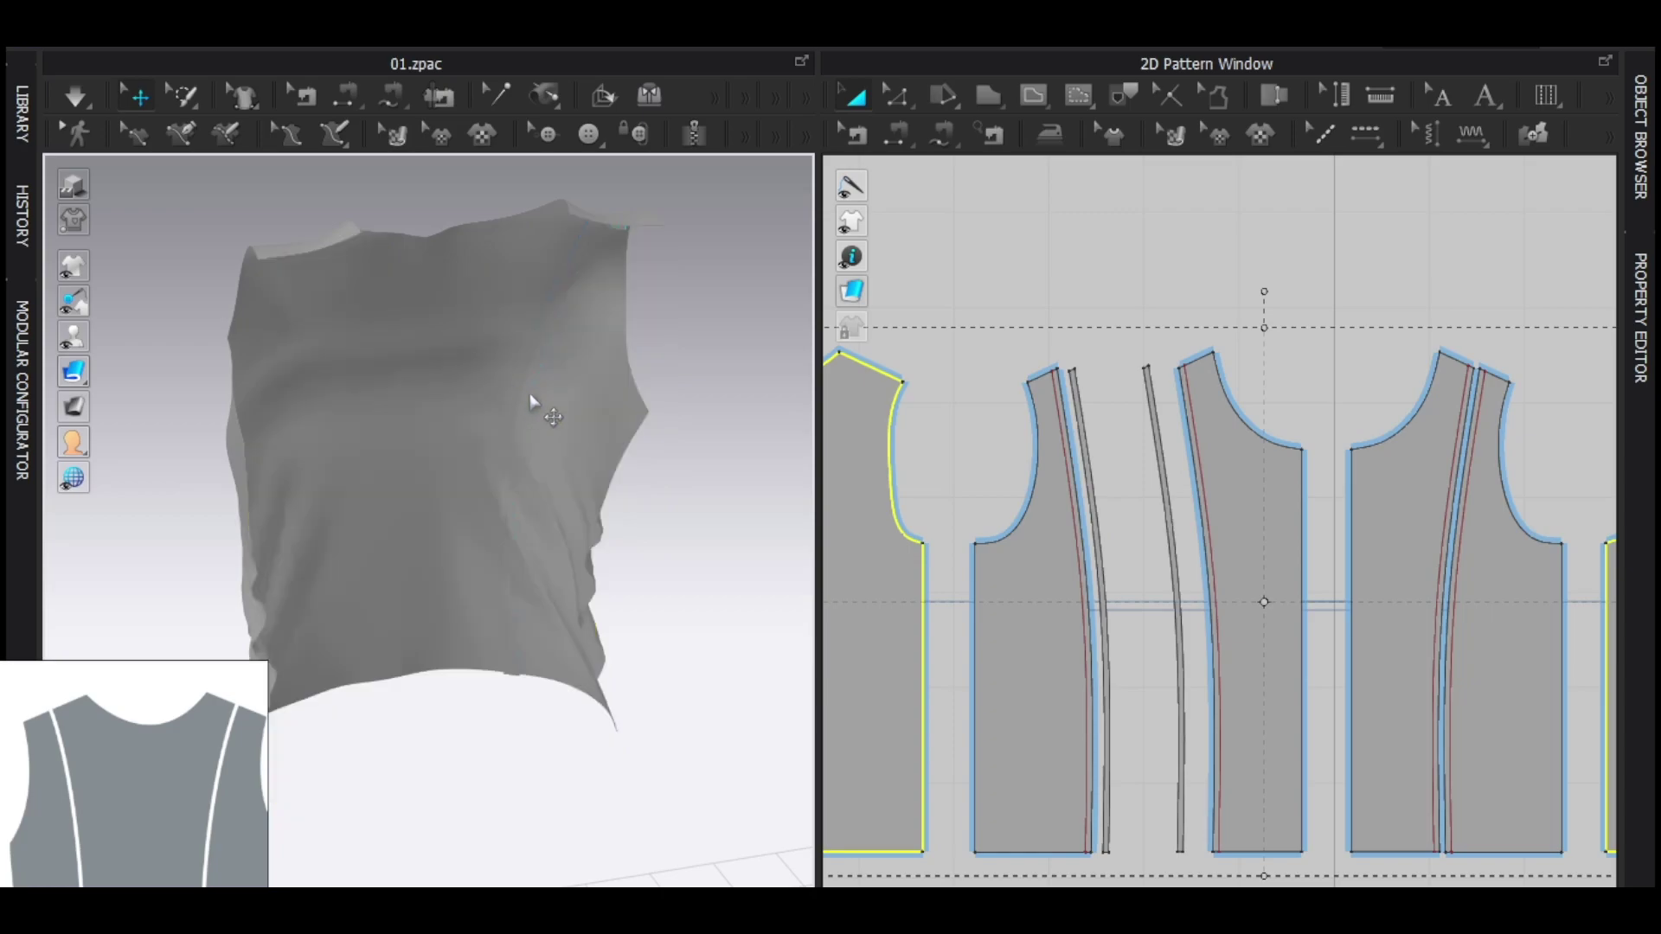
Create linked mirrored copies of both strip patterns beside the back piece and superimpose them under the opposite front in the 3D garment
right_drag(529, 396, 475, 553)
scroll(475, 553, up, 3)
middle_drag(562, 458, 497, 569)
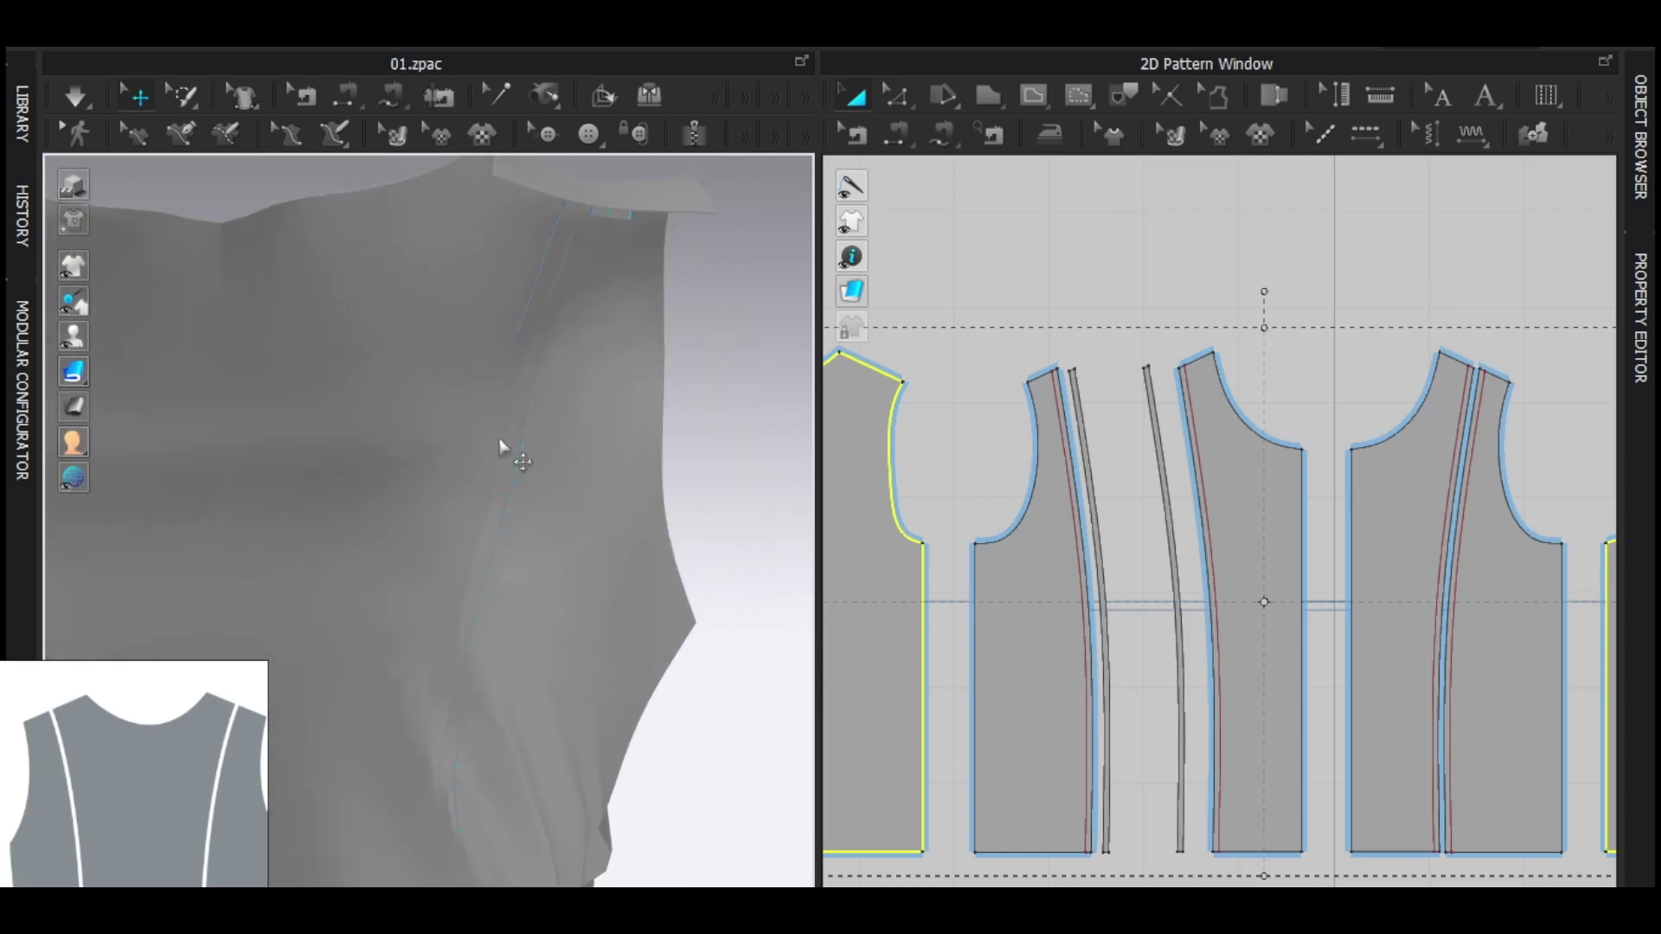
click(496, 419)
shift+click(494, 529)
scroll(385, 456, down, 3)
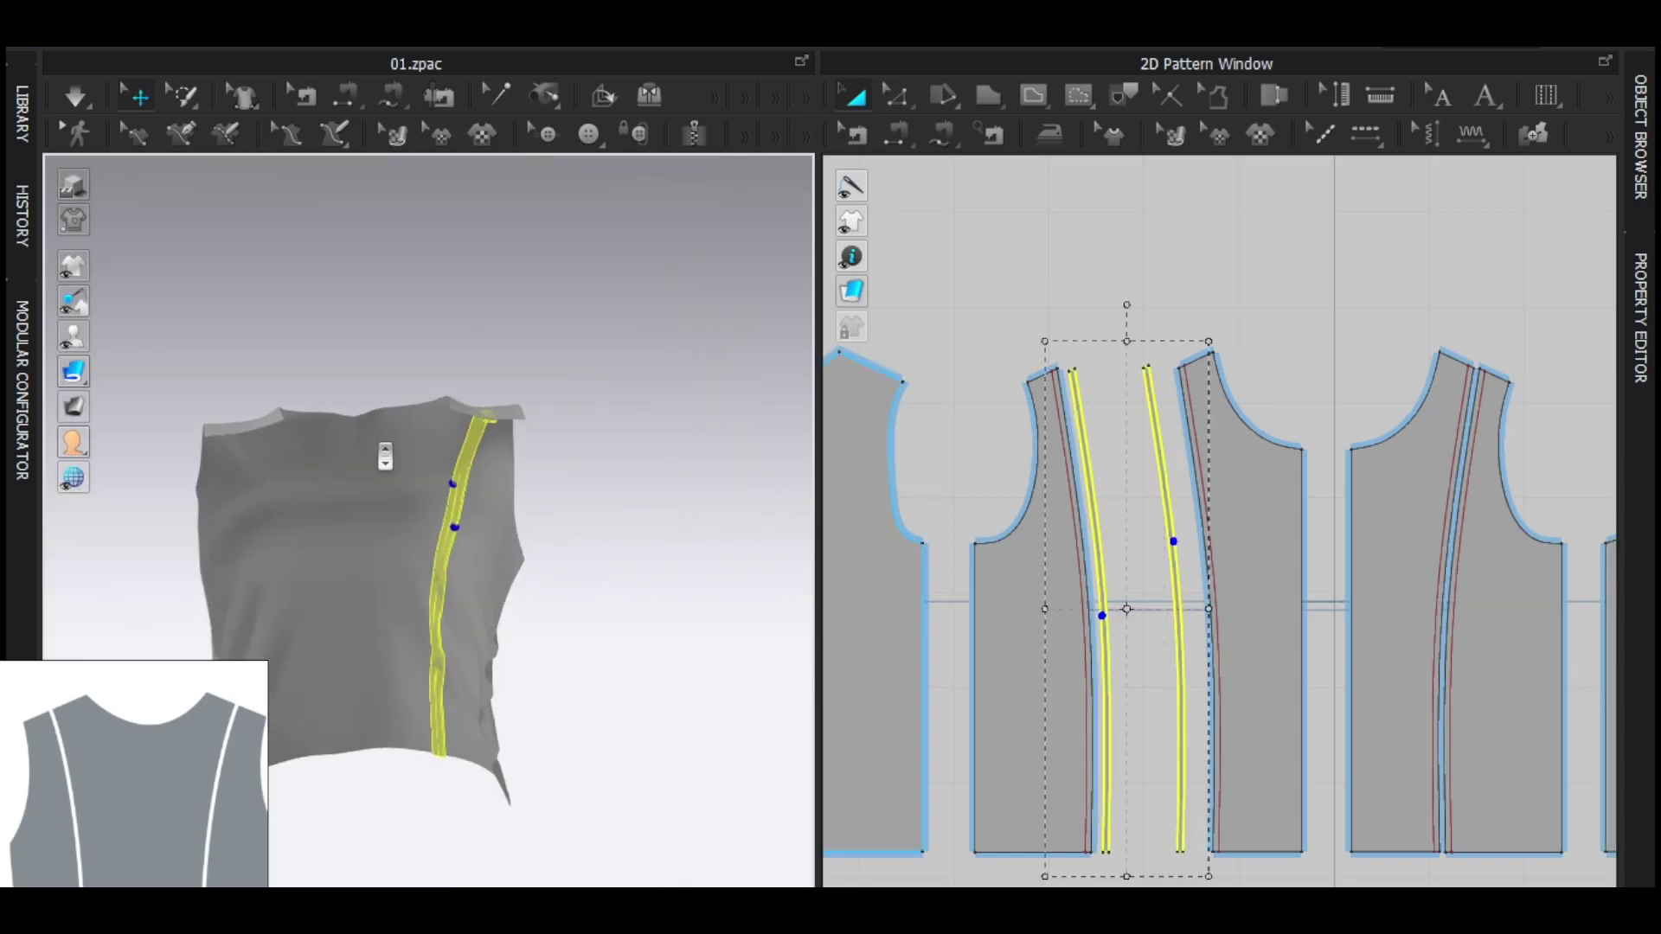
scroll(1179, 568, down, 5)
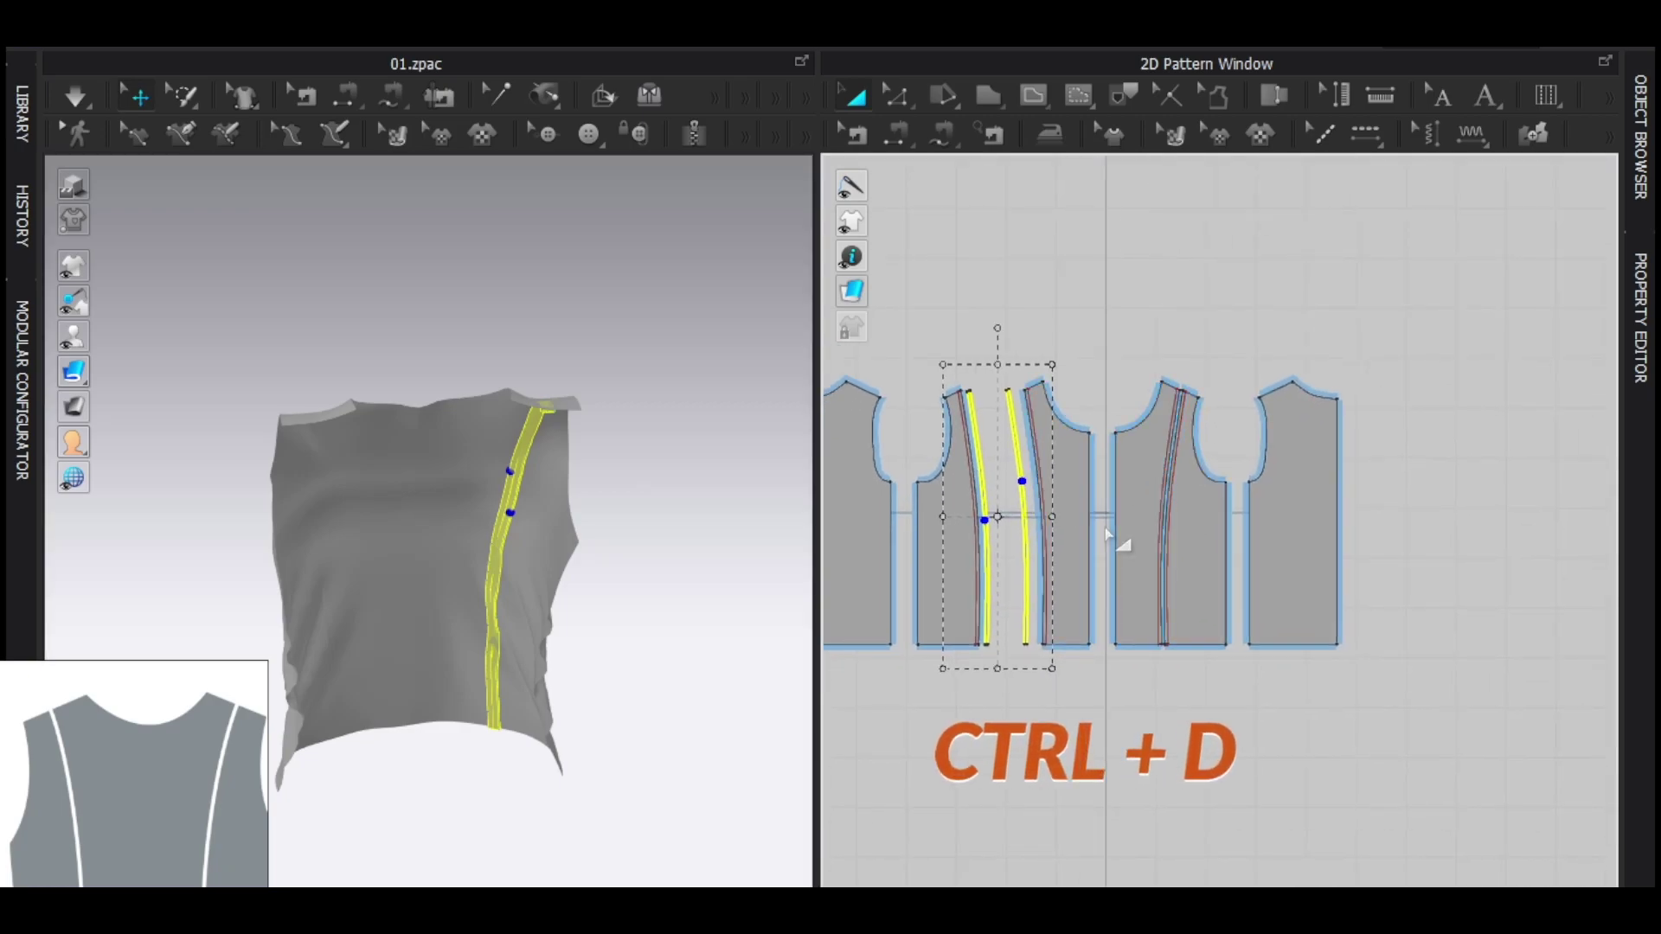
key(ctrl+d)
click(1395, 541)
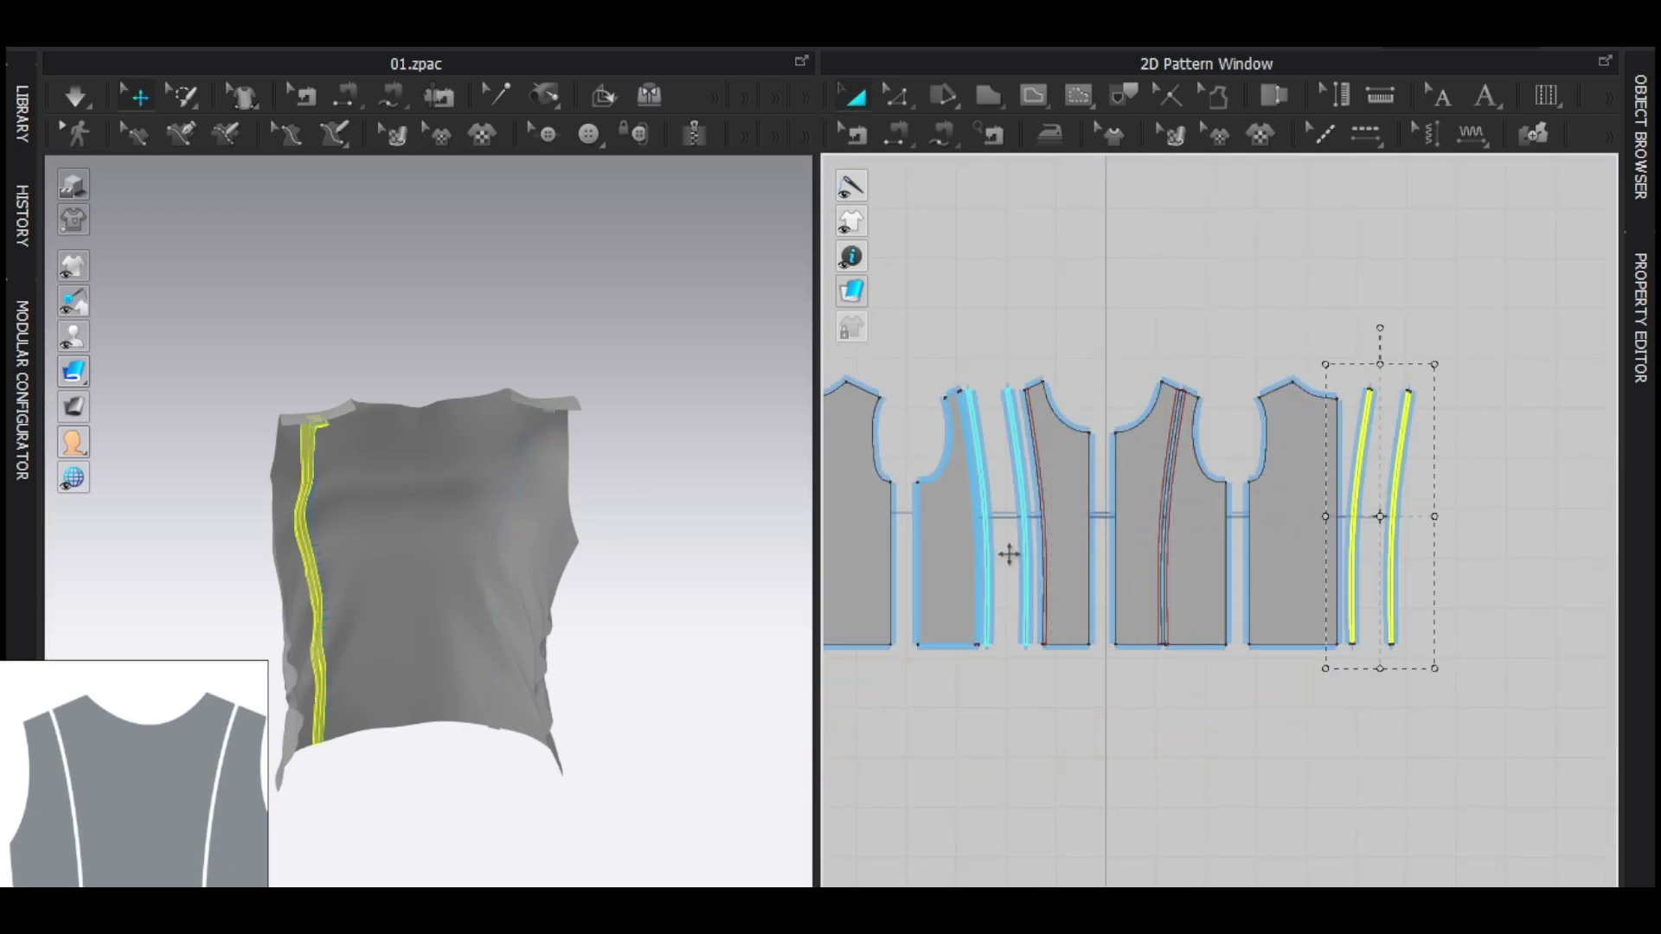
right_click(309, 553)
click(398, 642)
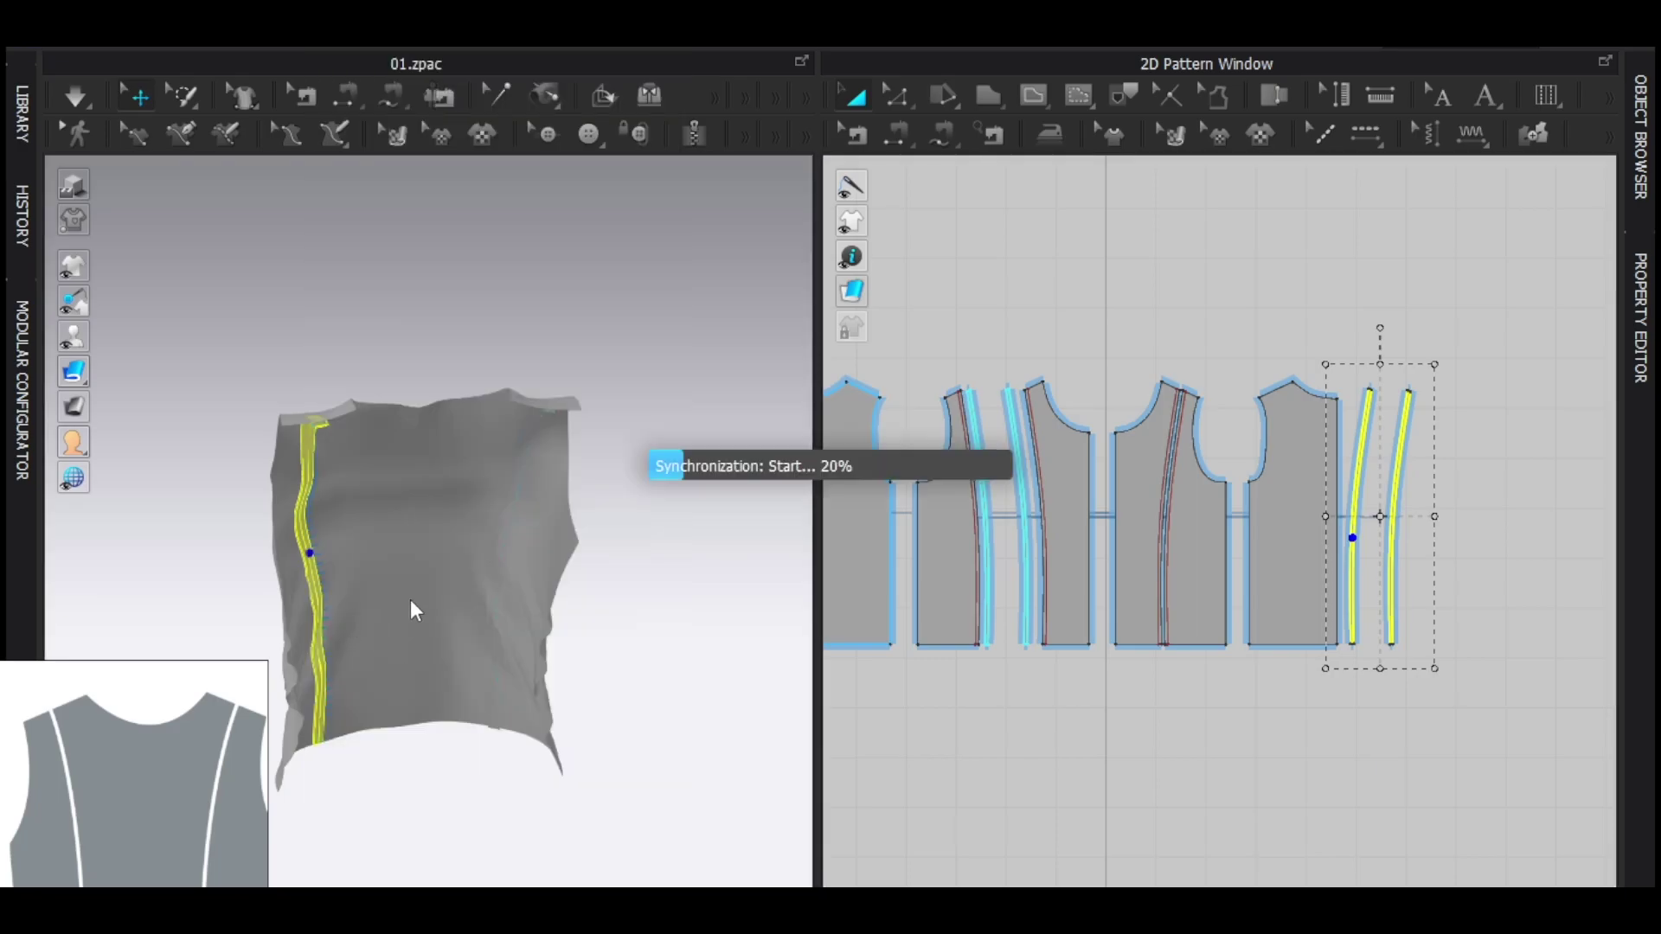
Examine the mirrored strips' placement and their sewing lines along the princess seam and shoulder from inside the 3D garment
scroll(471, 582, up, 8)
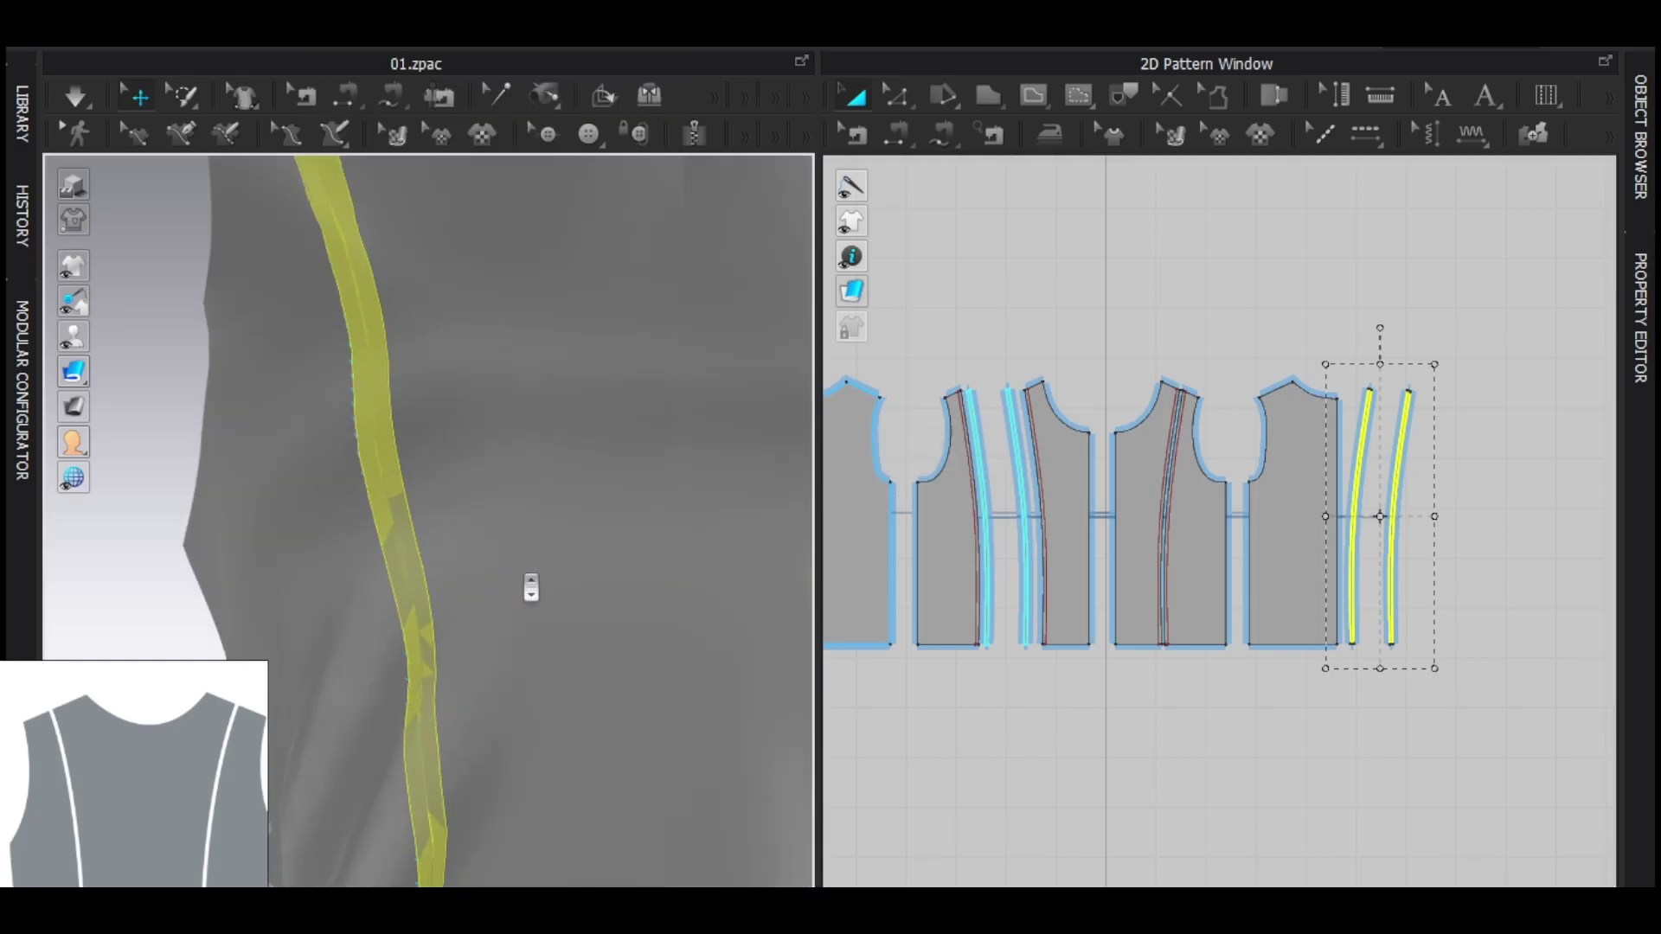
scroll(524, 610, up, 2)
scroll(523, 610, down, 3)
right_drag(523, 610, 519, 649)
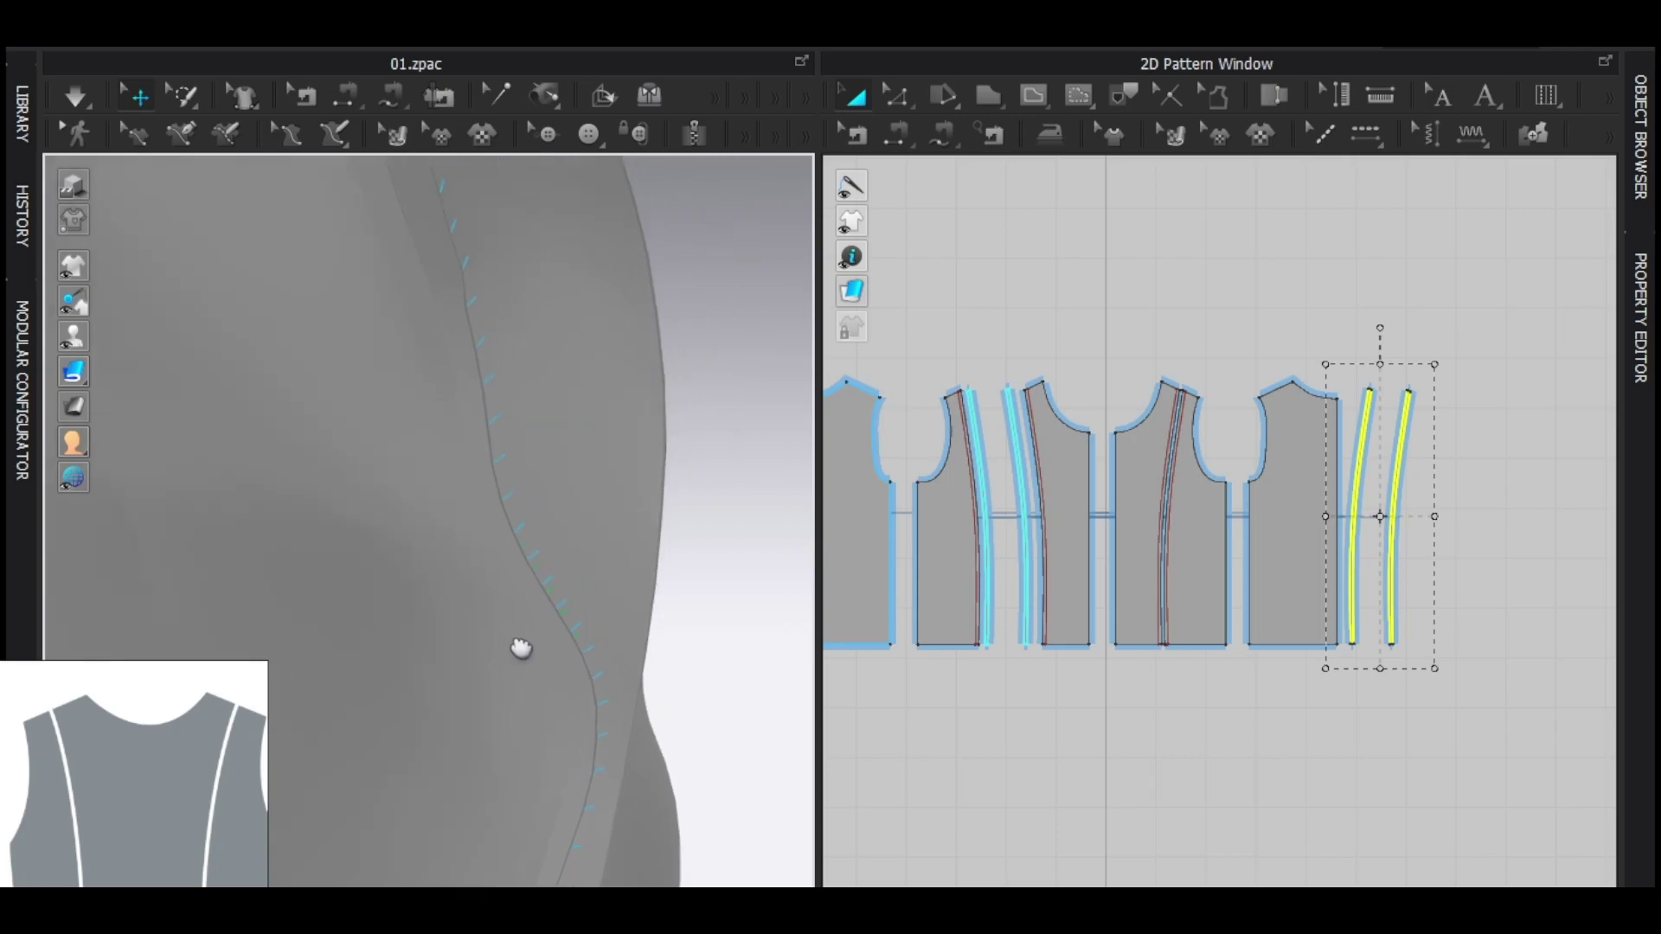
key(b)
right_drag(530, 560, 659, 592)
right_drag(560, 542, 571, 420)
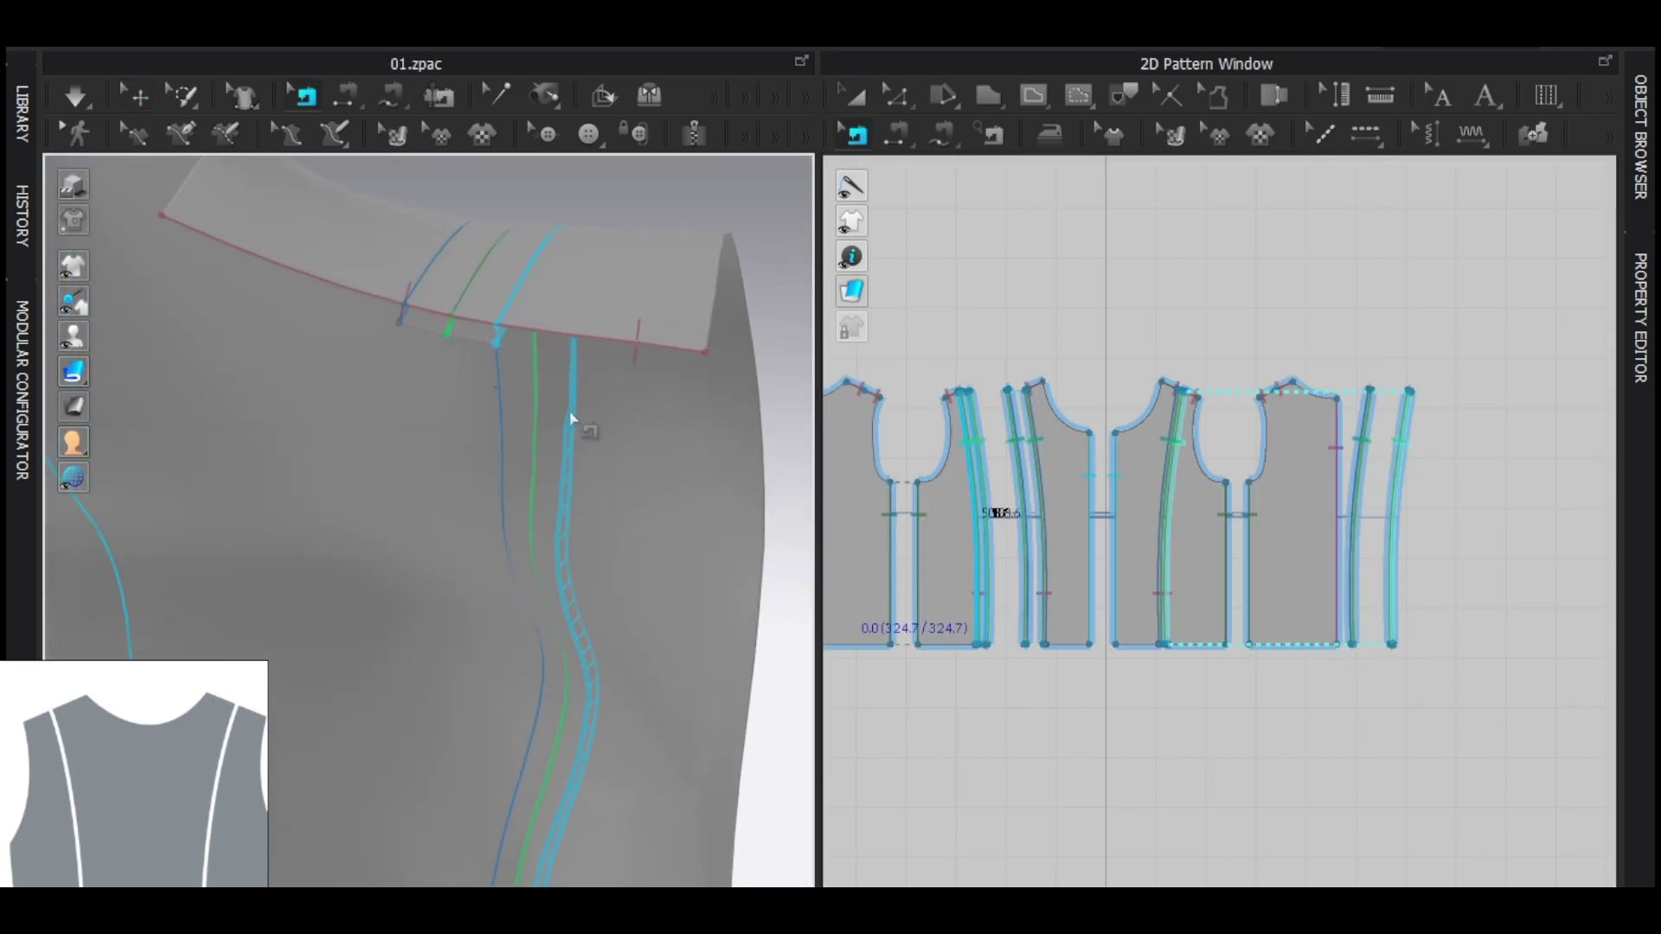
right_drag(563, 516, 577, 392)
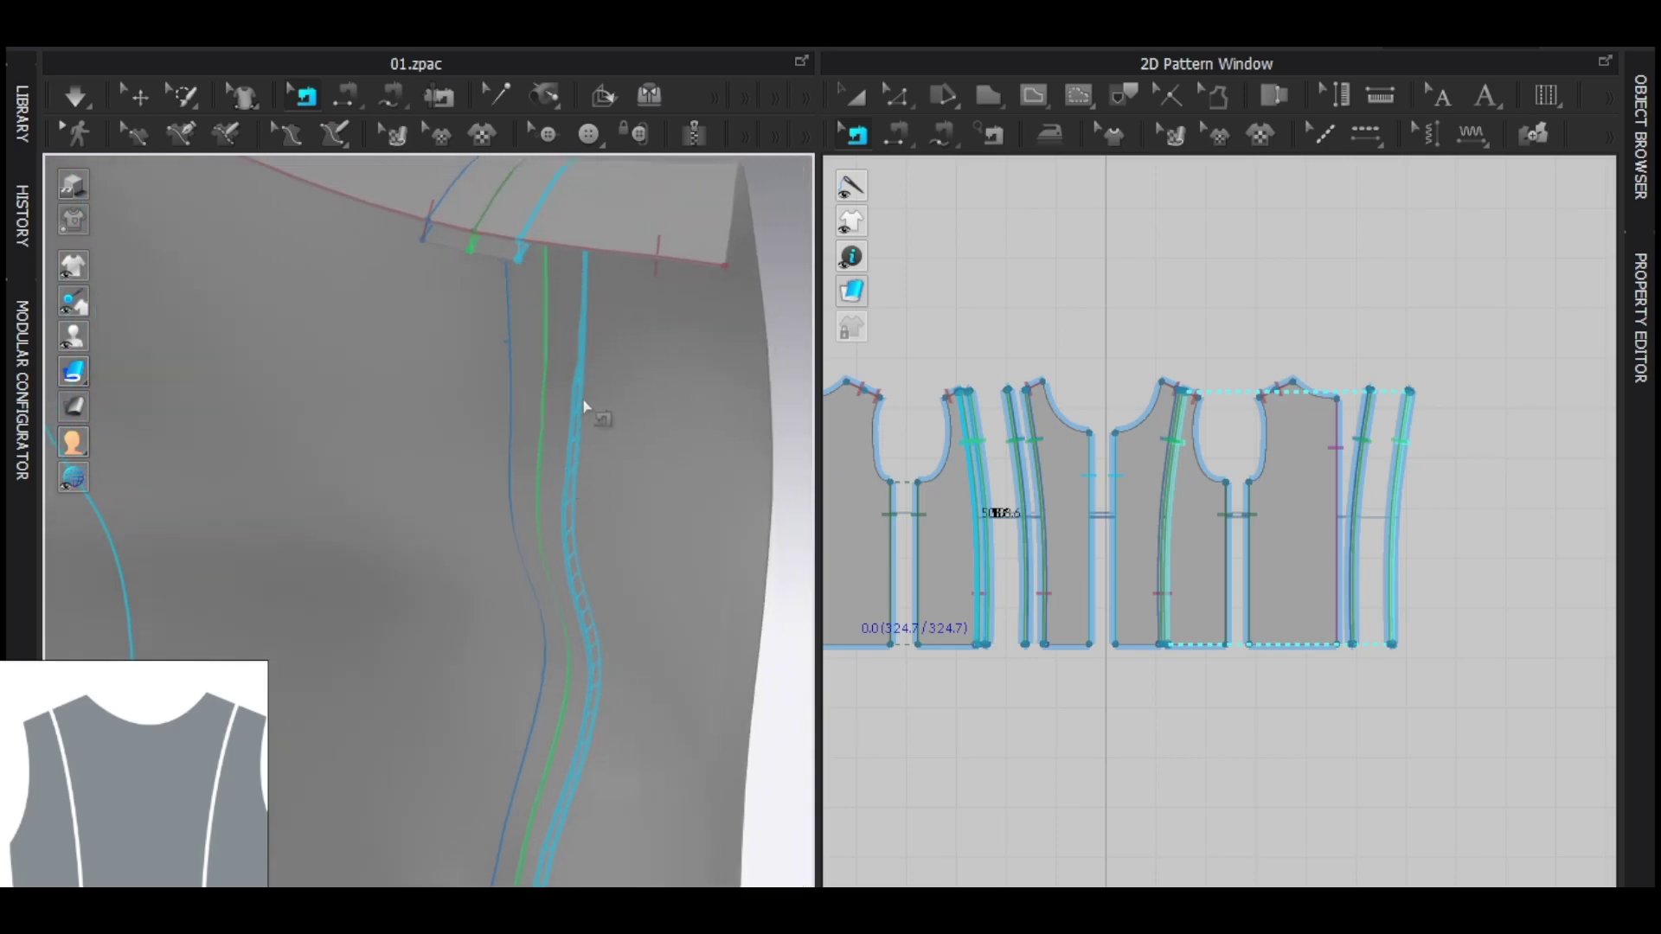
right_drag(701, 464, 308, 360)
Run the simulation to settle the garment with the added strips, and stop it
key(q)
key(space)
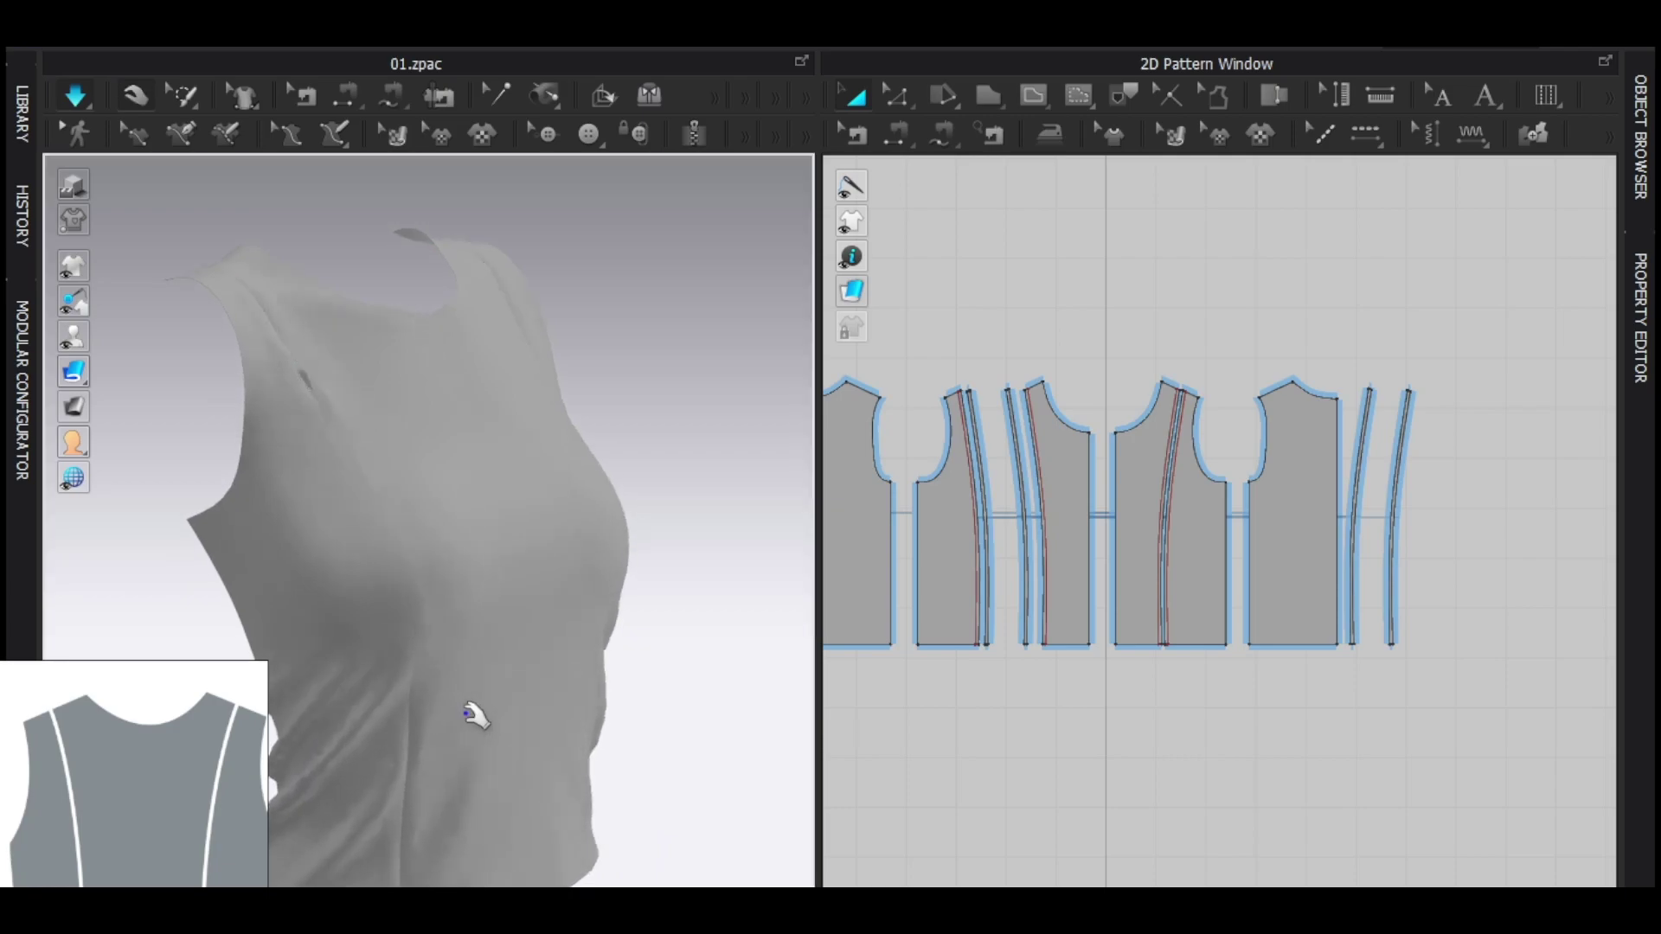
key(space)
Select the two original strips to check their position under the shoulder, and simulate again to settle them beneath the front pieces
scroll(539, 495, up, 2)
right_drag(360, 400, 657, 464)
click(696, 345)
right_drag(707, 372, 705, 496)
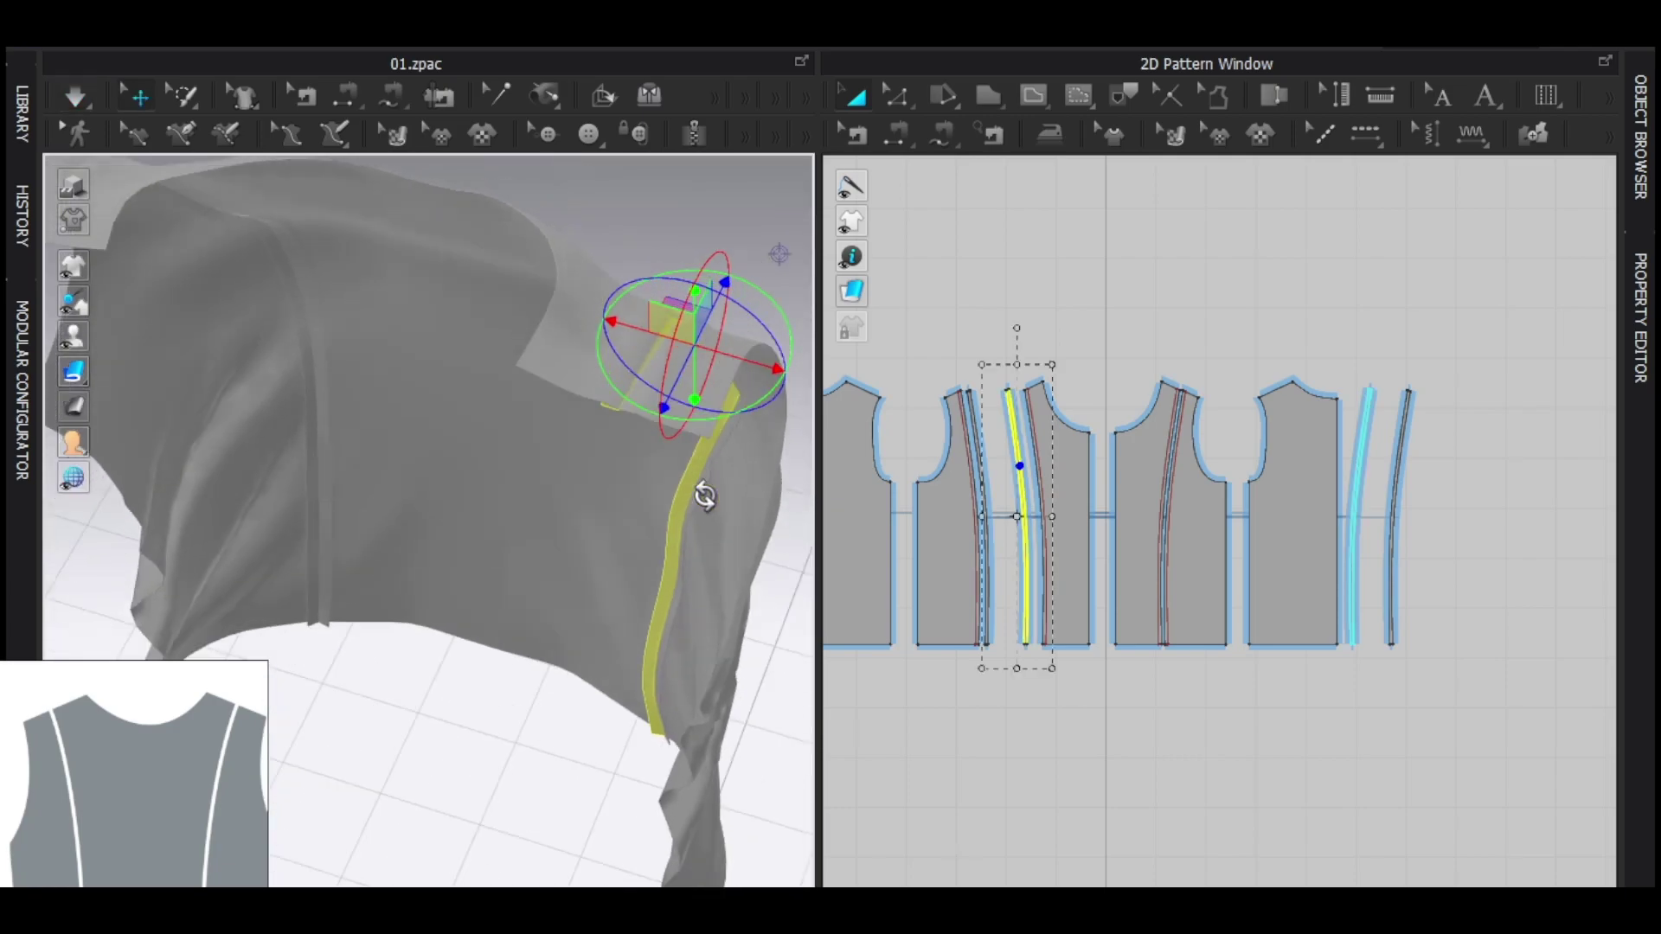
right_drag(709, 434, 744, 372)
scroll(983, 452, up, 3)
shift+click(975, 452)
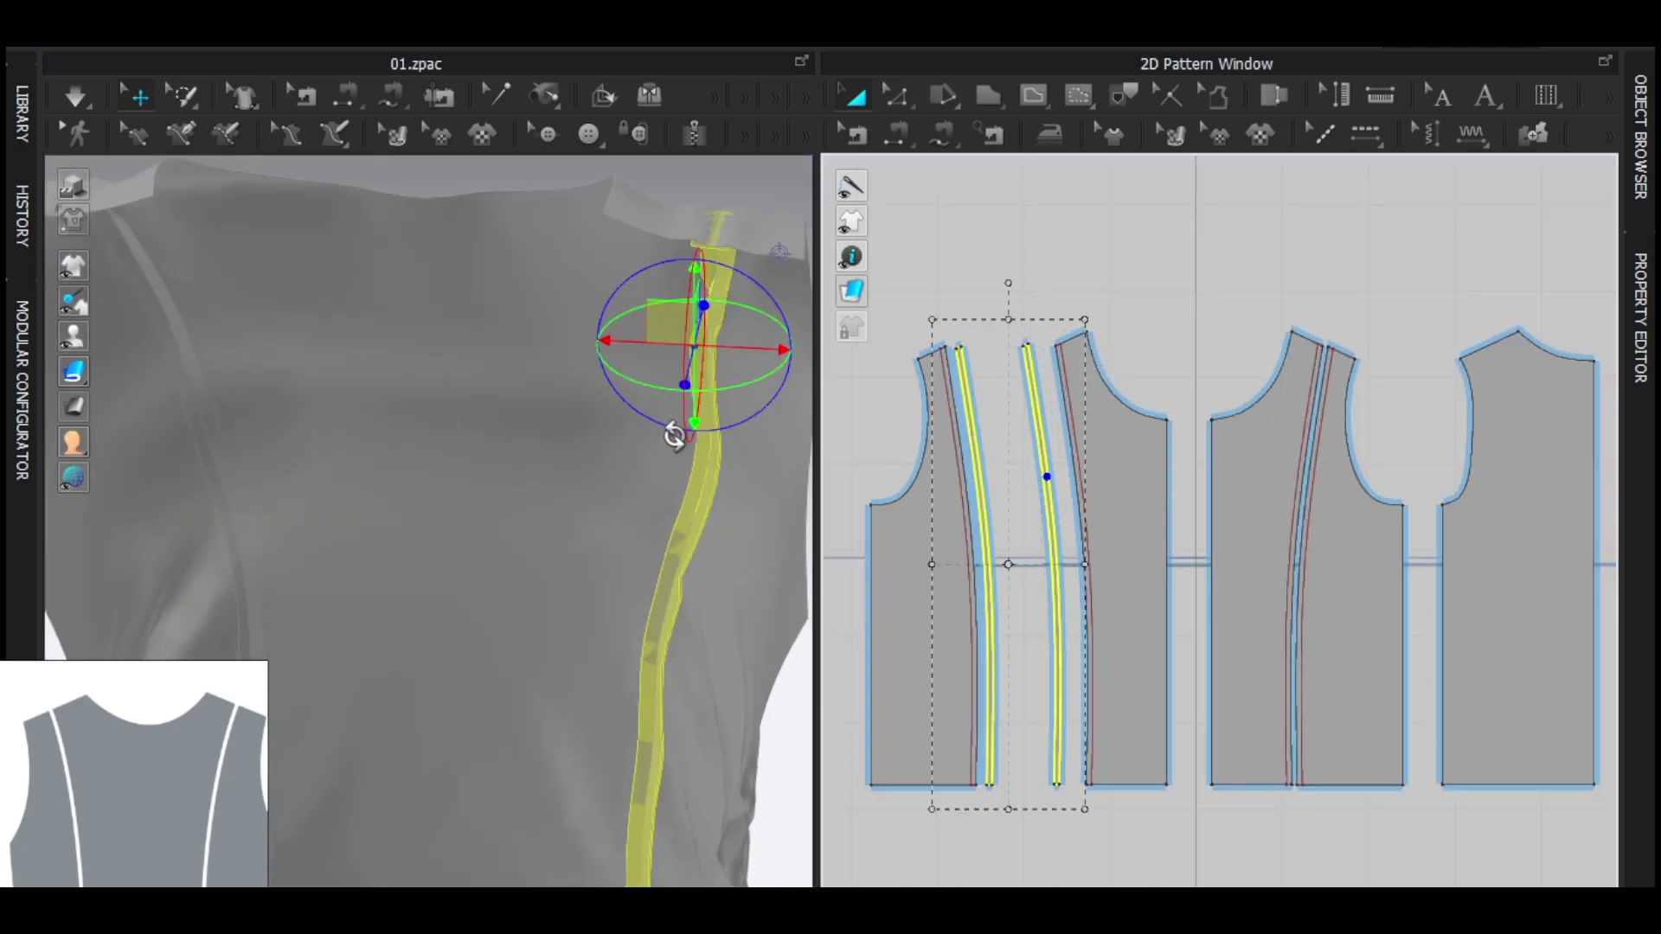
right_drag(674, 433, 696, 435)
right_drag(693, 574, 582, 456)
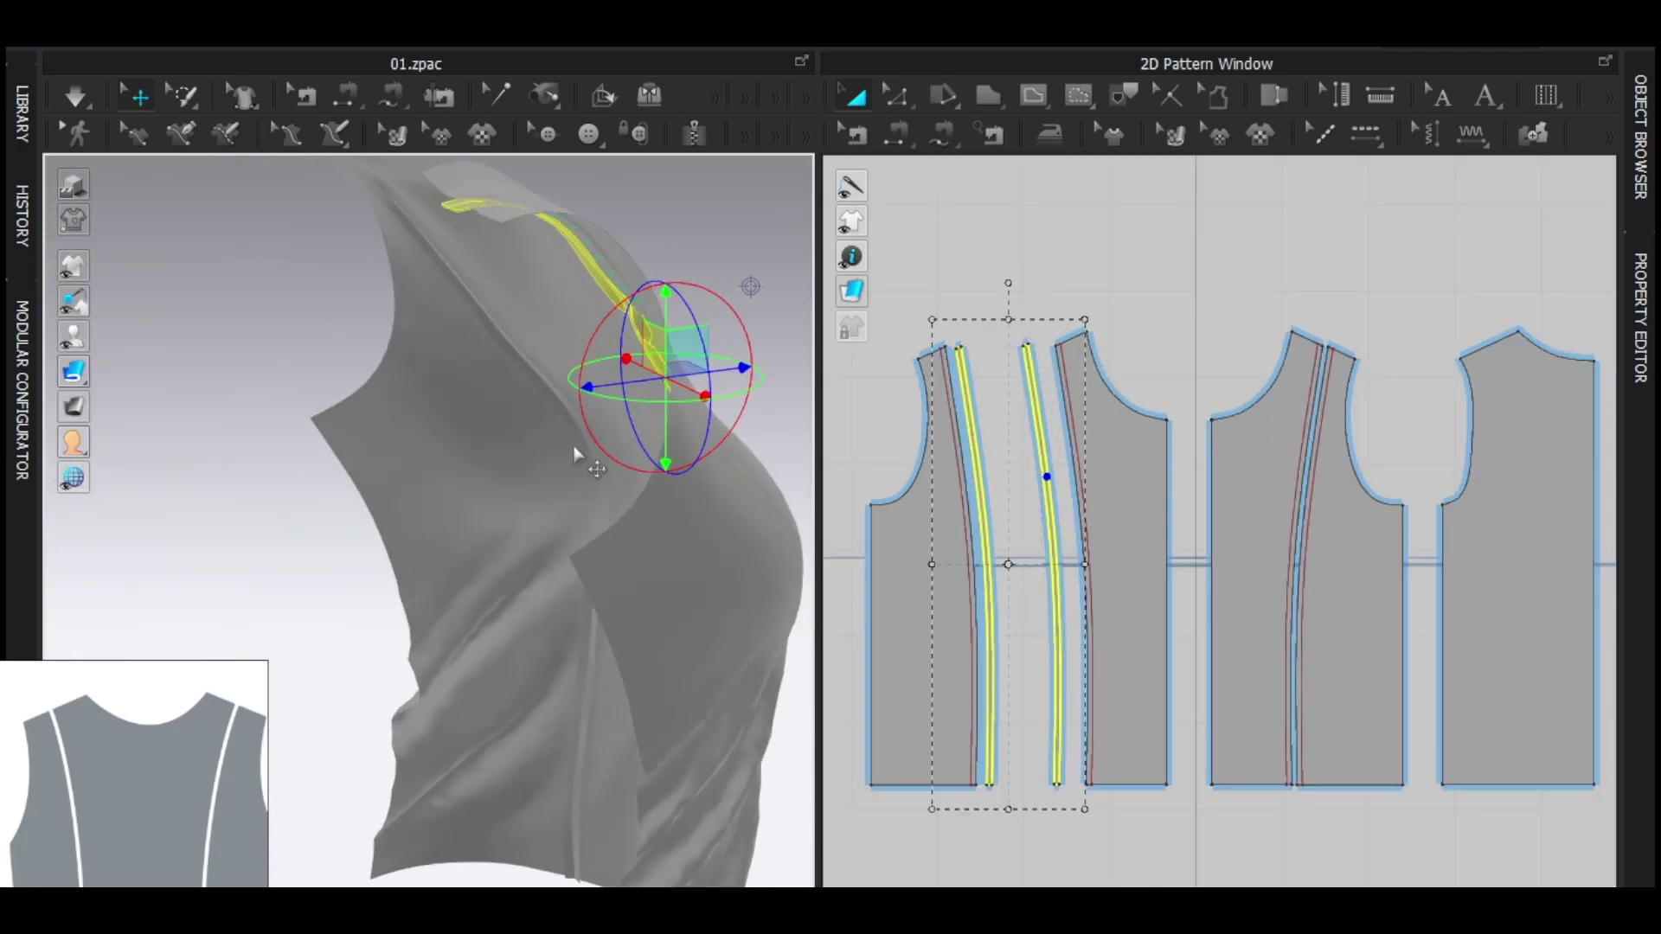
key(space)
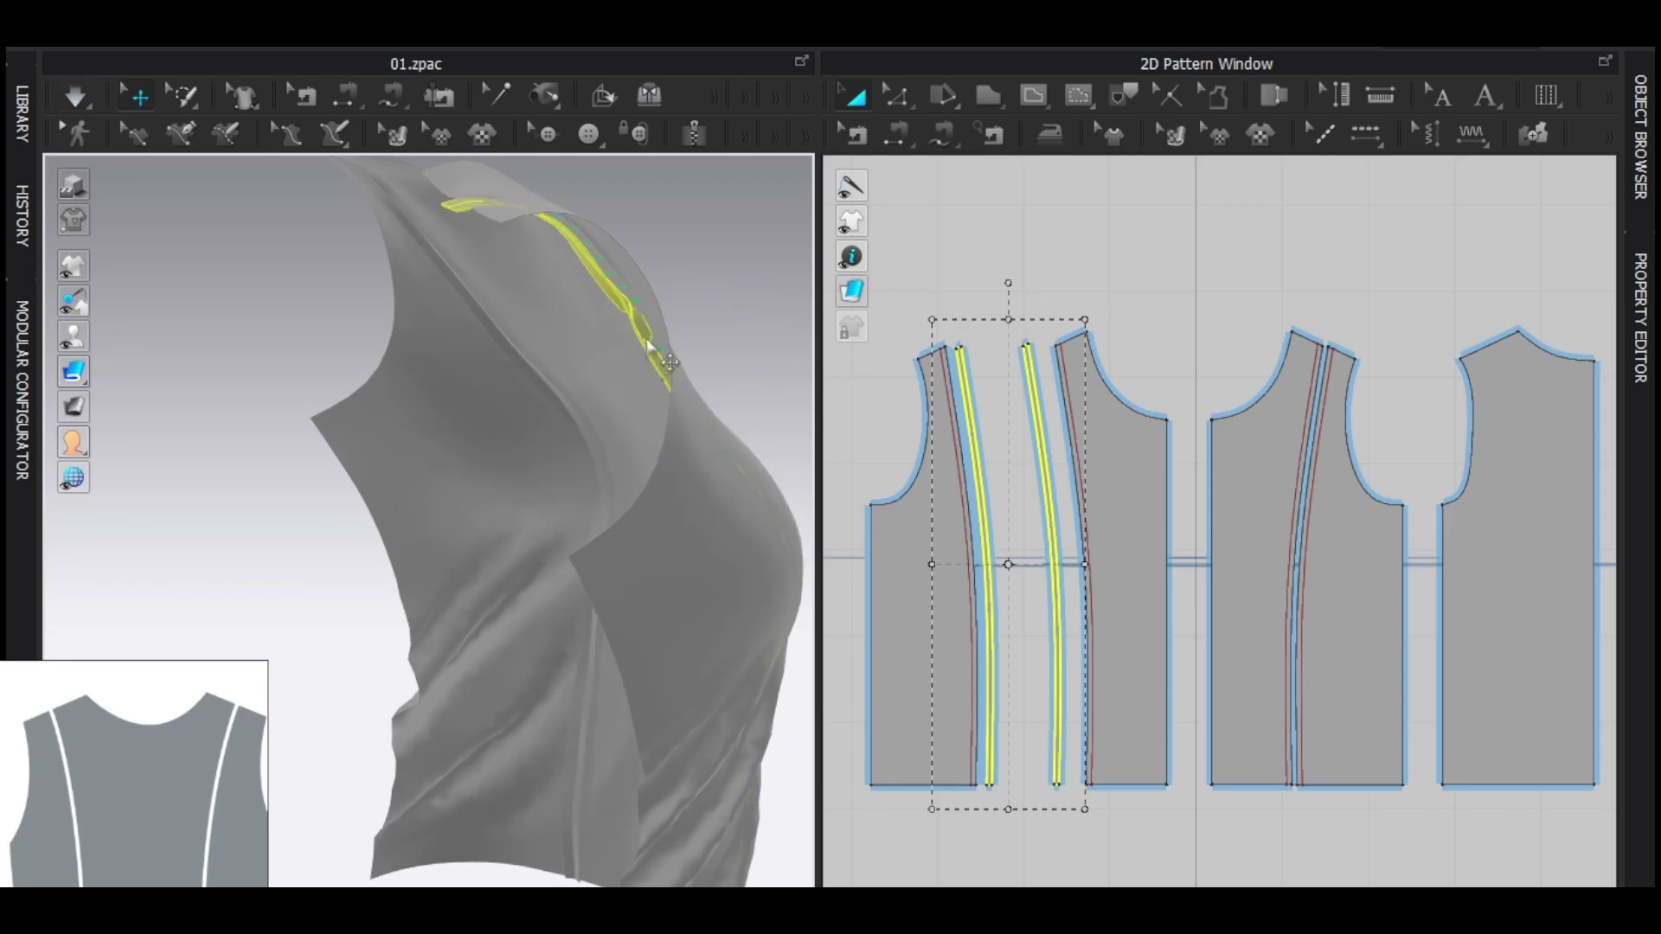
right_drag(690, 433, 330, 538)
click(330, 537)
middle_drag(655, 531, 478, 531)
key(space)
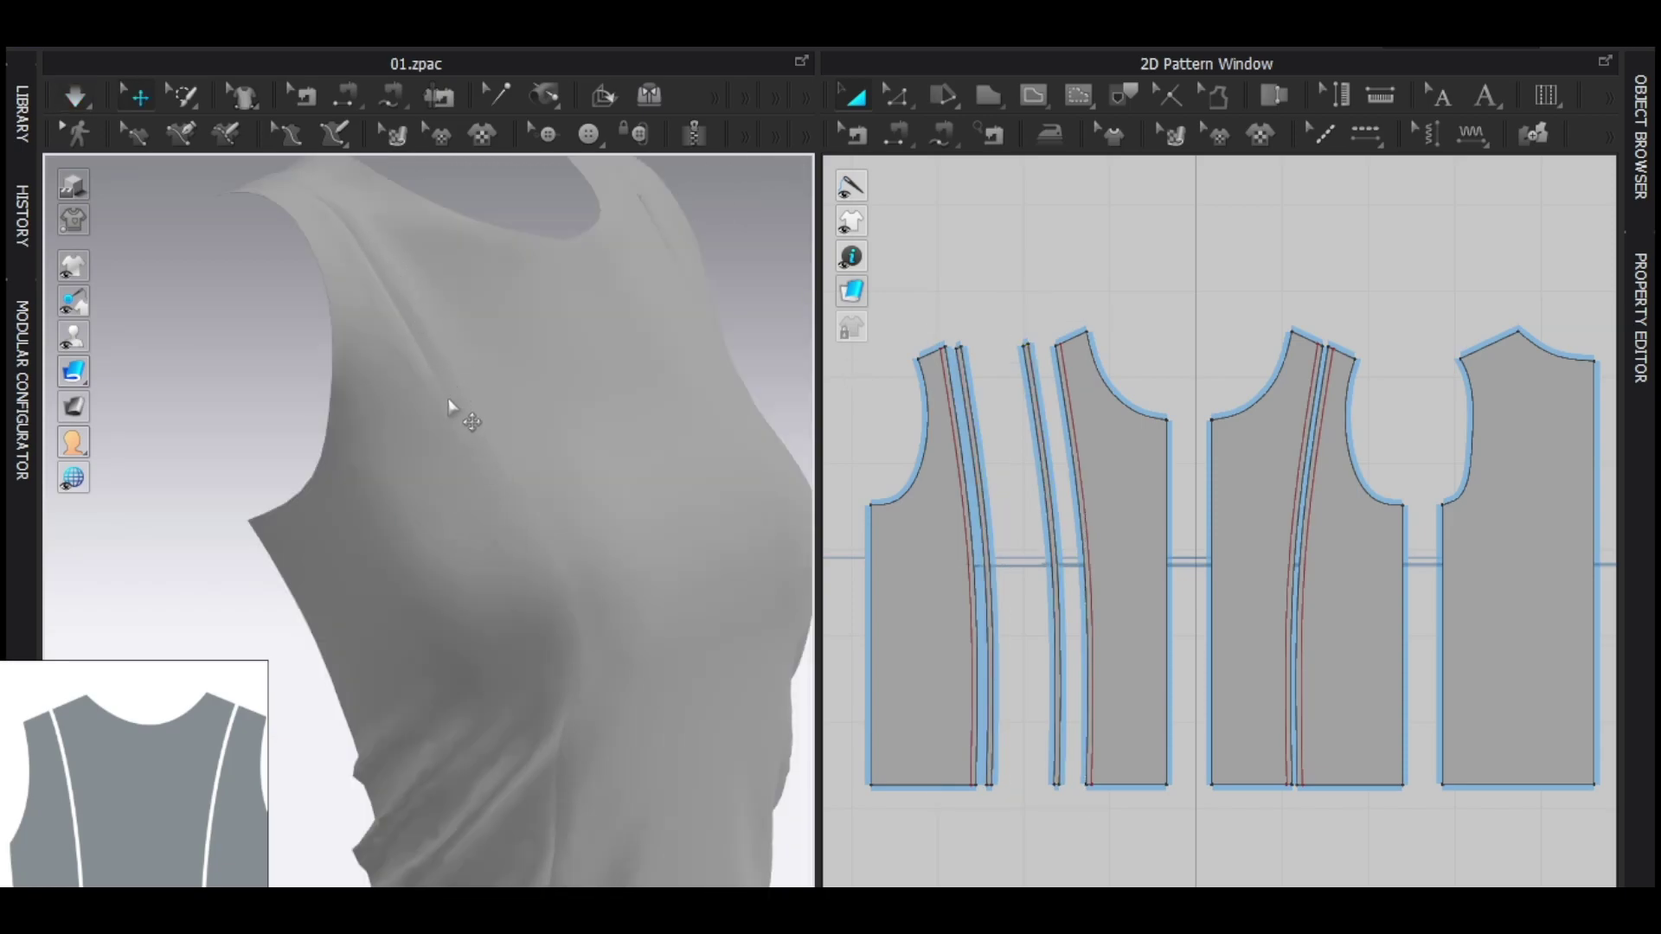
Offset the princess seam edges of the side front and center front pieces as internal lines, with 2 offsets at 1 mm
scroll(961, 568, up, 5)
scroll(396, 419, up, 1)
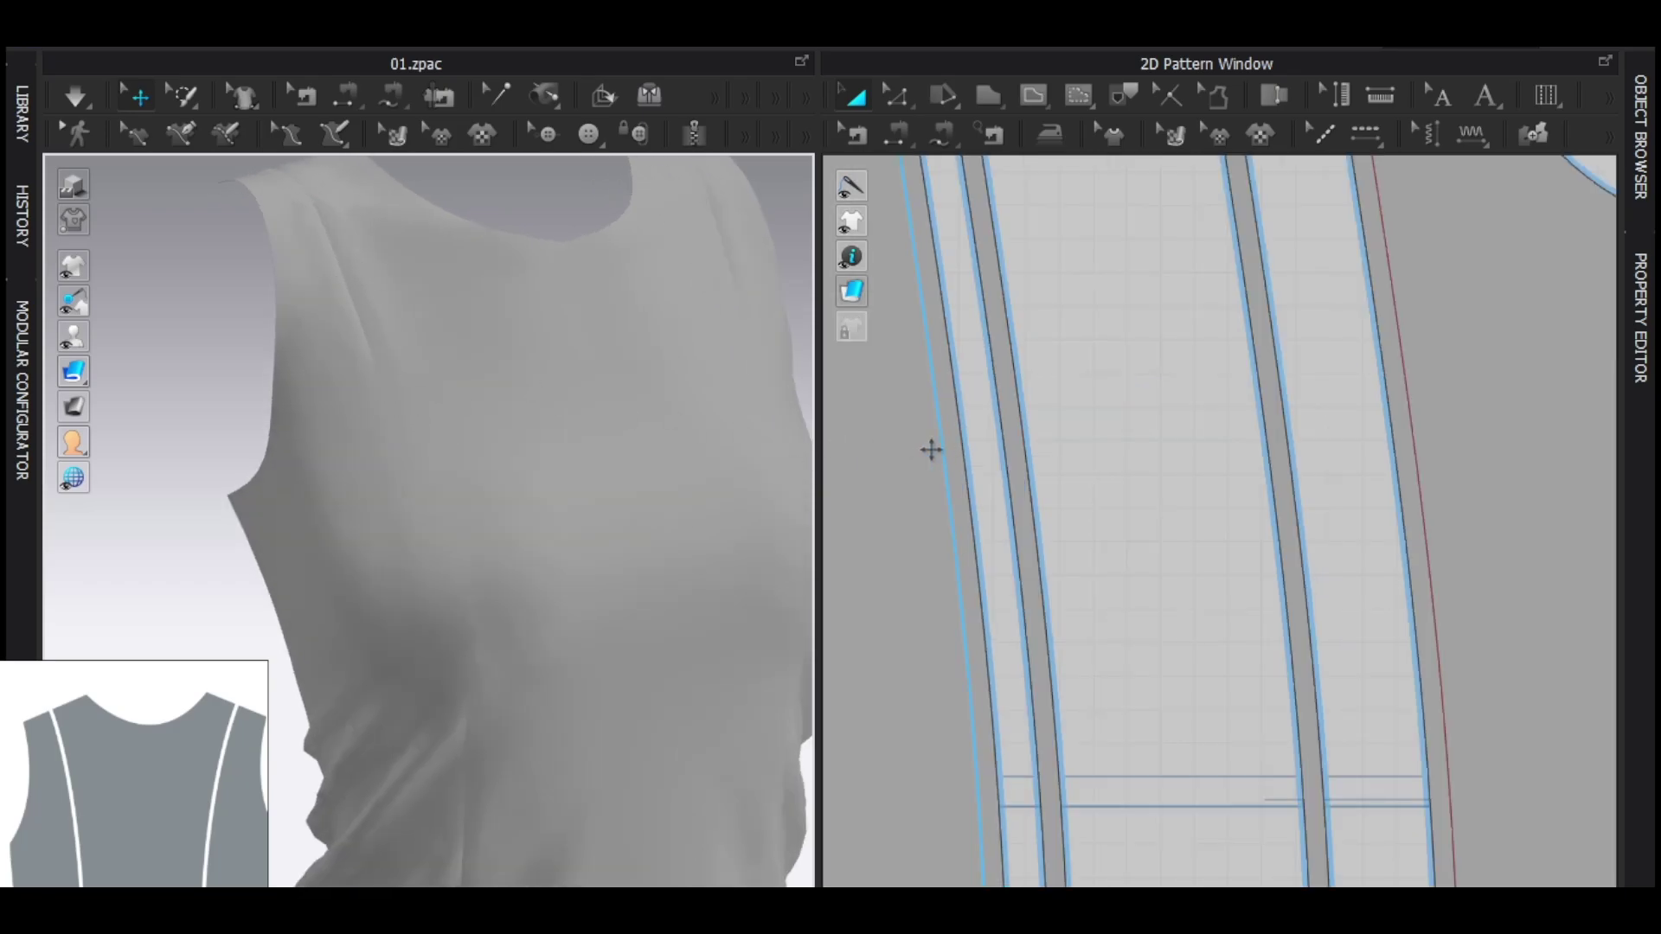
key(z)
click(964, 475)
shift+click(1394, 453)
scroll(1394, 456, down, 3)
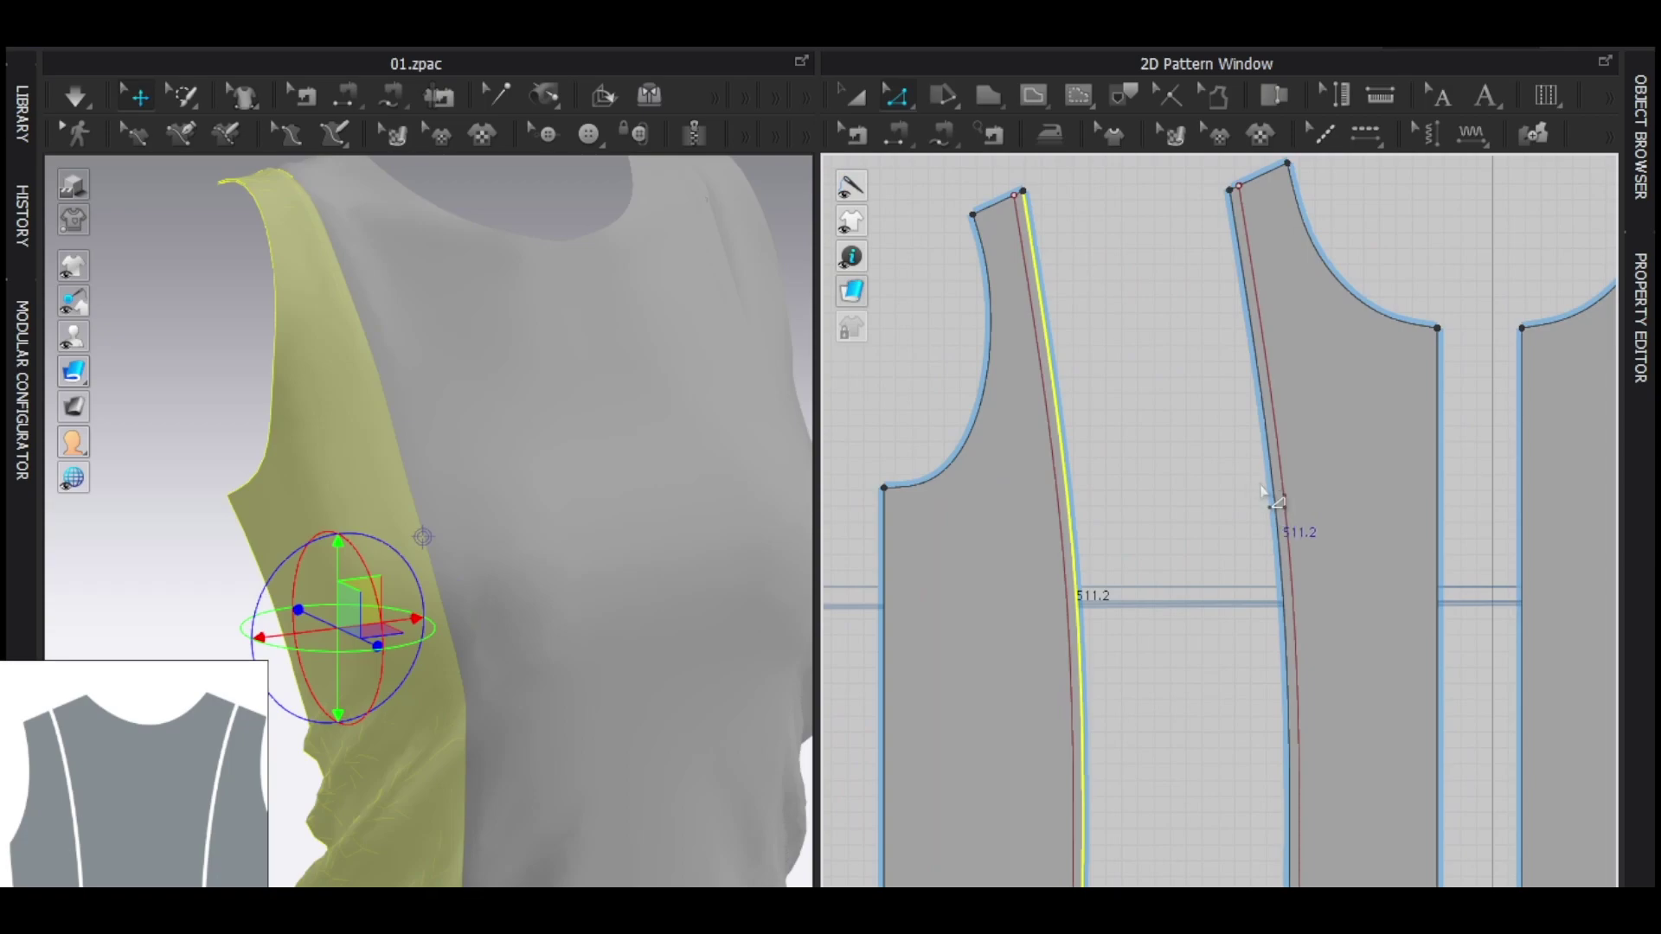
shift+click(1273, 506)
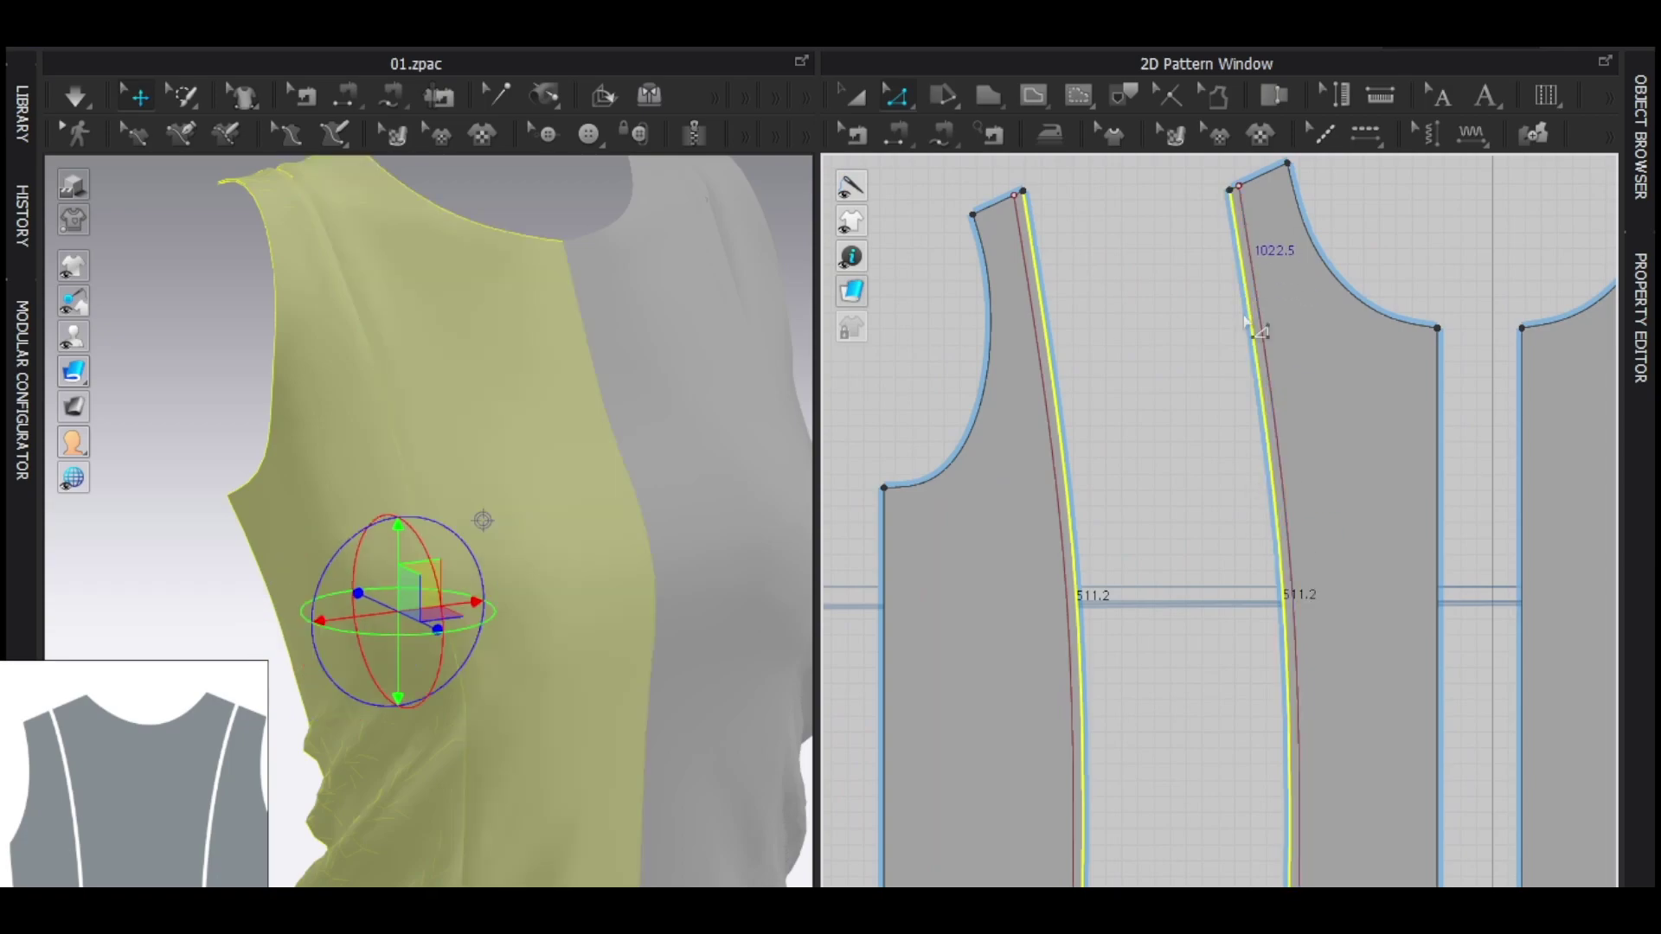
scroll(1095, 498, up, 3)
right_click(1041, 469)
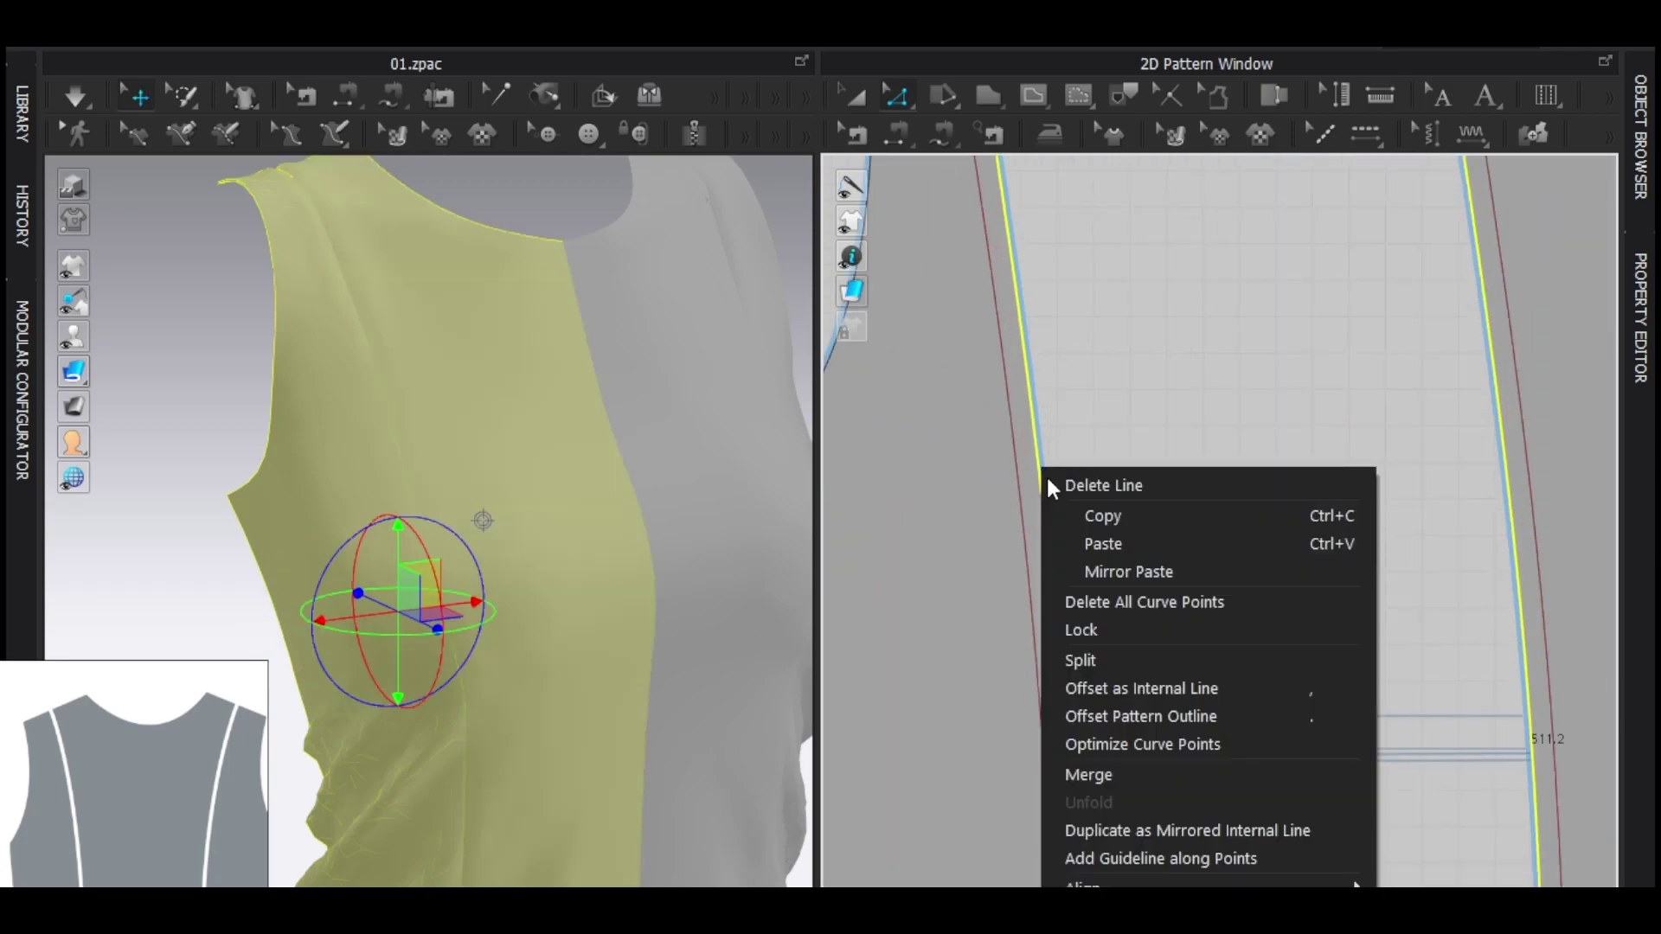
click(1128, 682)
drag(853, 235, 909, 232)
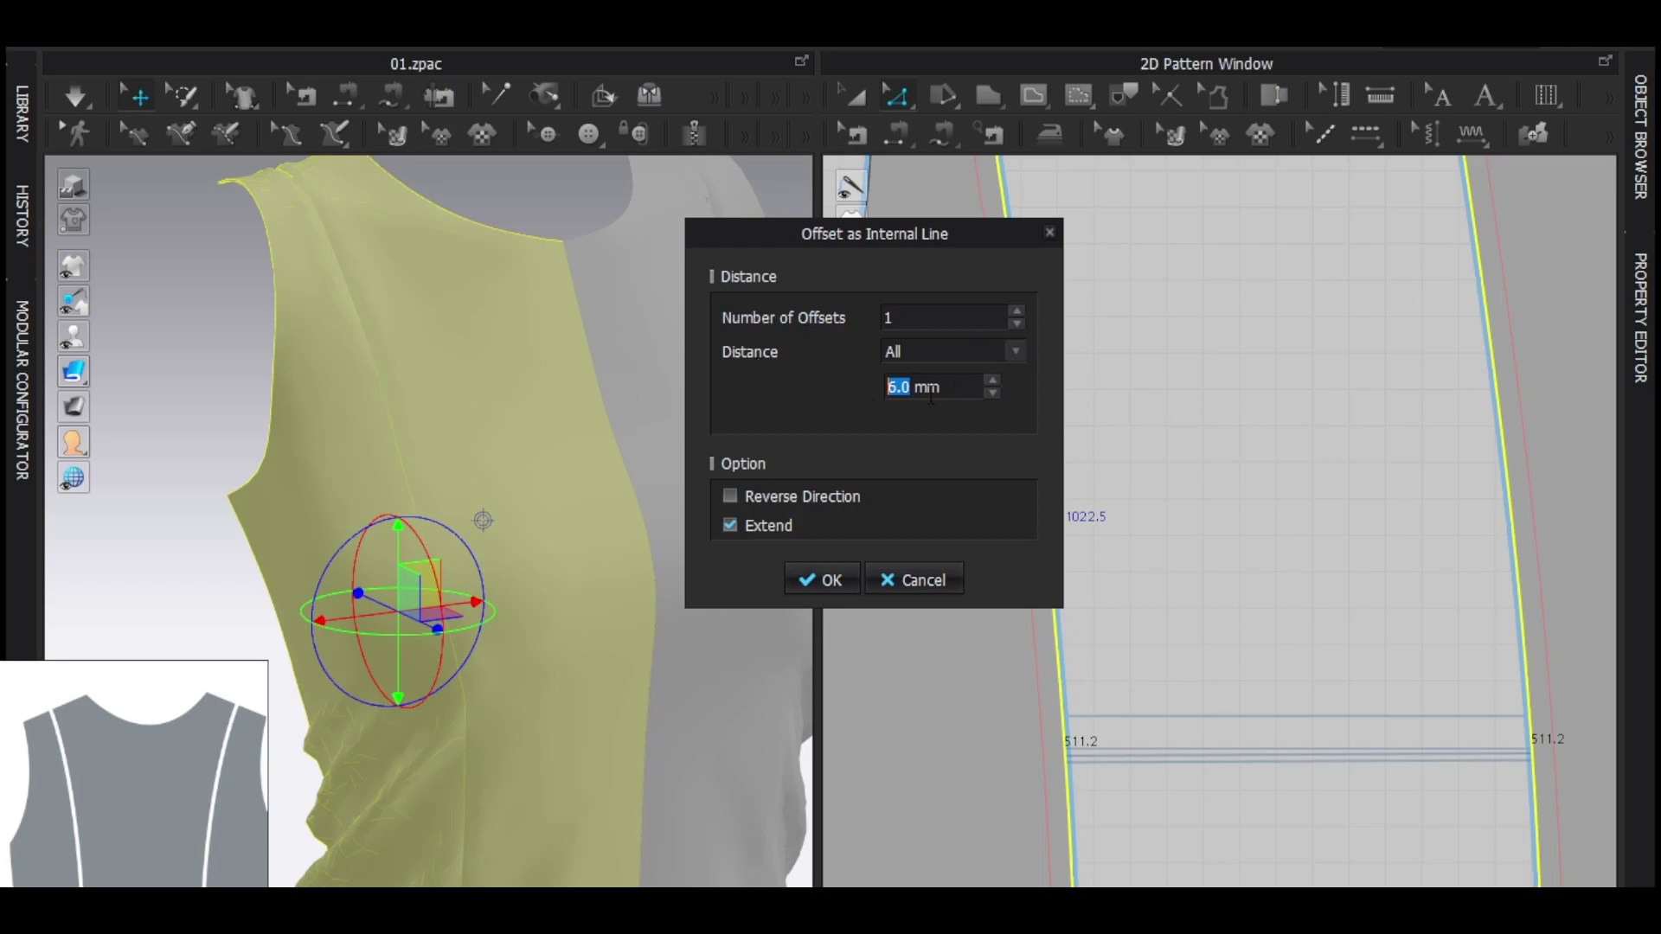
text(1)
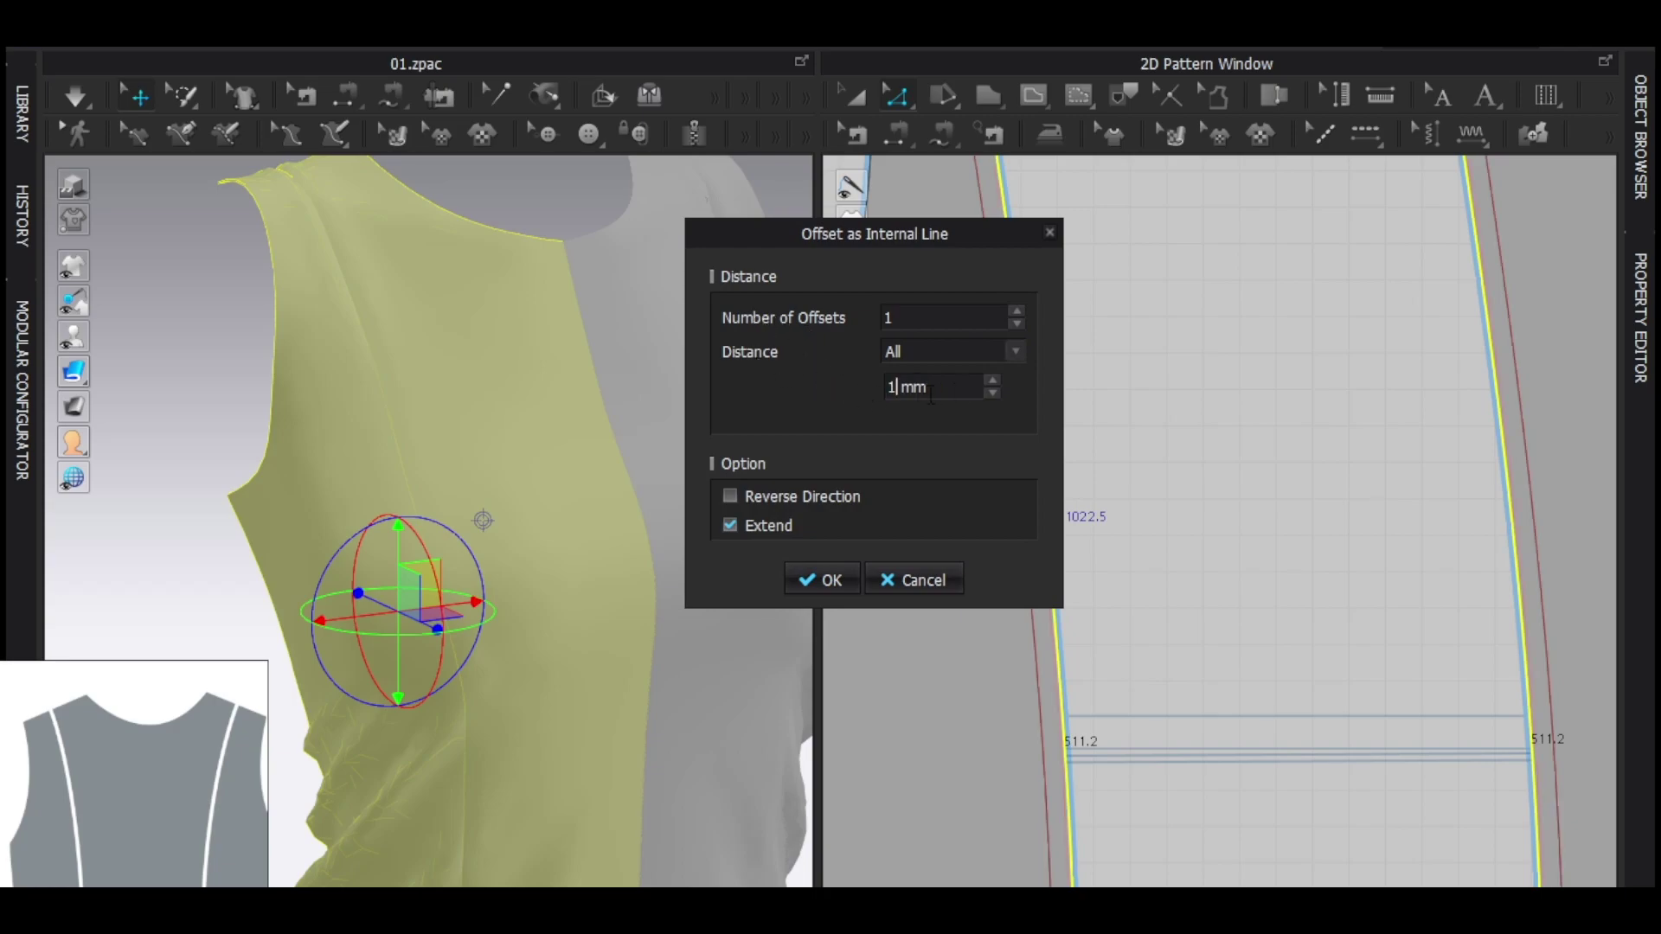
click(1018, 311)
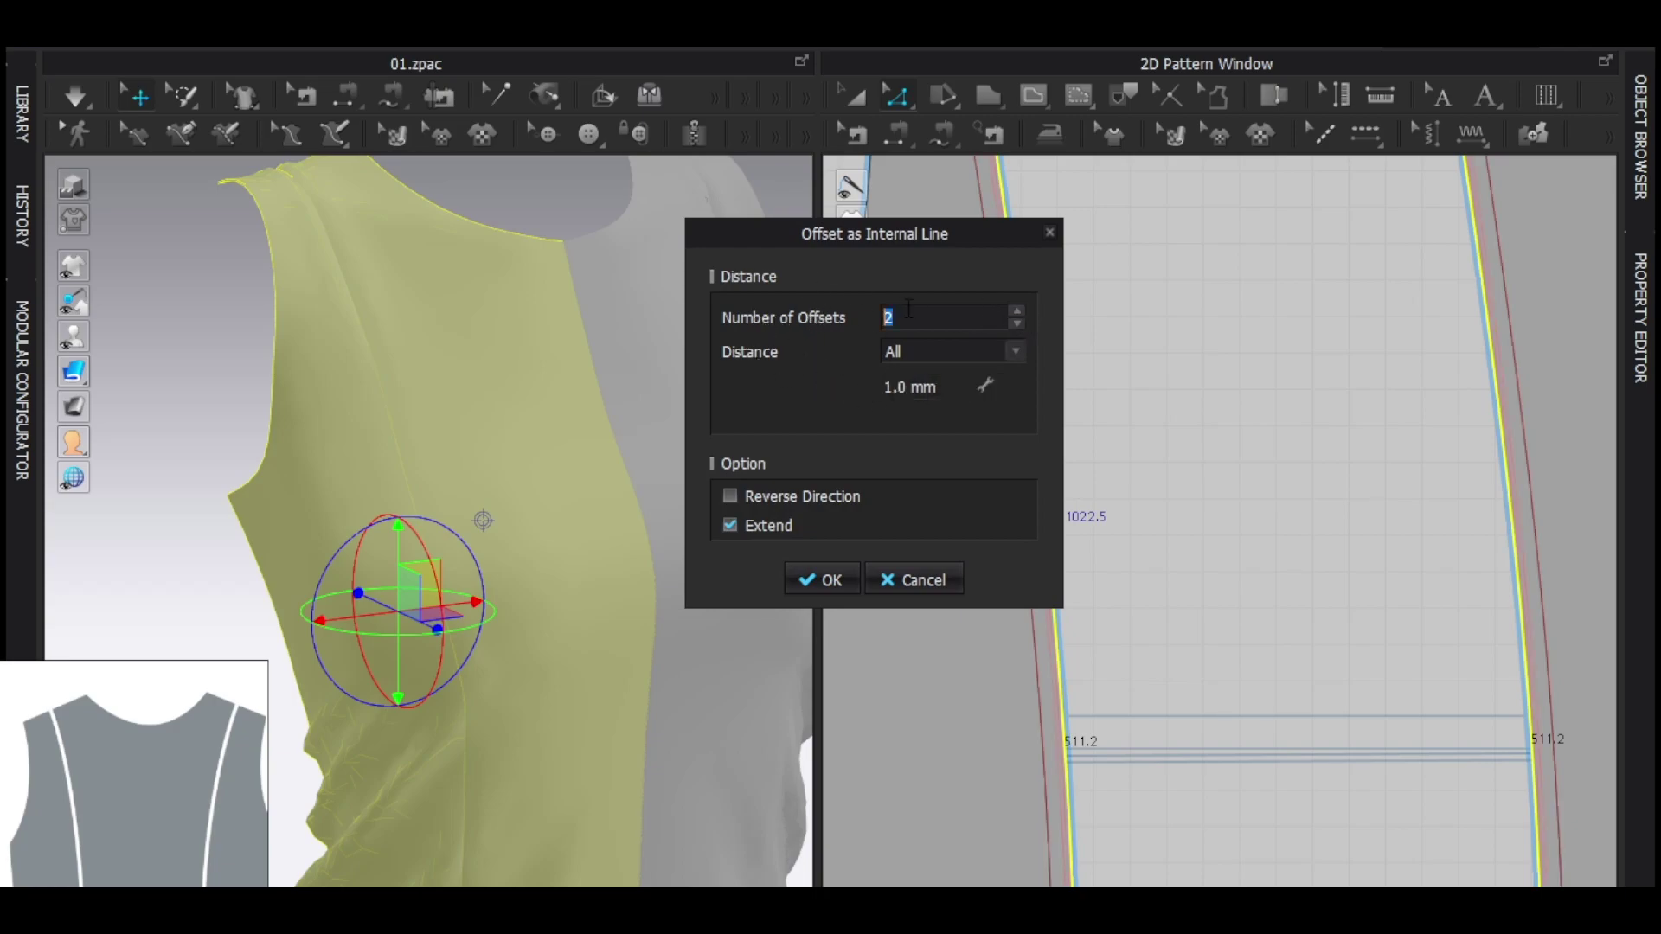
click(813, 576)
Clear the line selection and simulate the garment to settle the fabric along the newly offset princess seam lines
scroll(477, 587, up, 5)
scroll(477, 586, up, 4)
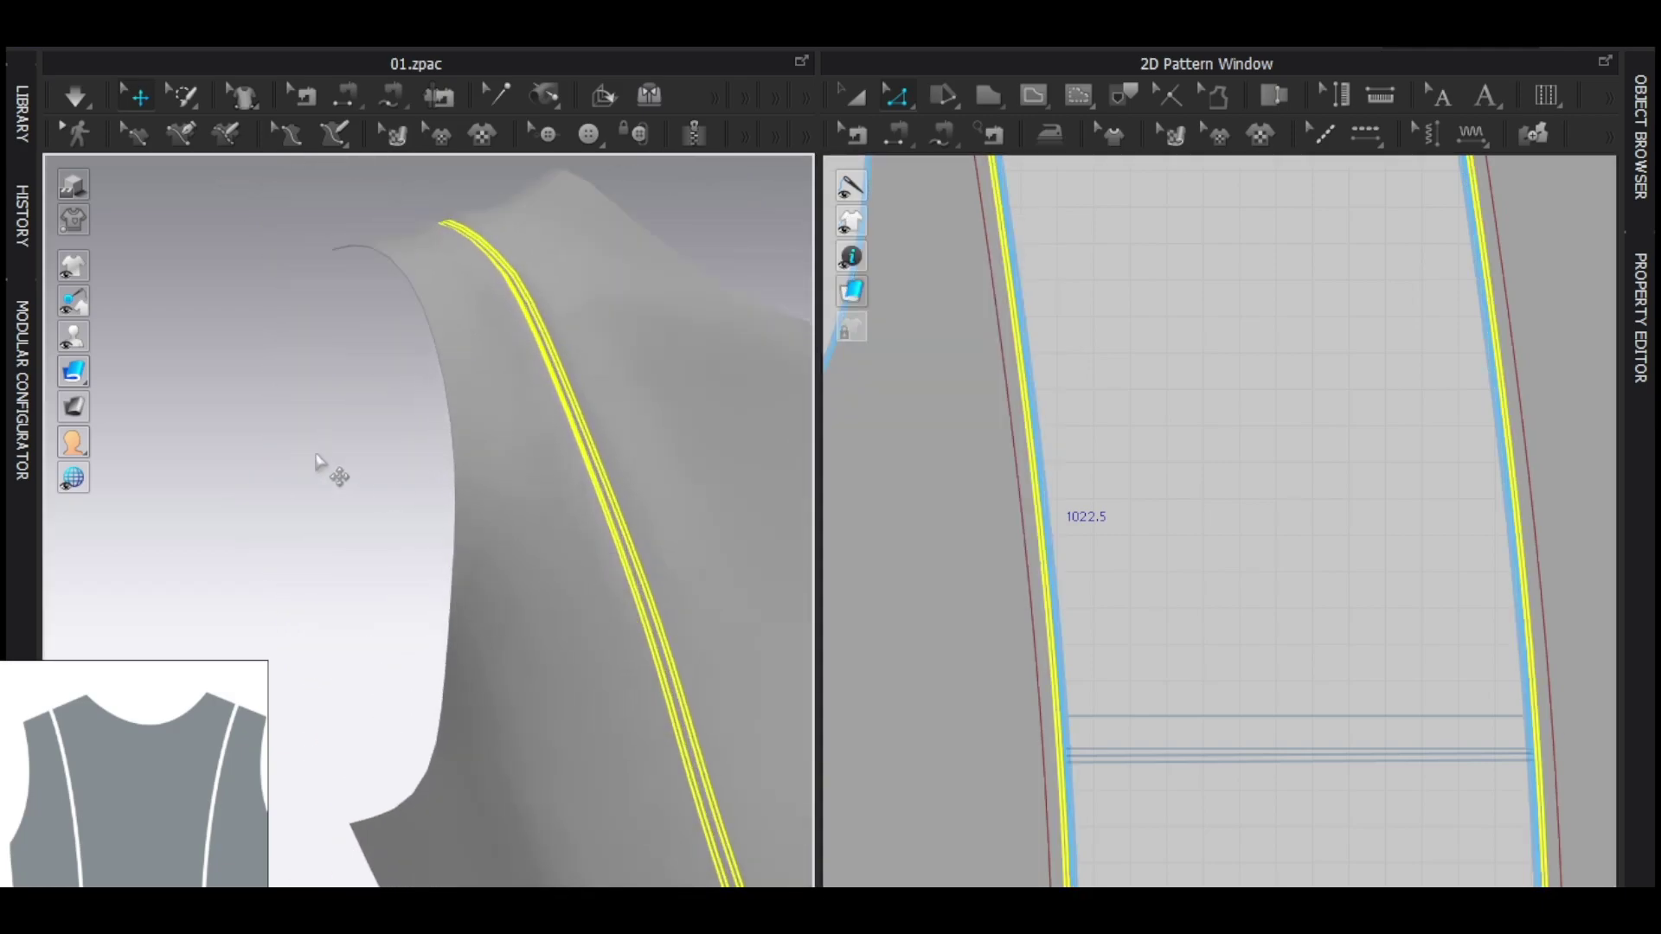
click(323, 471)
right_drag(638, 562, 511, 452)
scroll(511, 453, up, 1)
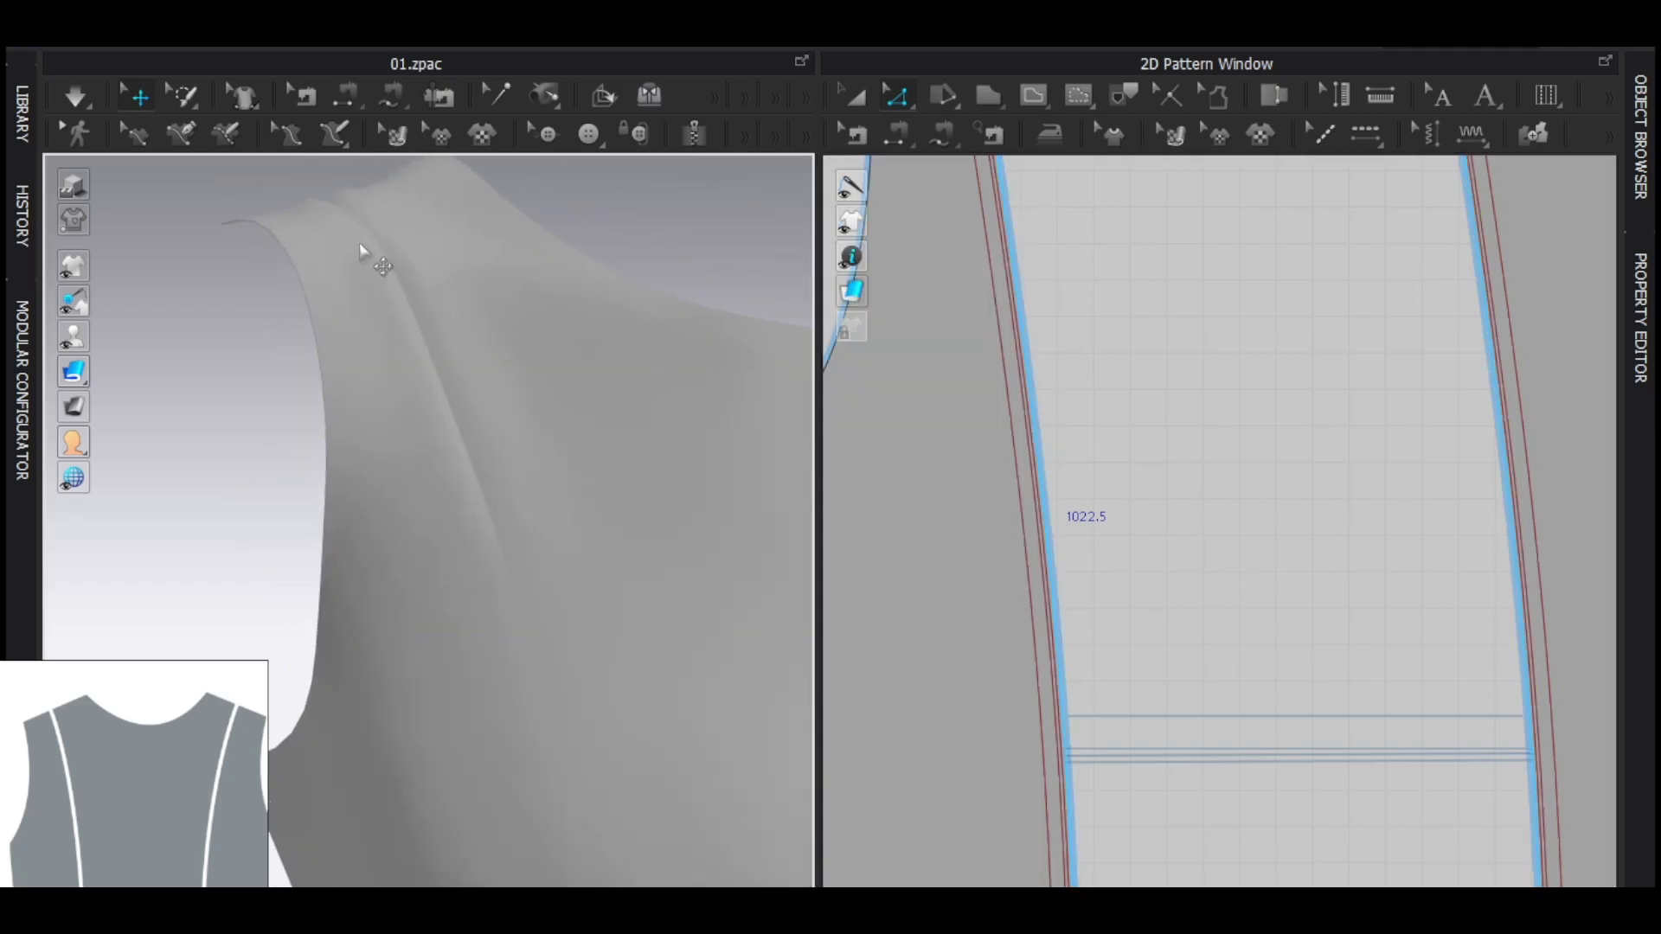
key(space)
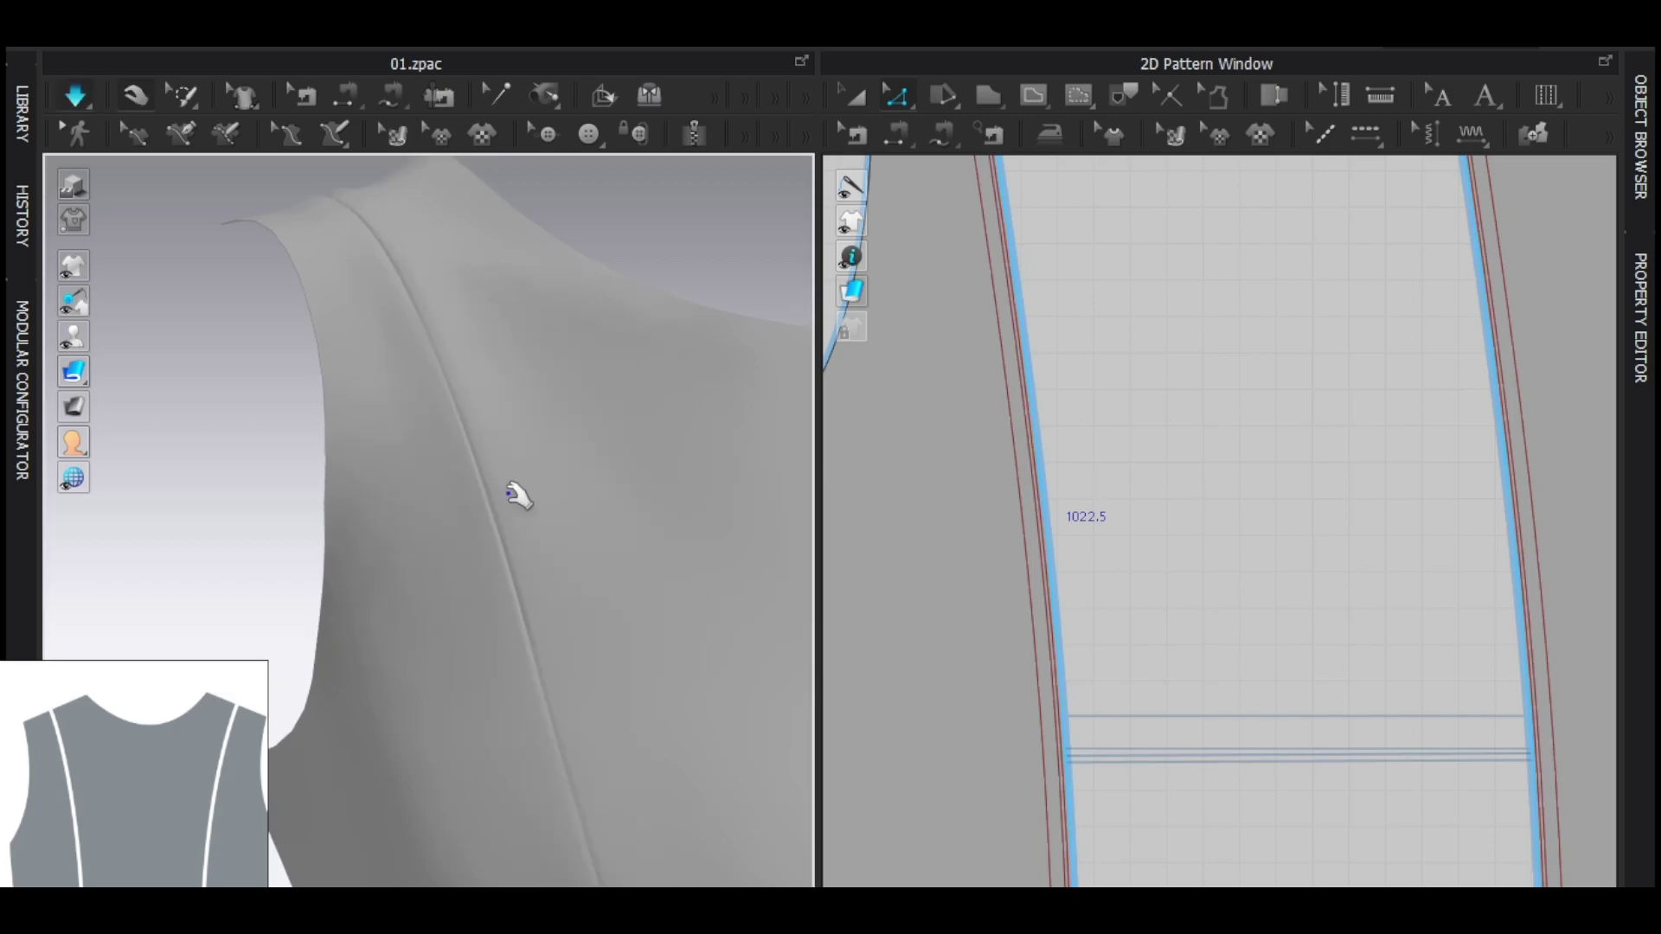
key(space)
scroll(613, 498, down, 5)
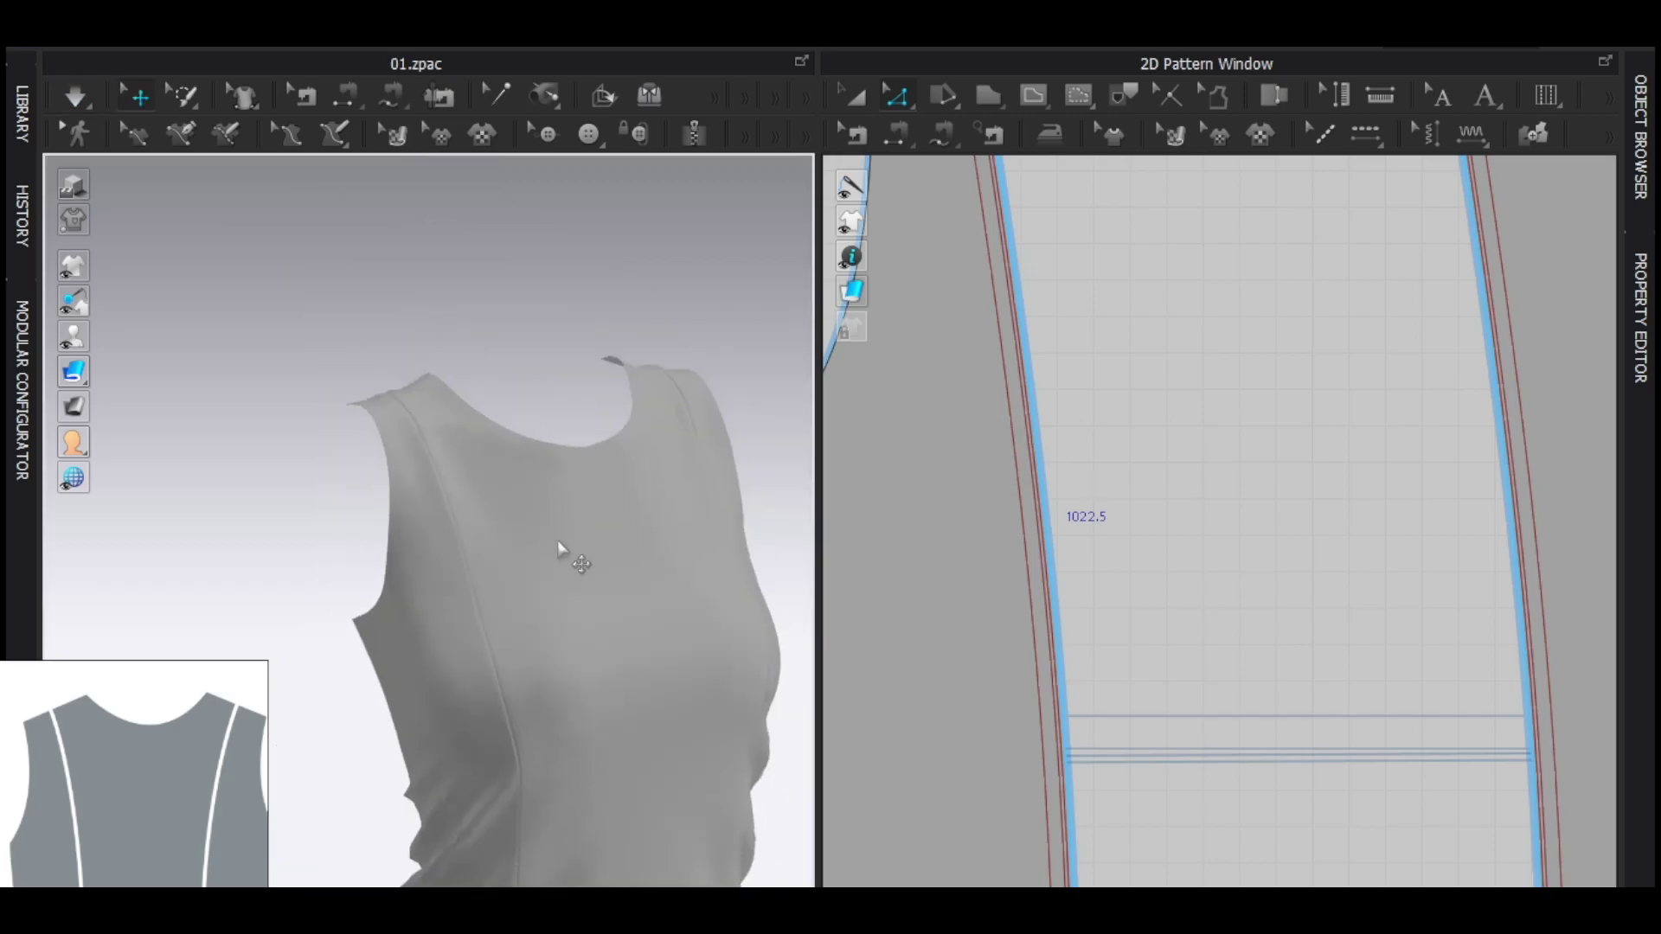
right_drag(558, 546, 646, 549)
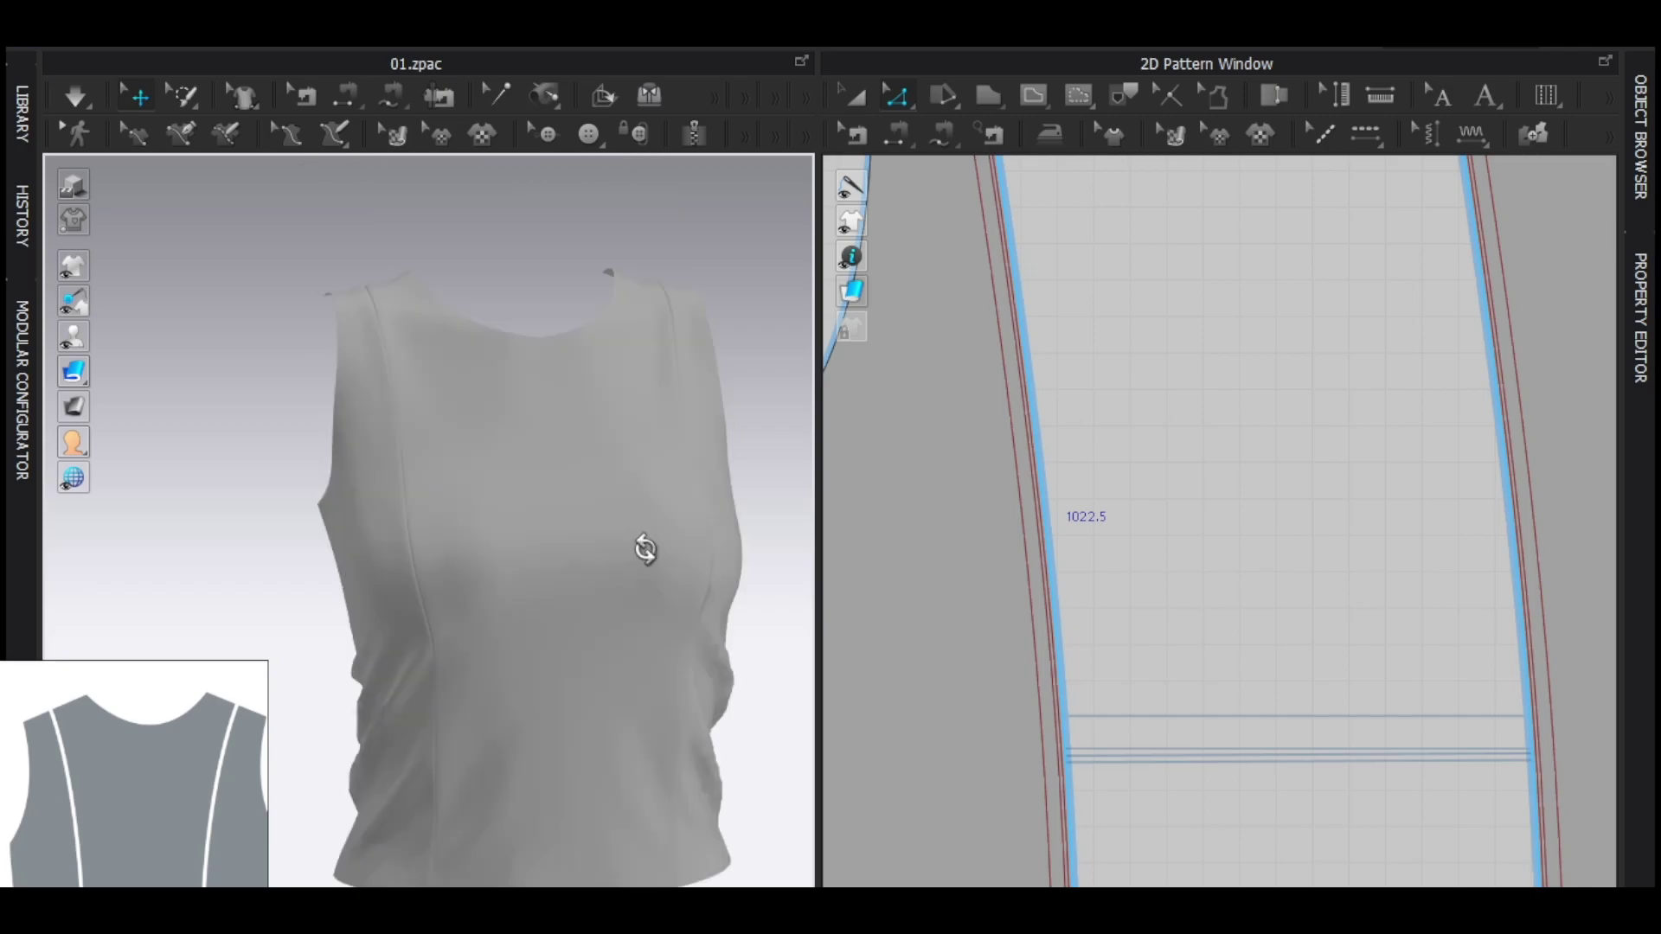
Select all the front and back pieces of the top except the seam allowance strips
scroll(1157, 582, down, 5)
key(a)
click(1022, 543)
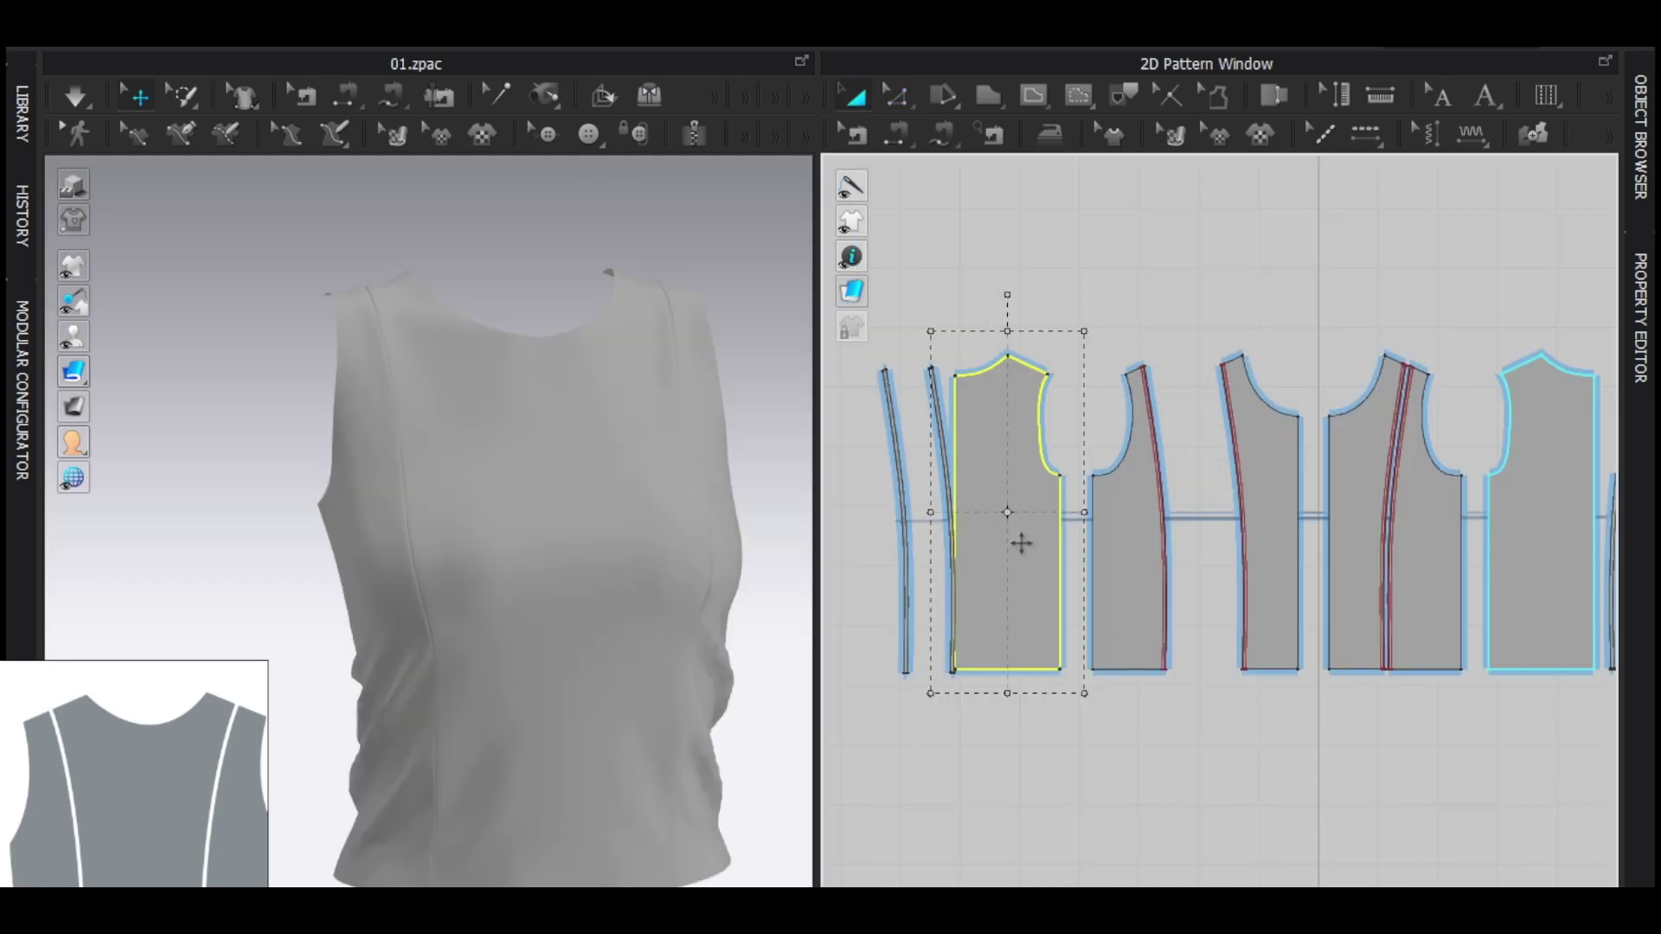
shift+click(1129, 545)
shift+click(1259, 545)
scroll(1328, 573, down, 4)
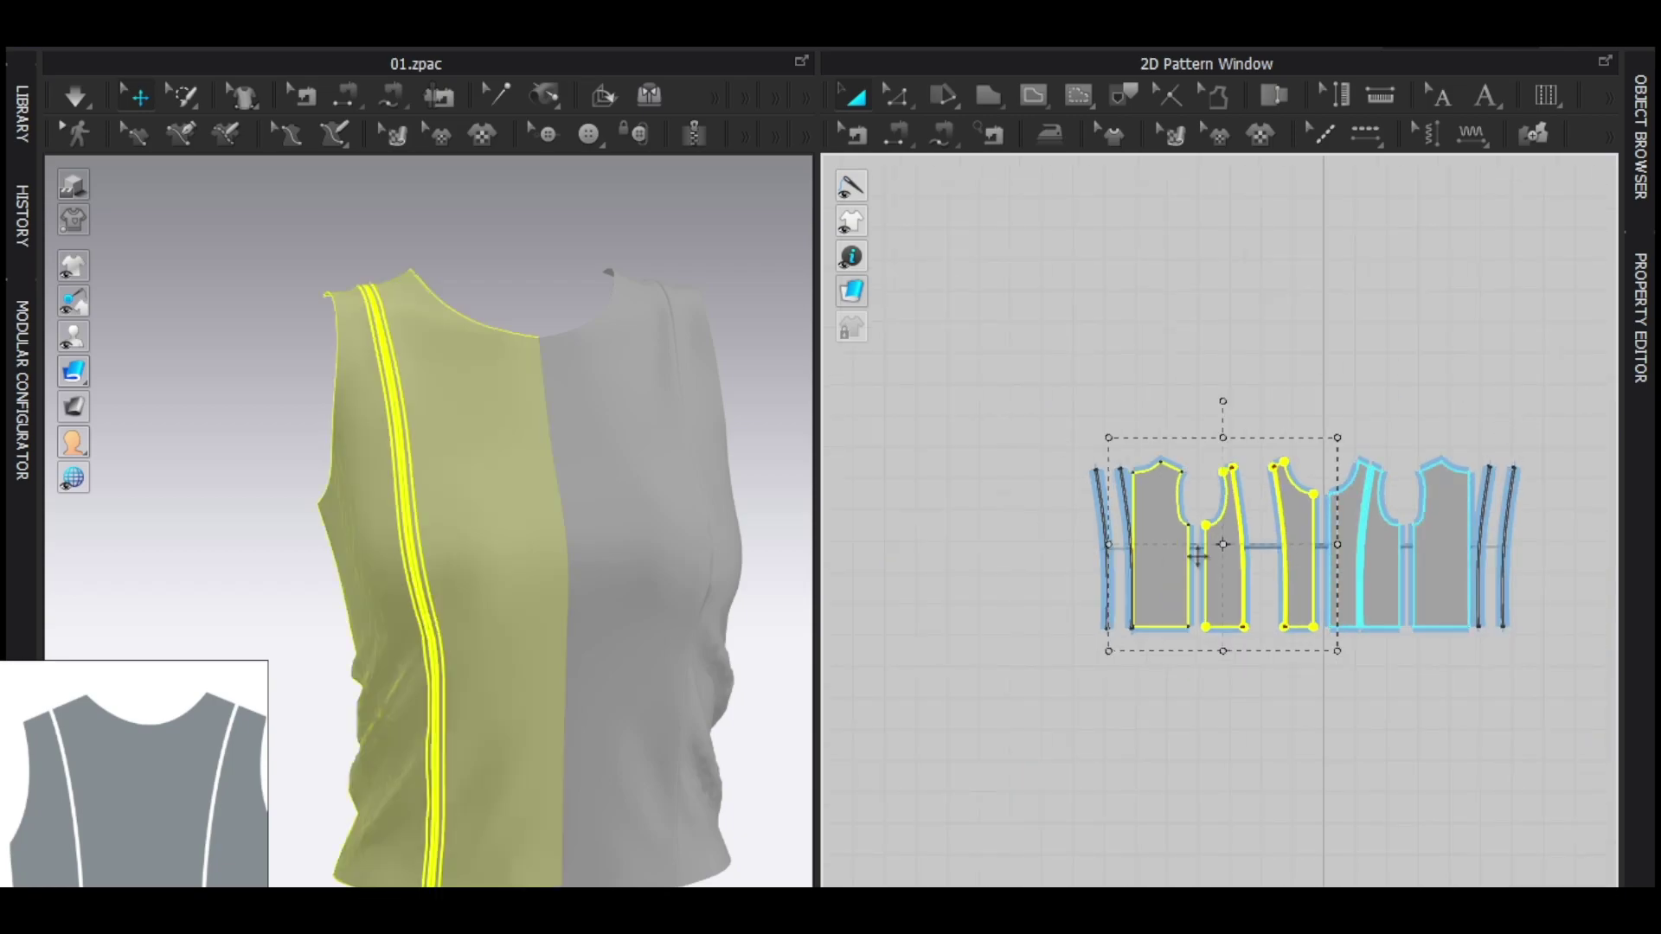
shift+click(1394, 549)
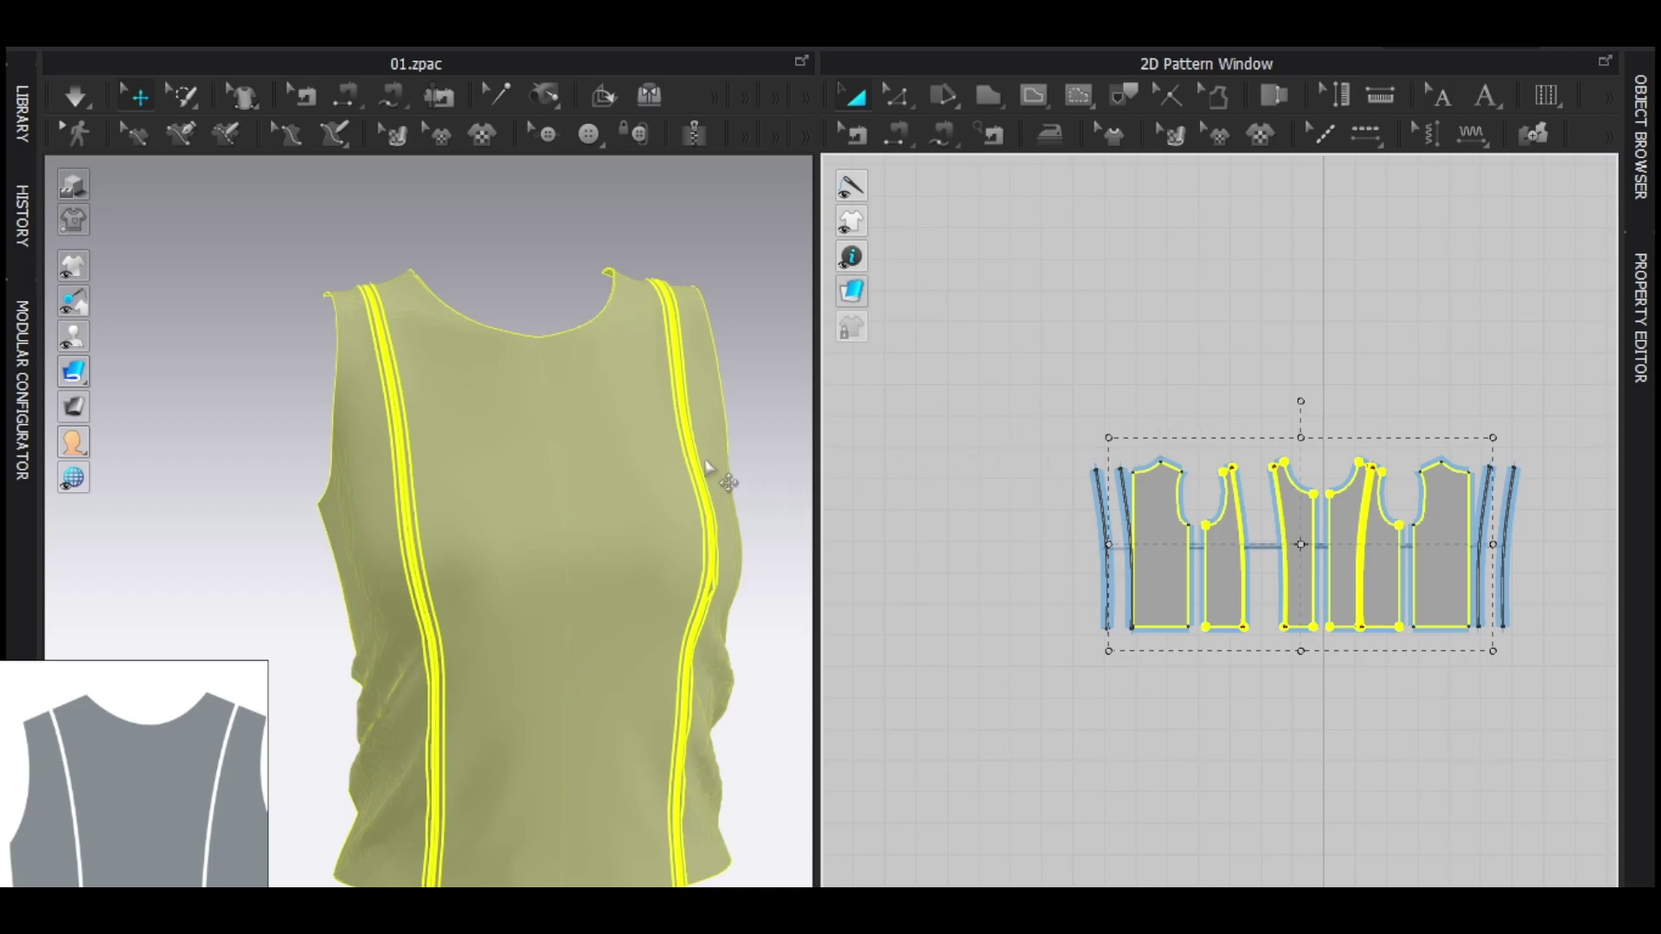
click(405, 253)
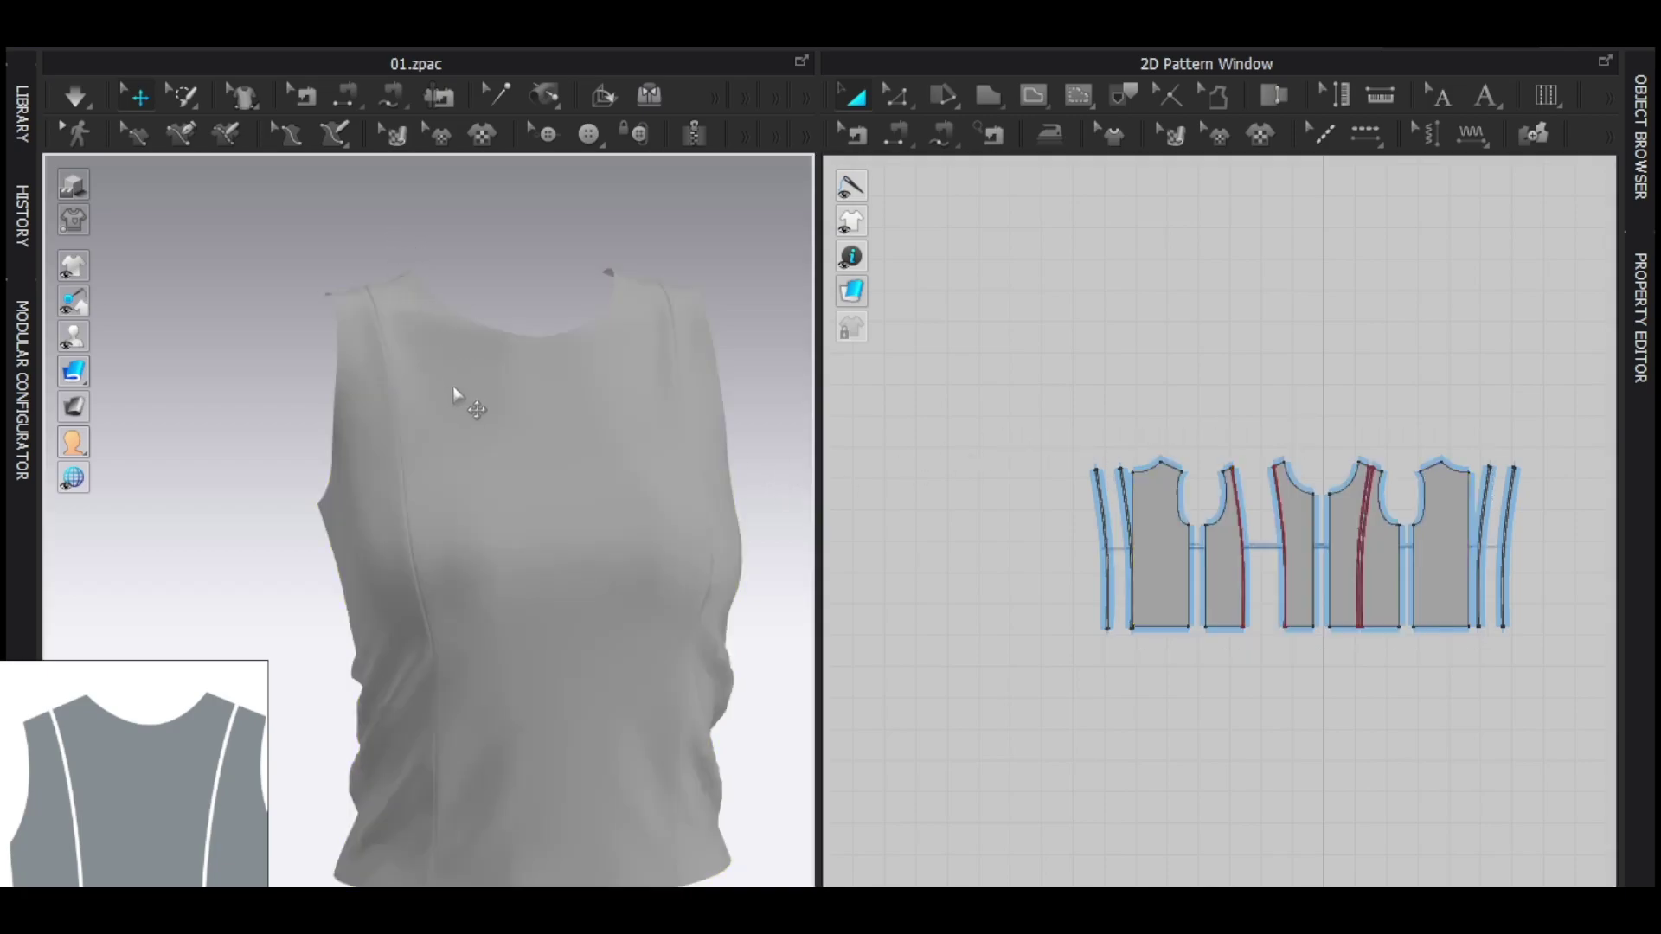
Show the back pieces again, simulate the complete top, and inspect the princess seam up close
right_drag(397, 482, 742, 488)
key(ctrl+a)
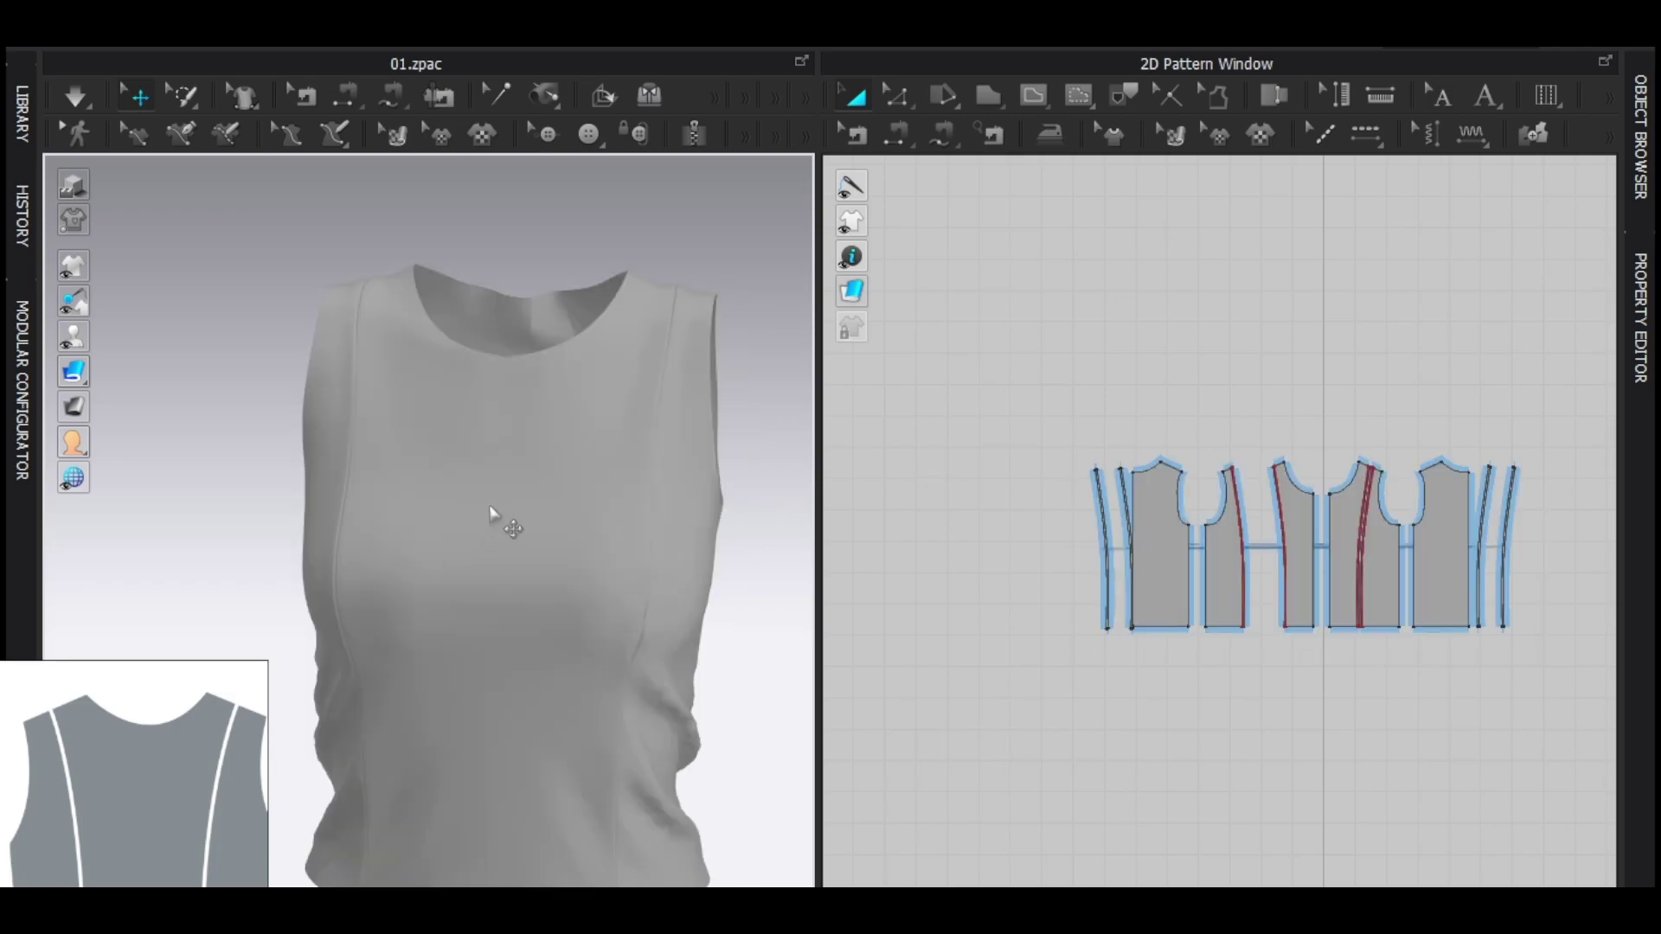
key(space)
right_drag(378, 529, 496, 541)
key(space)
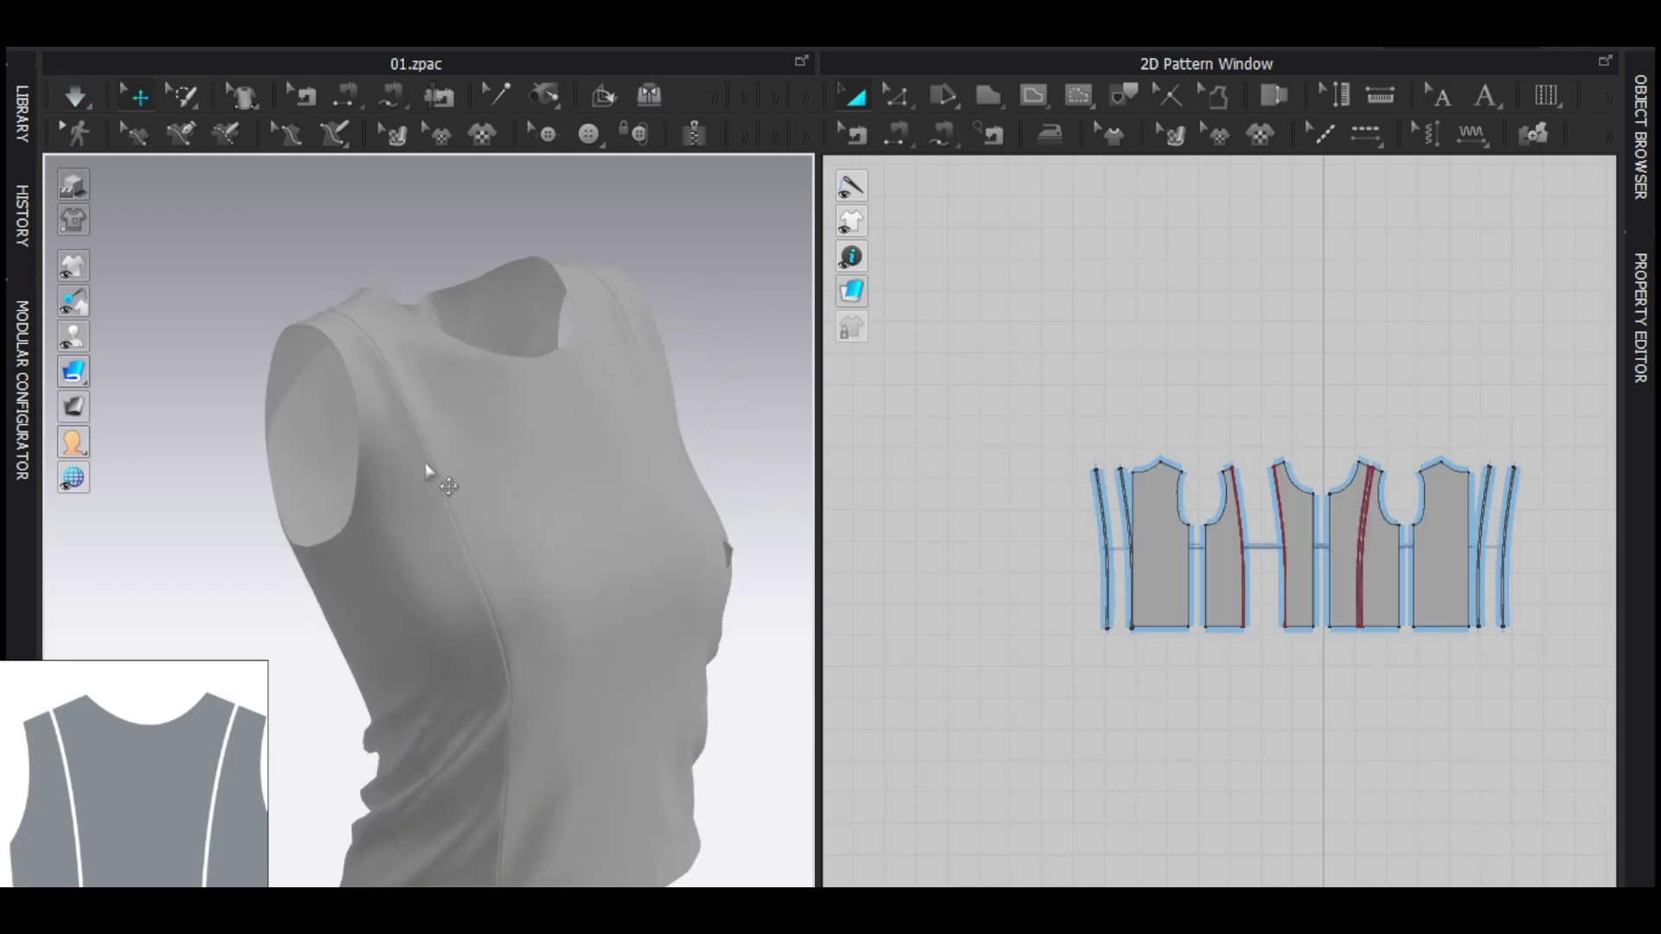
scroll(582, 600, up, 5)
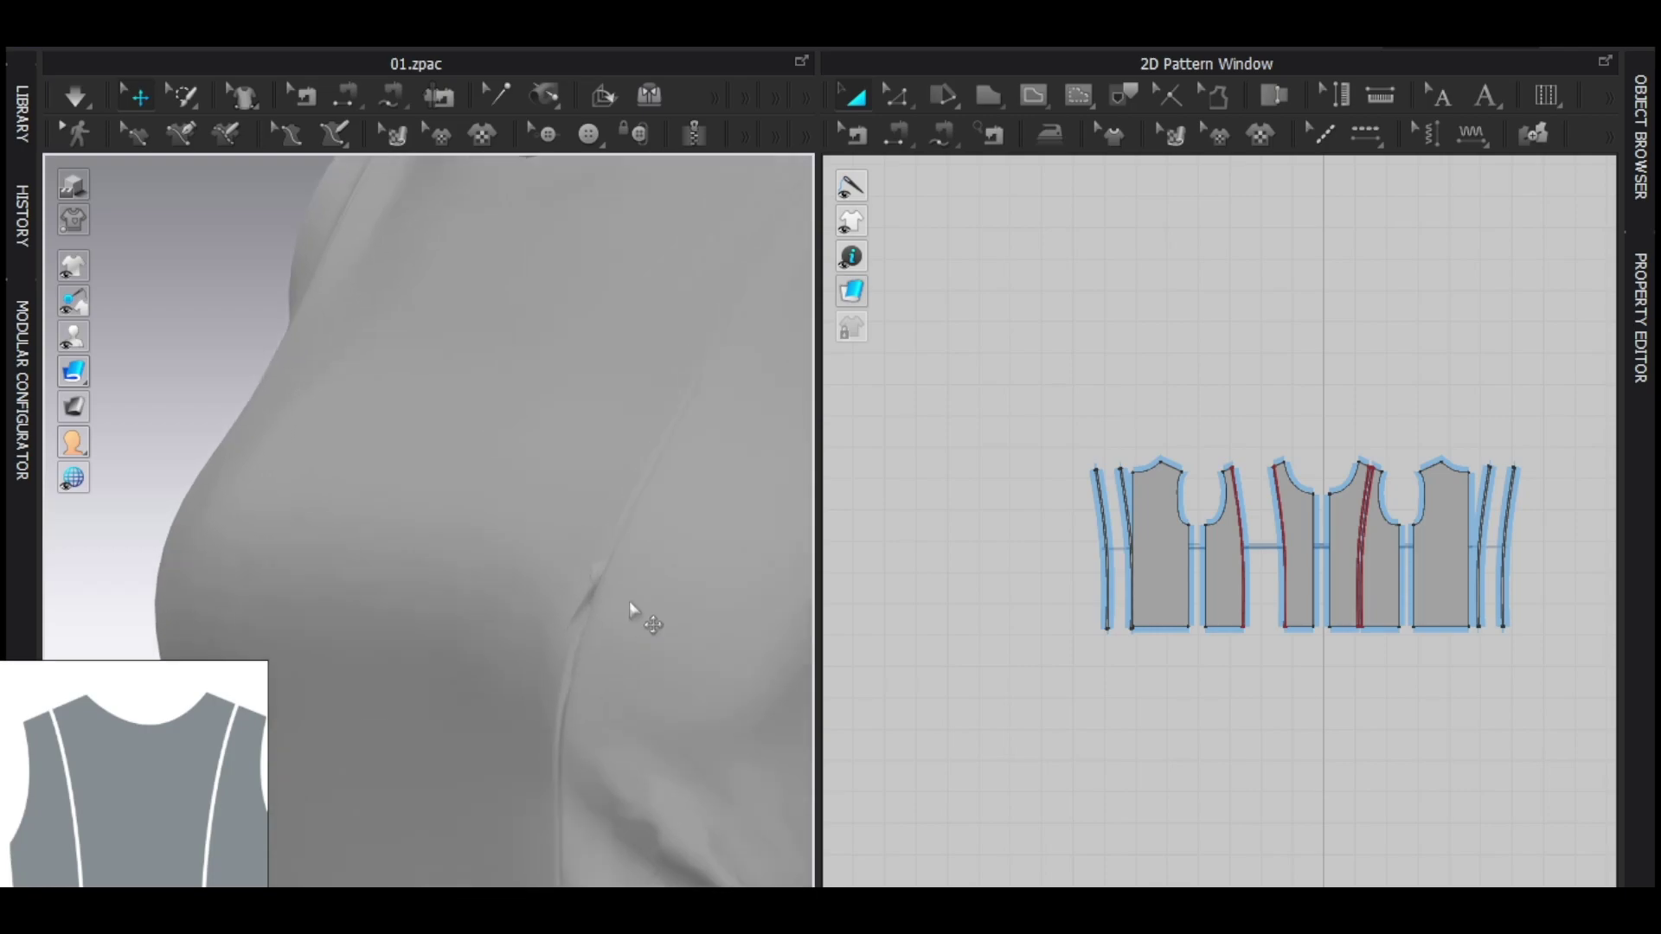
Bring up the "Princess panels from armhole" reference image and compare it with the side front pattern's armhole
click(537, 612)
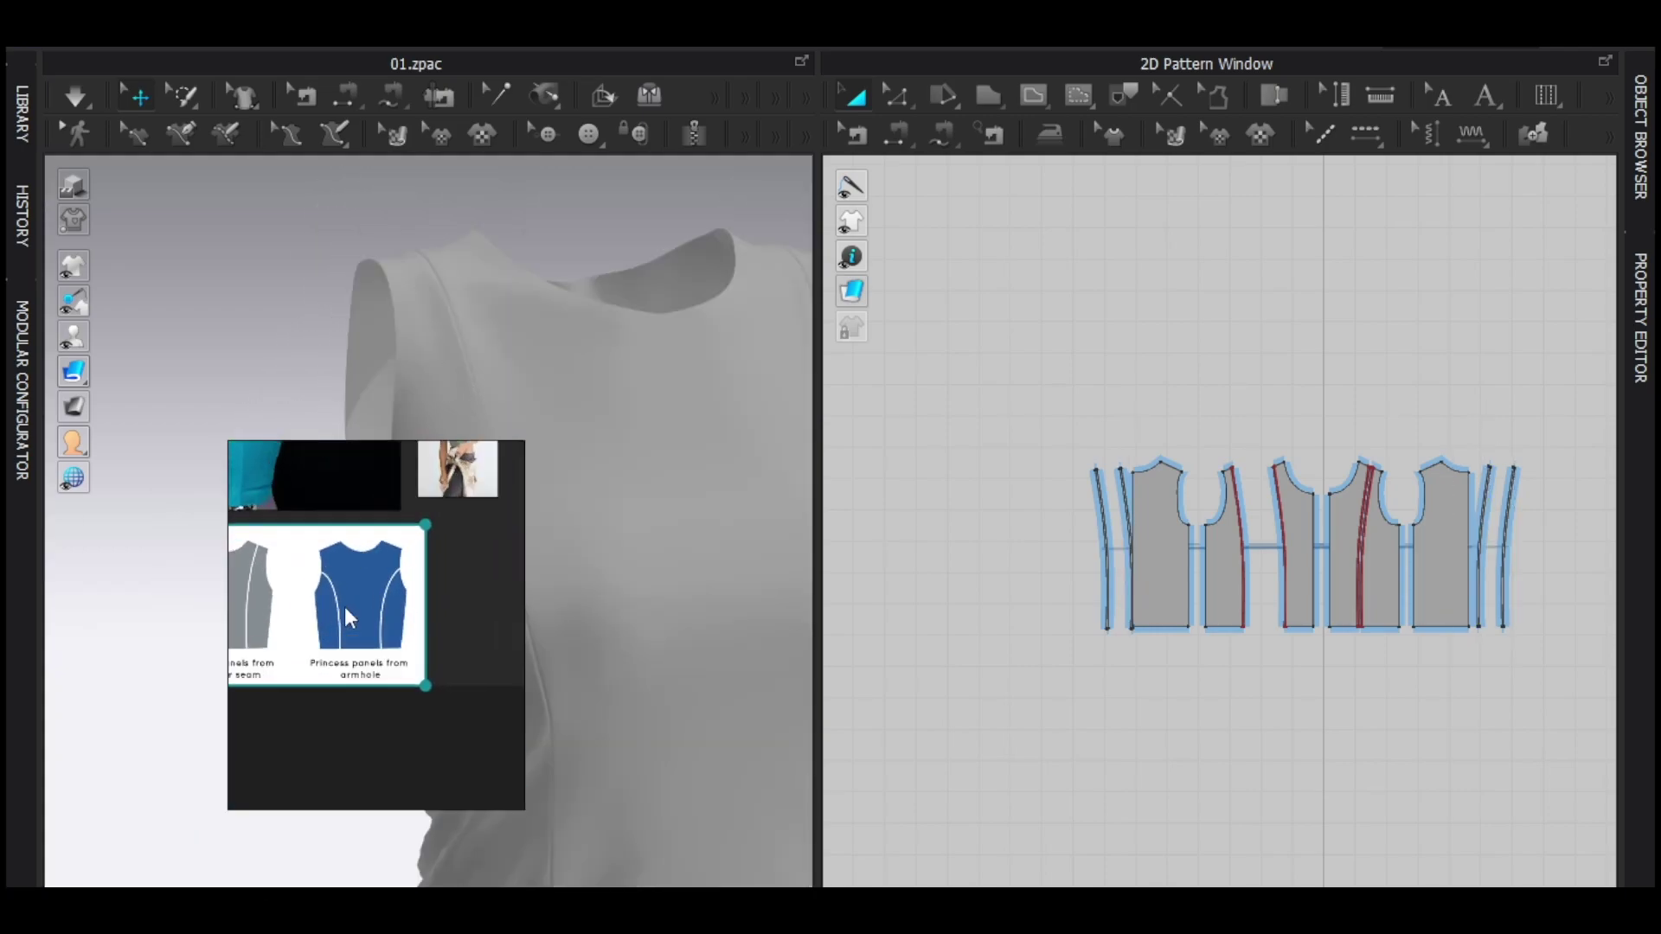
scroll(1205, 585, up, 5)
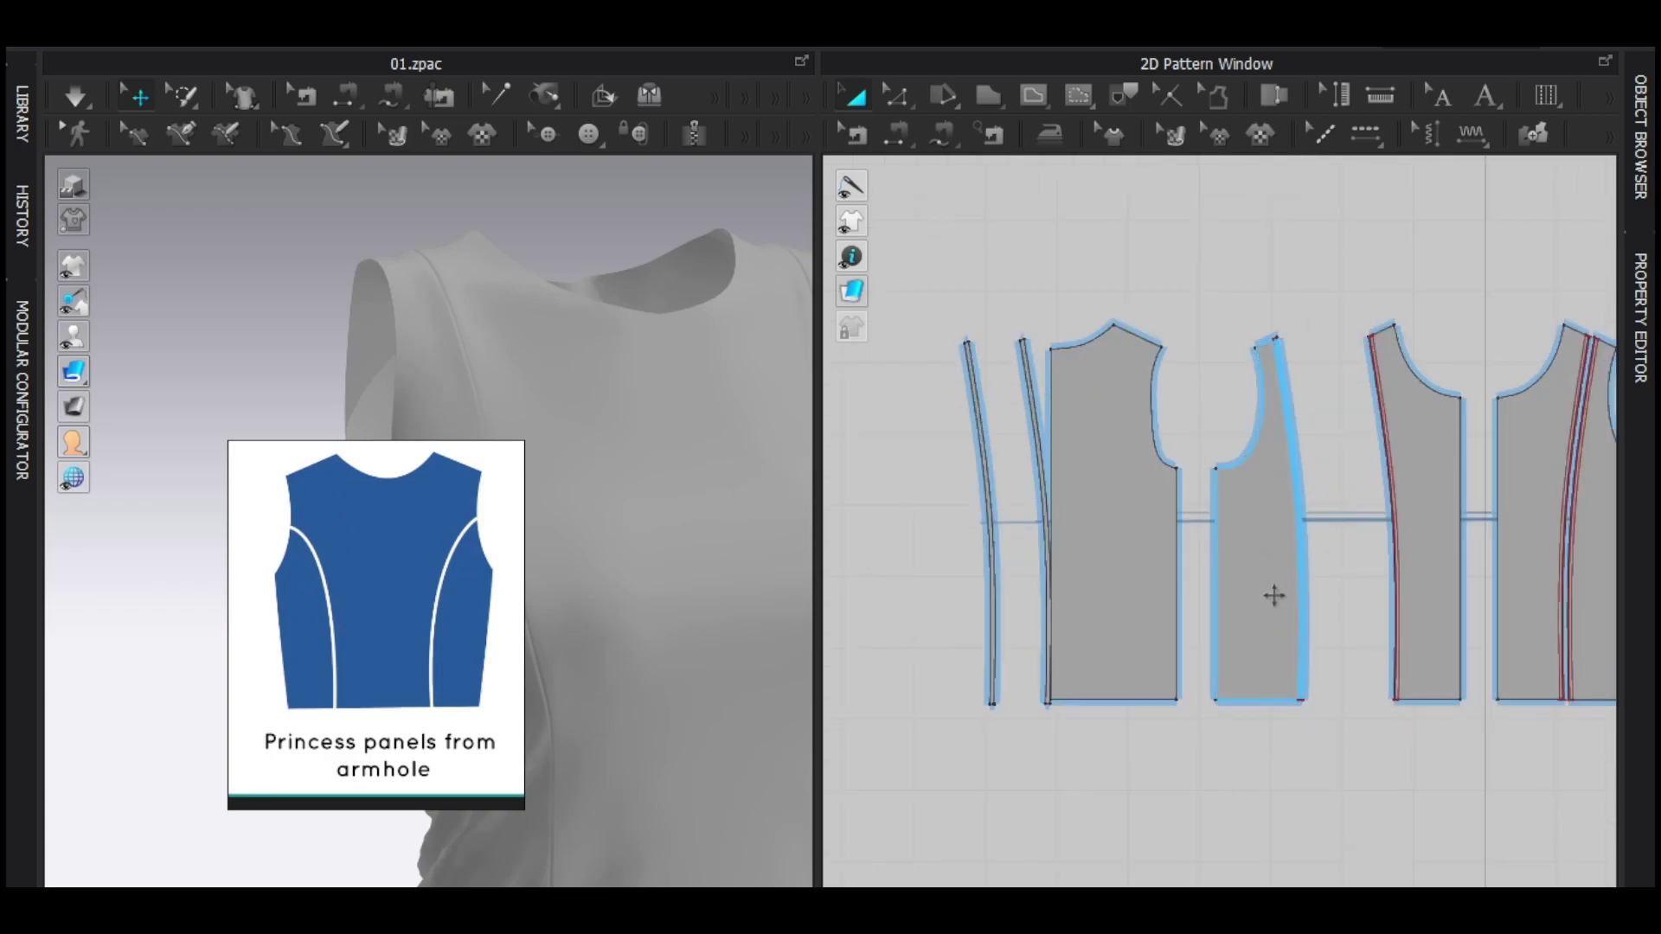
click(1246, 393)
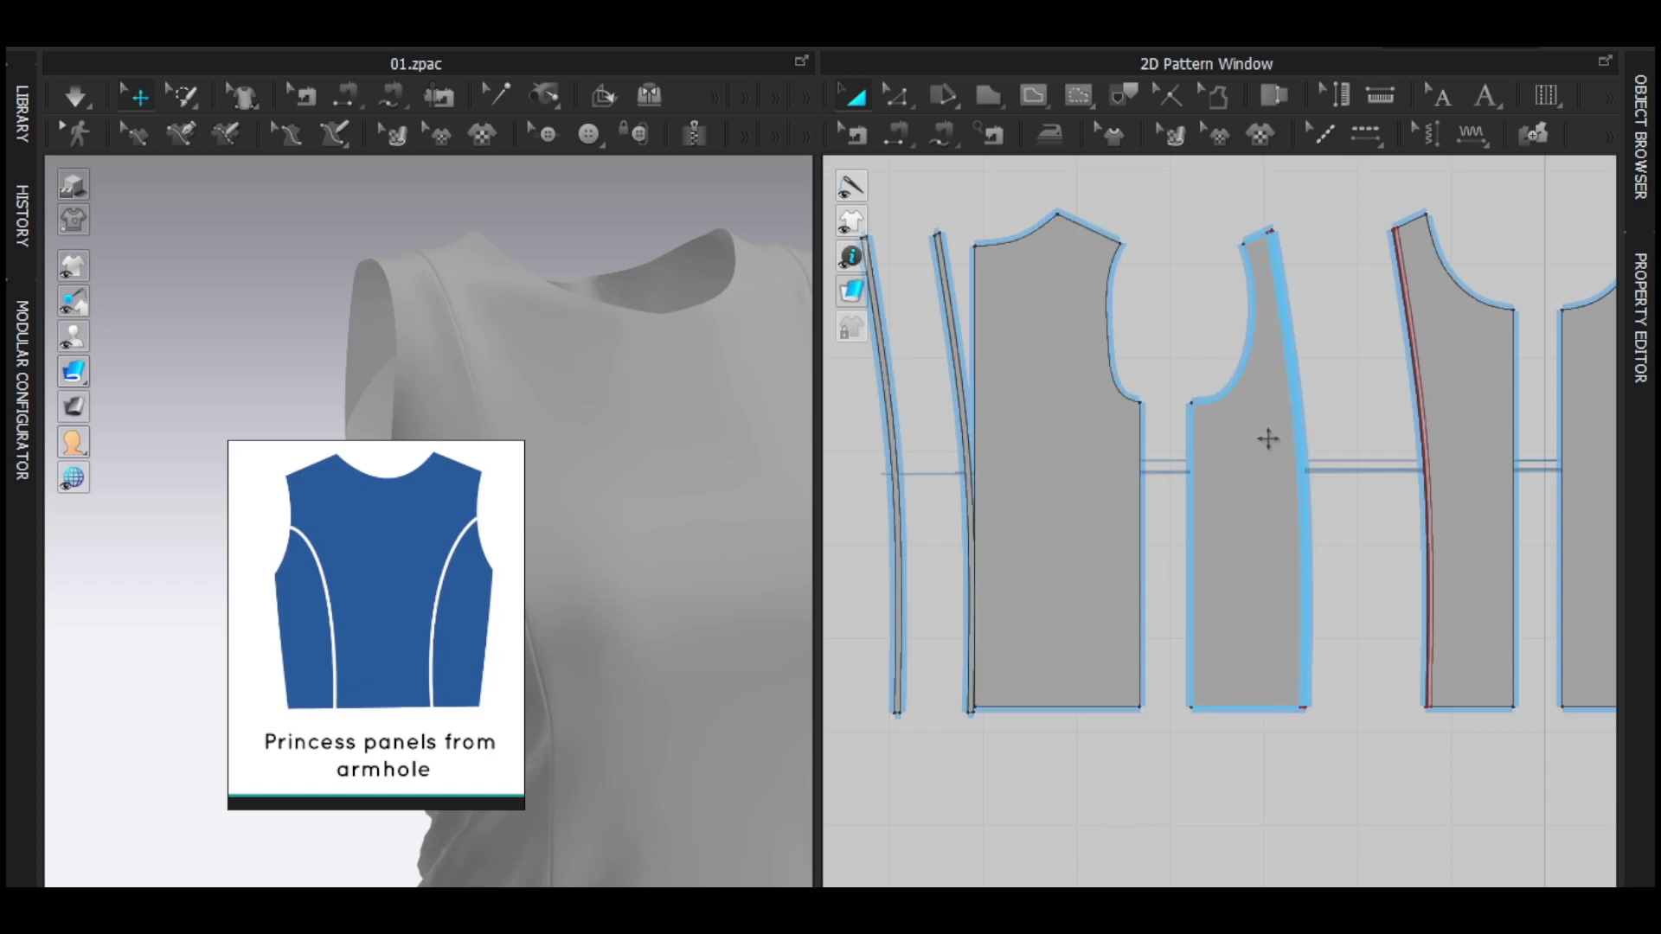
click(1268, 440)
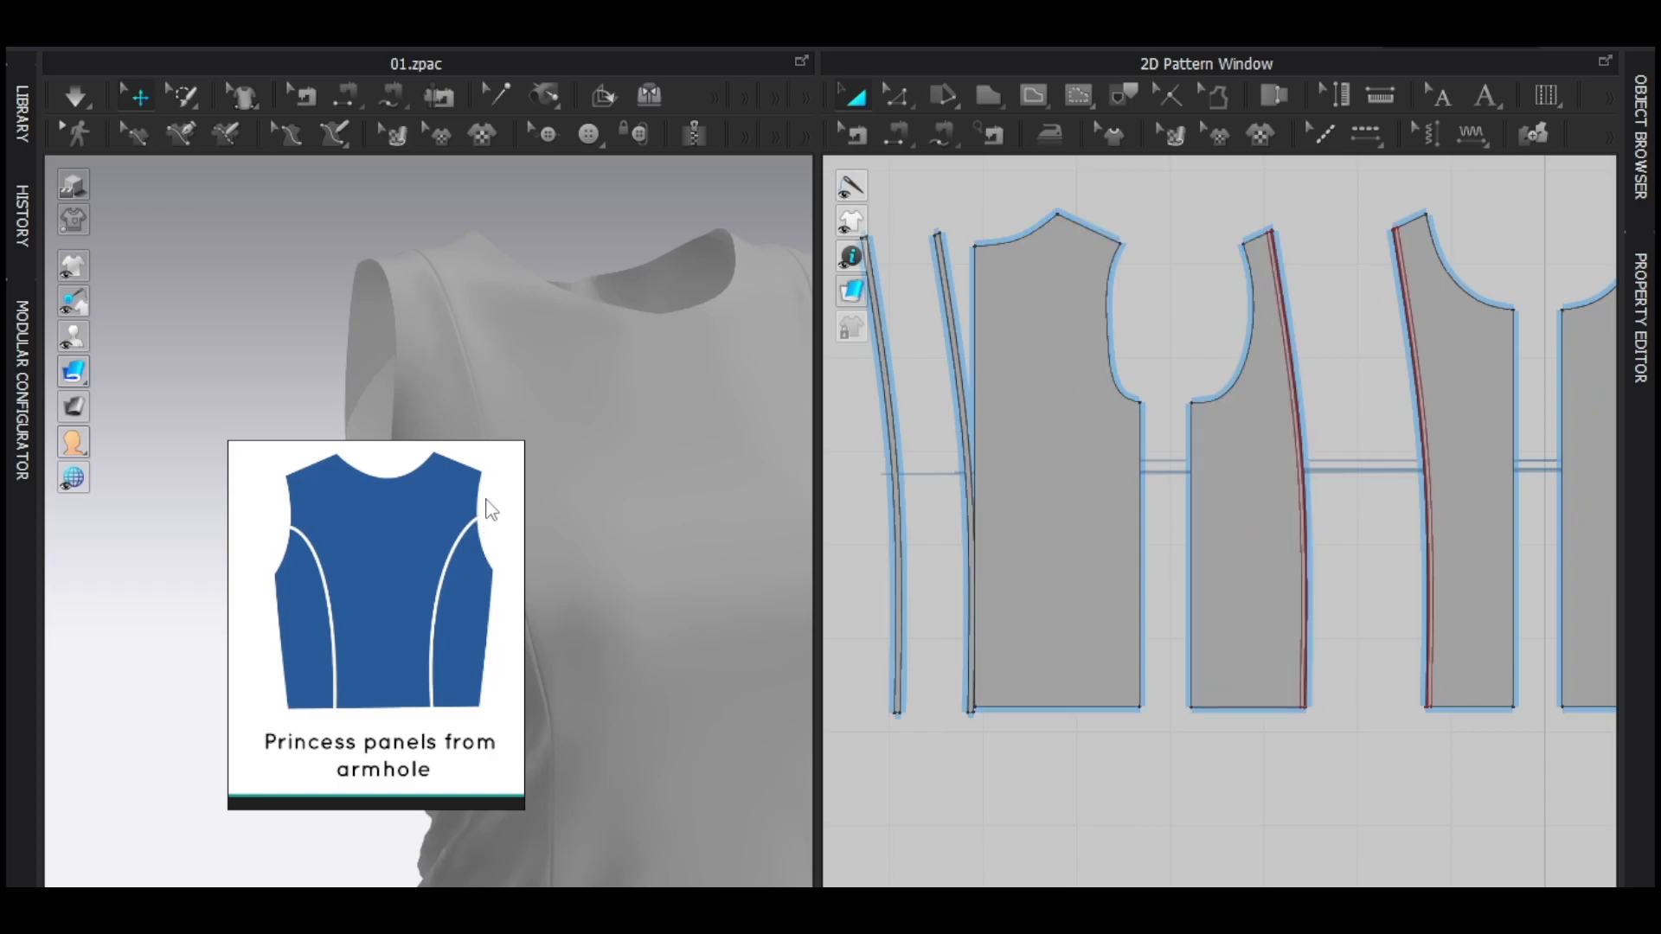